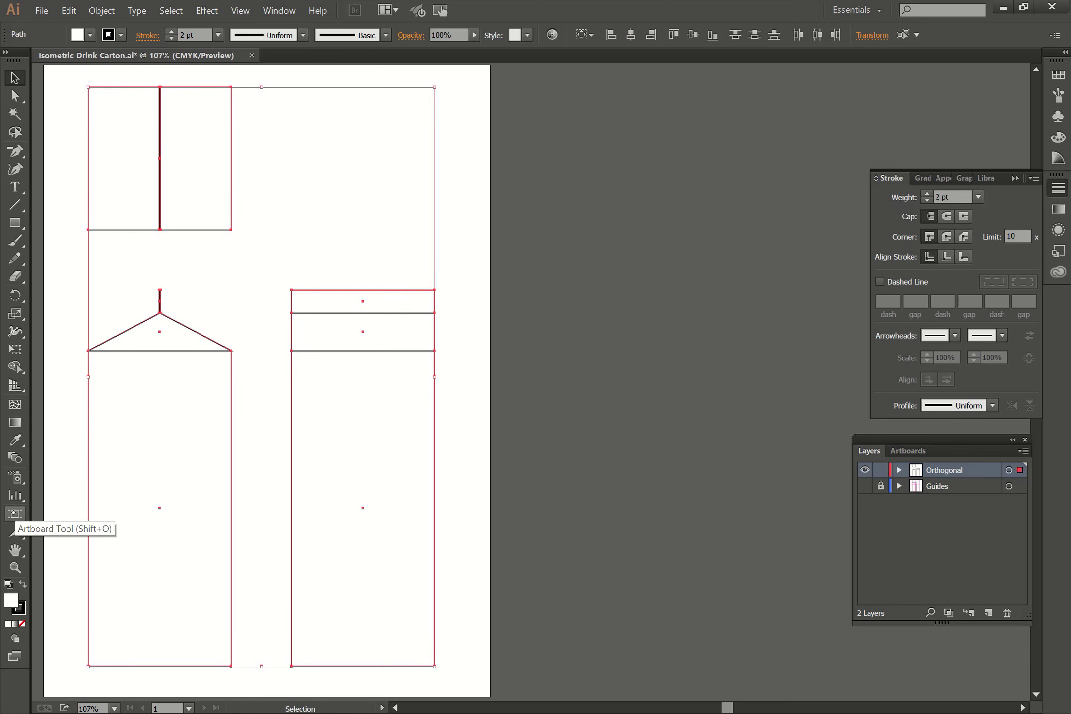
Step: Switch the A3 artboard to landscape orientation and fit it in the window
click(15, 513)
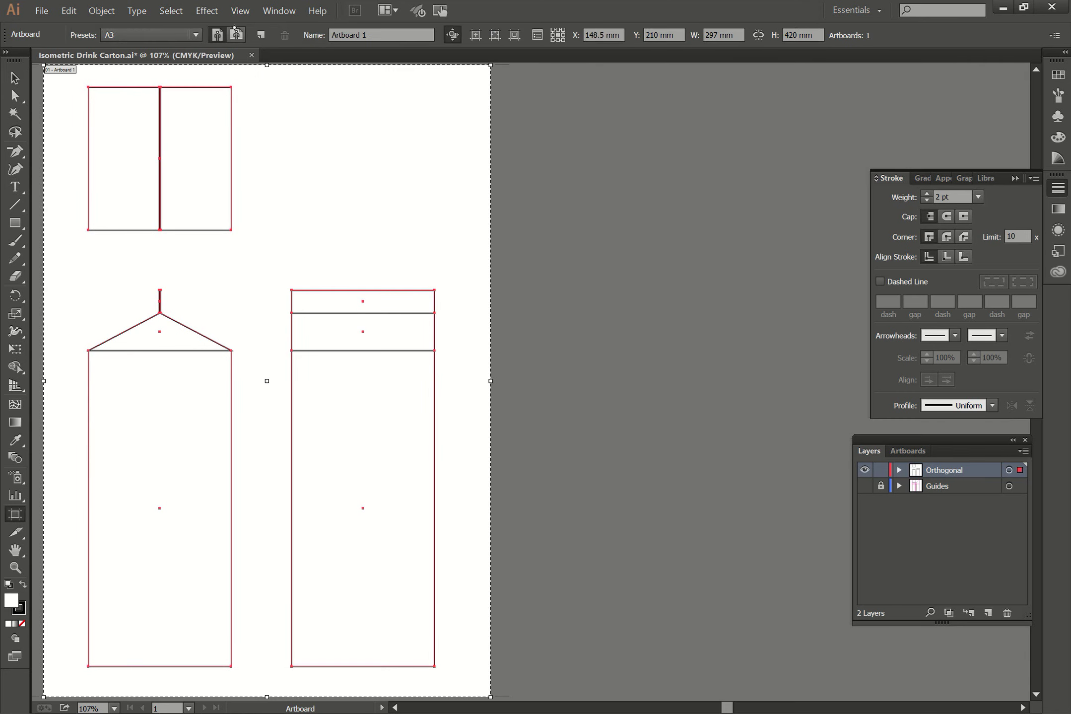
click(236, 35)
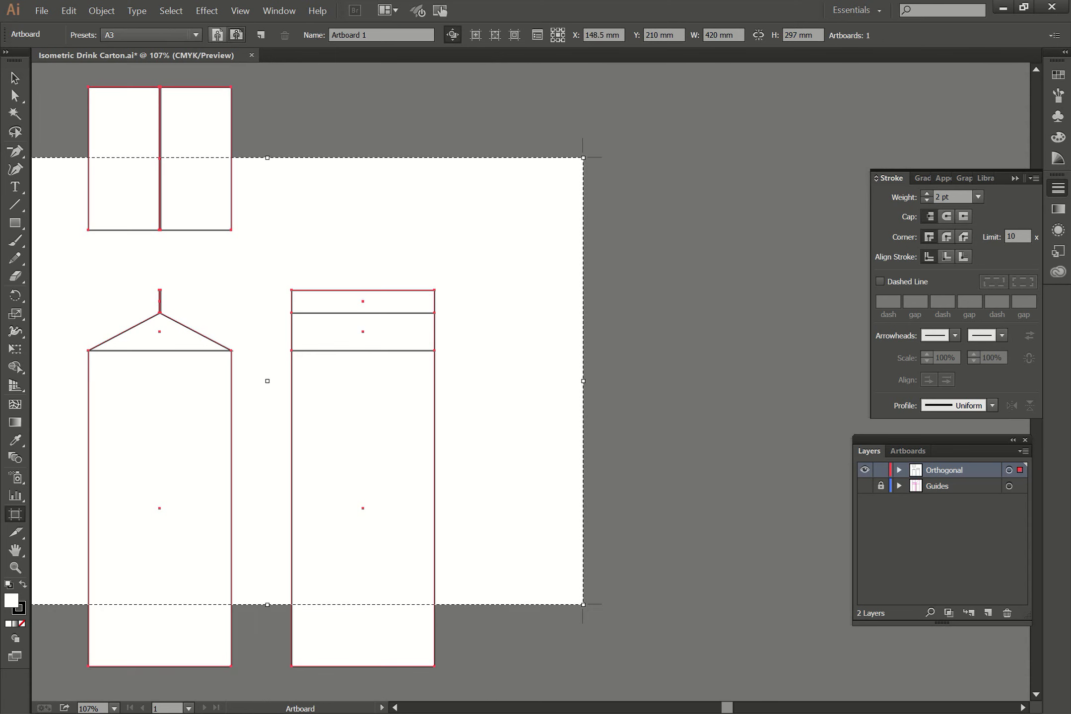
click(15, 78)
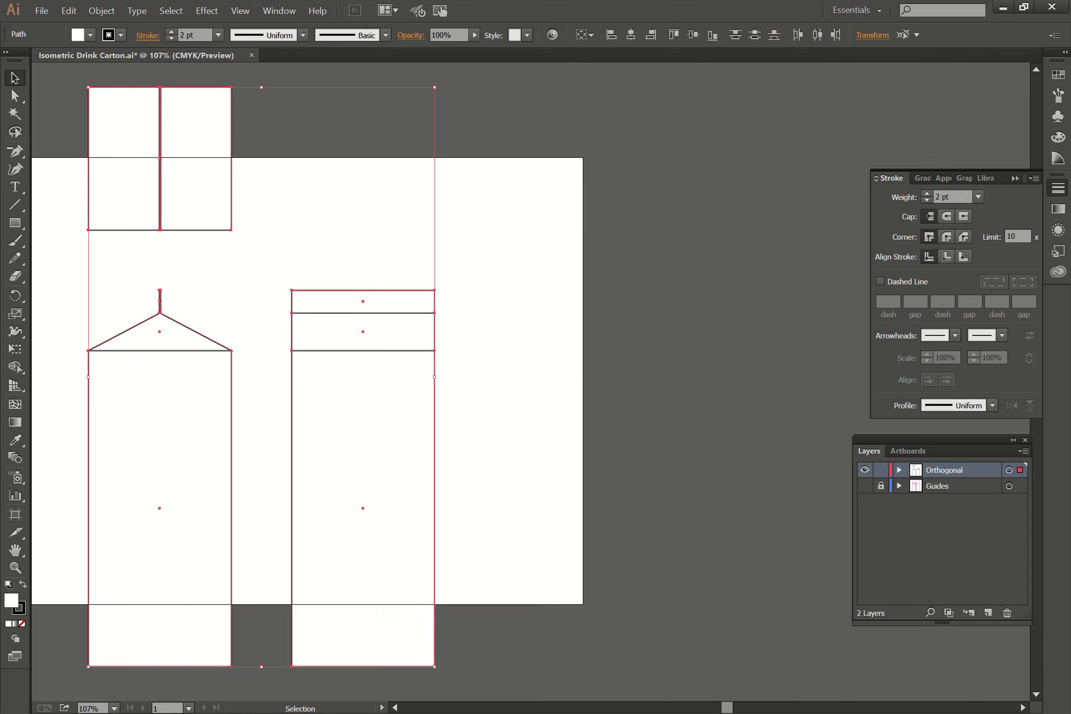
key(ctrl+equal)
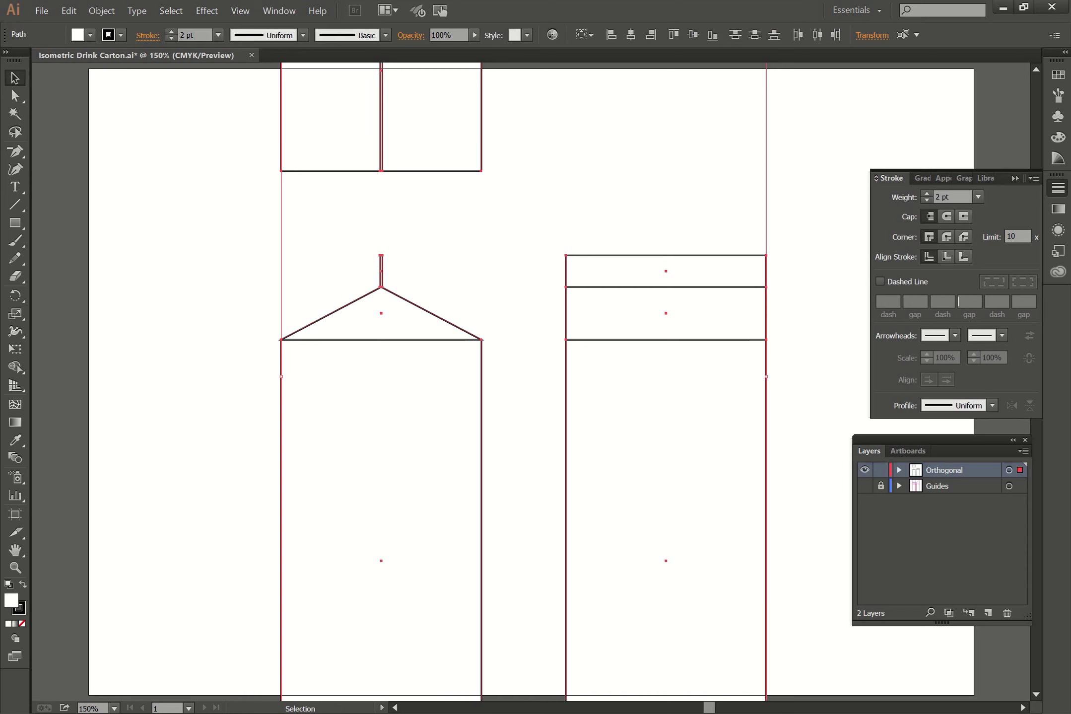
Step: Check the general preferences for the Scale Strokes & Effects option
click(69, 12)
click(141, 460)
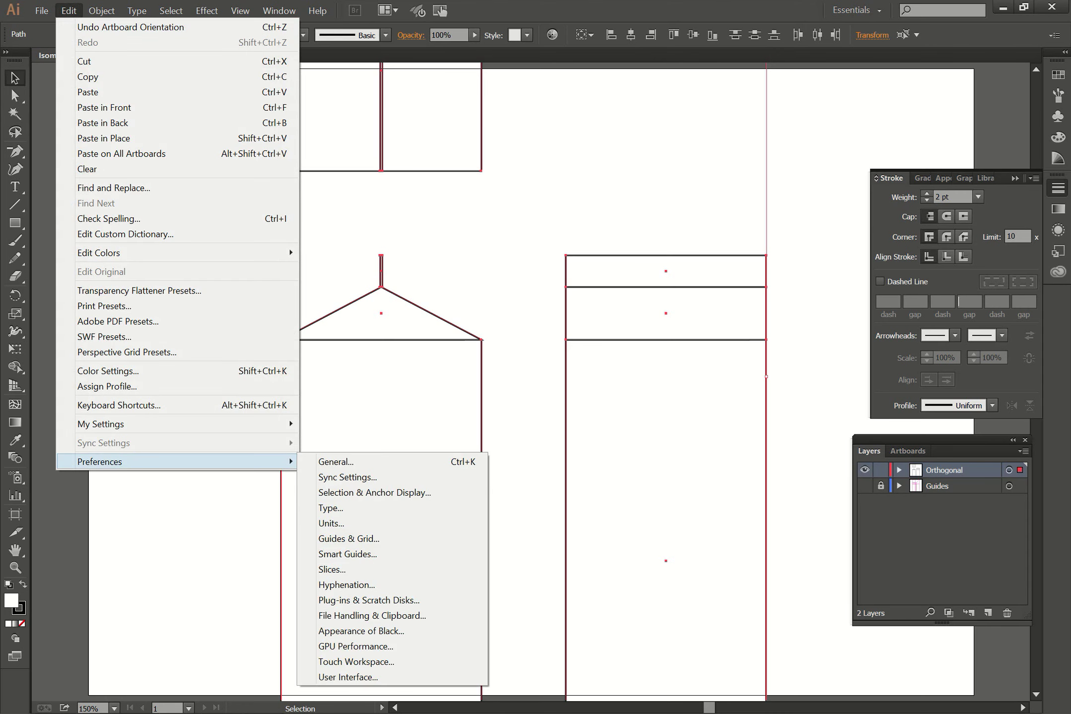
click(361, 464)
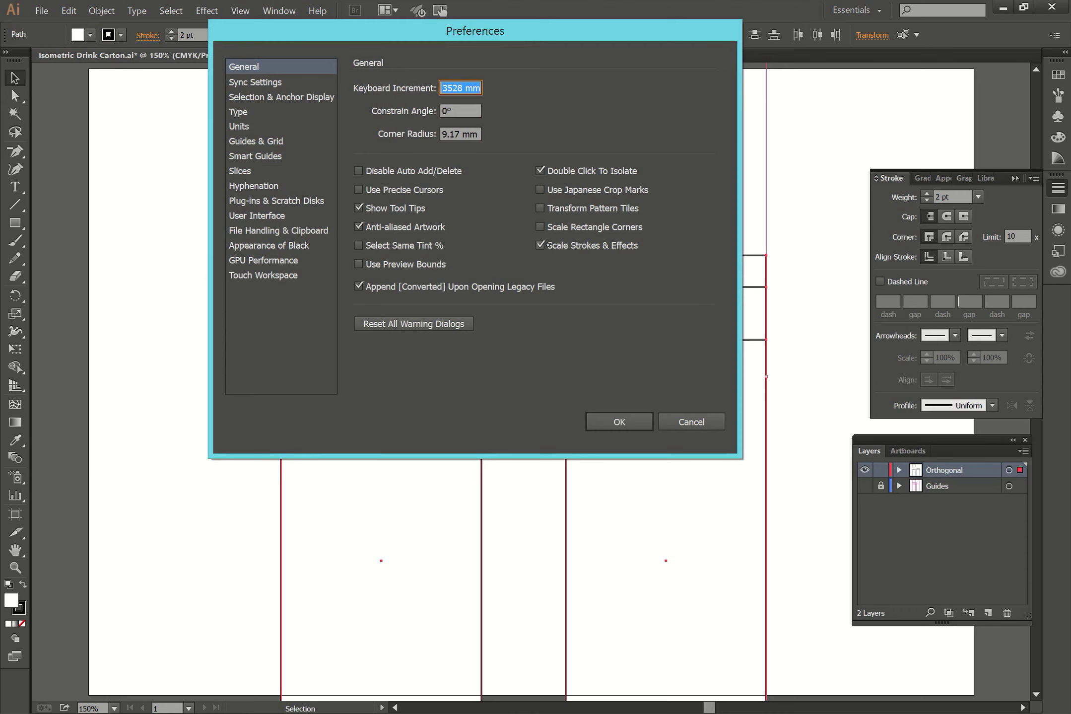
click(623, 422)
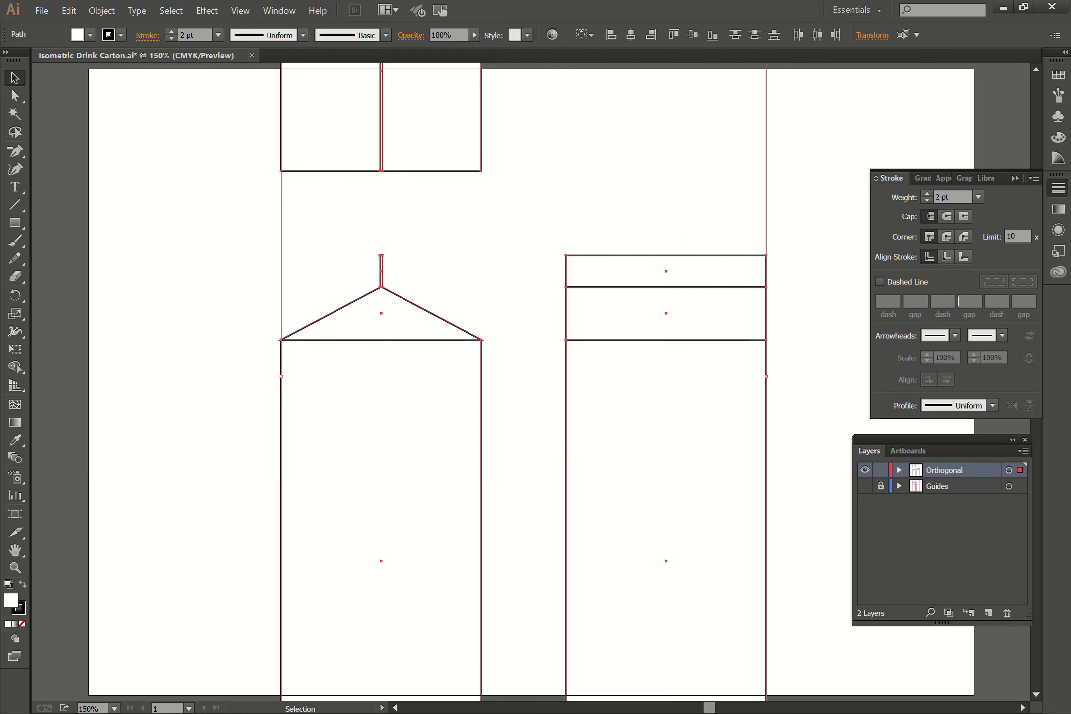
Step: Scale all selected carton views uniformly to 70%
right_click(612, 300)
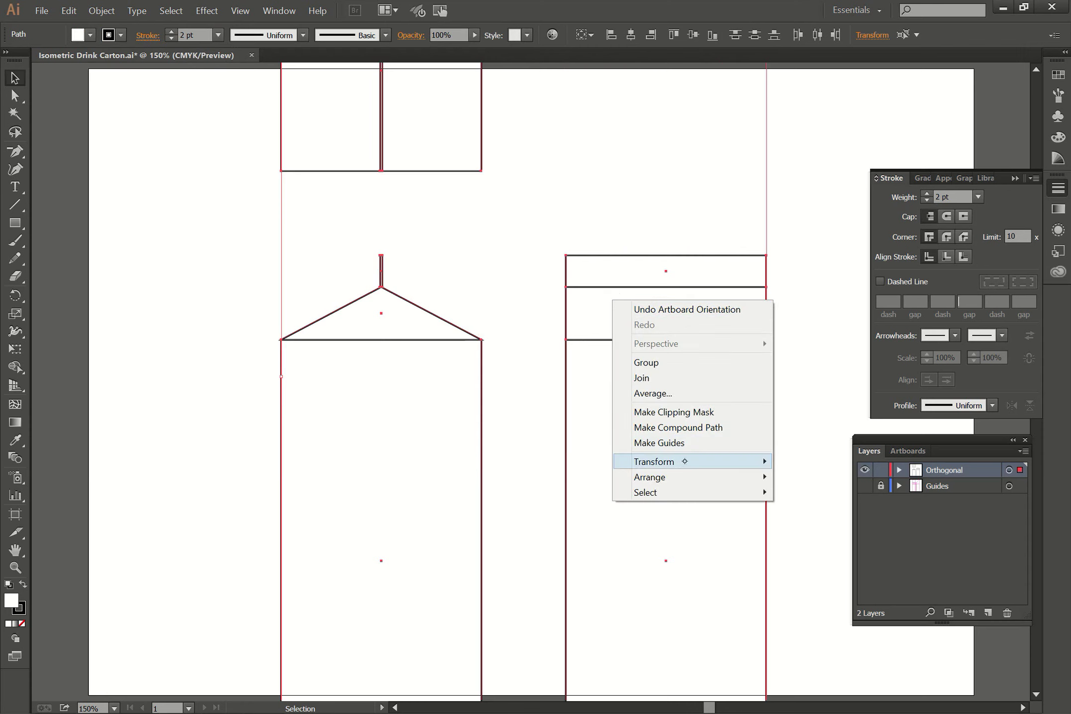
mouse_move(678, 455)
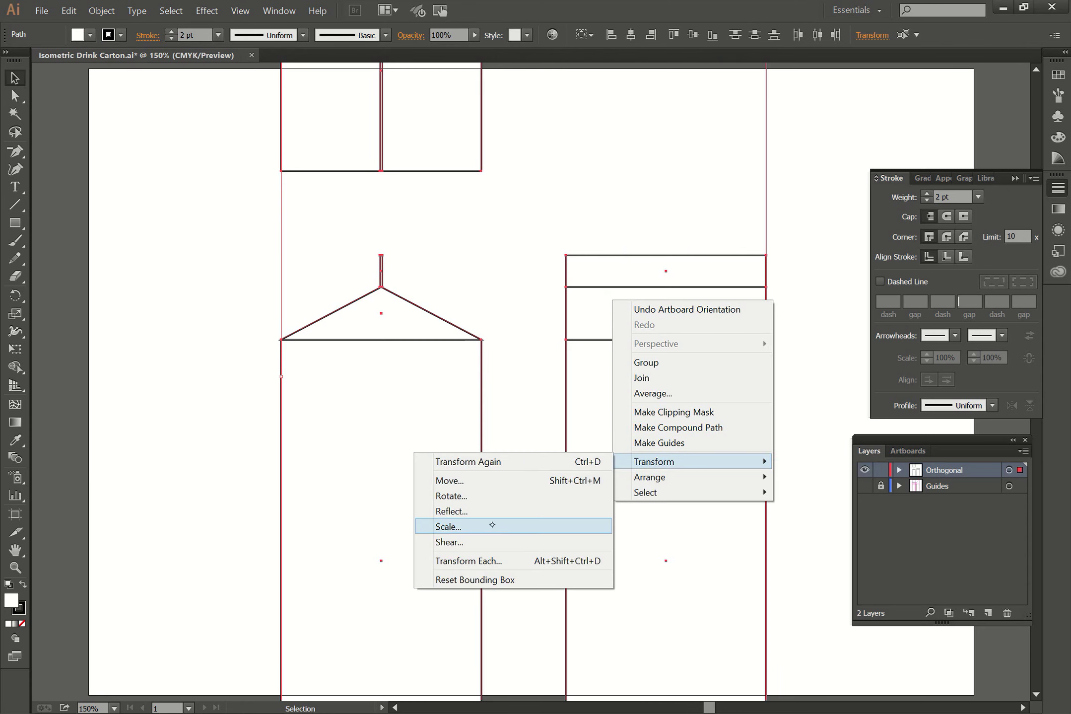
click(491, 527)
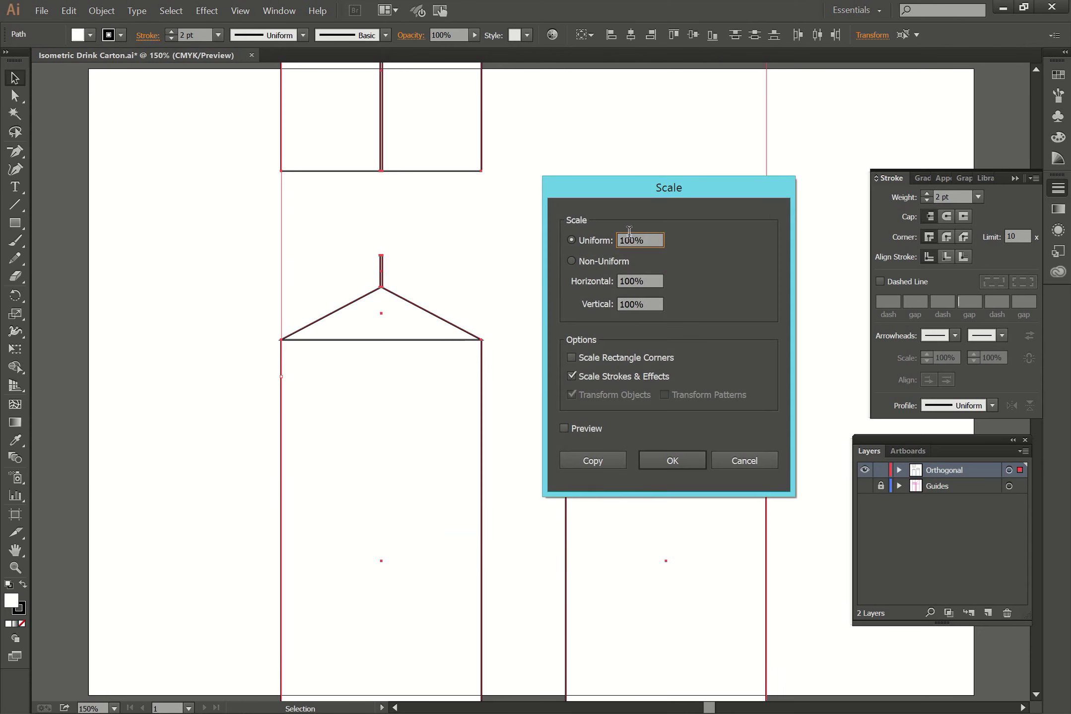
text(70)
key(Return)
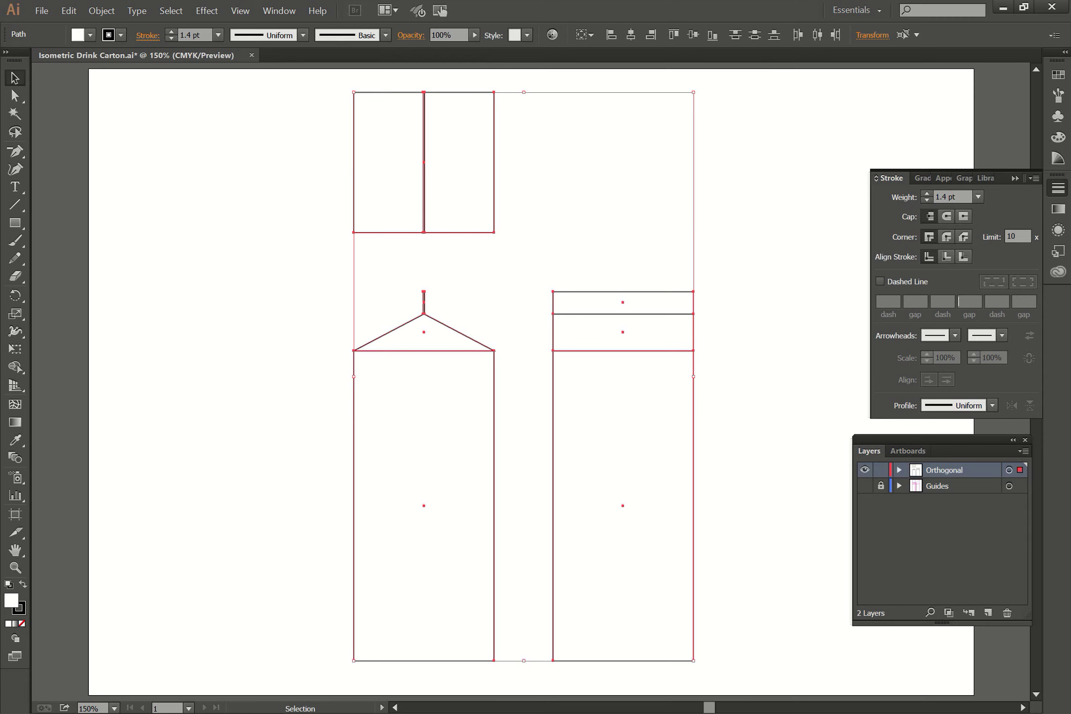
Step: Move the scaled carton views horizontally to the left side of the artboard
key(shift+Left)
key(shift+Left)
key(shift+Left)
key(shift+Left)
key(shift+Left)
key(shift+Left)
key(shift+Left)
key(shift+Left)
key(shift+Left)
key(shift+Left)
key(shift+Left)
key(shift+Left)
key(shift+Left)
key(shift+Left)
key(shift+Left)
key(shift+Left)
key(shift+Left)
key(shift+Left)
key(shift+Left)
key(shift+Left)
key(shift+Left)
key(shift+Left)
key(shift+Left)
key(shift+Left)
key(shift+Left)
key(shift+Left)
key(shift+Left)
key(shift+Left)
key(shift+Left)
key(shift+Left)
key(shift+Left)
key(shift+Left)
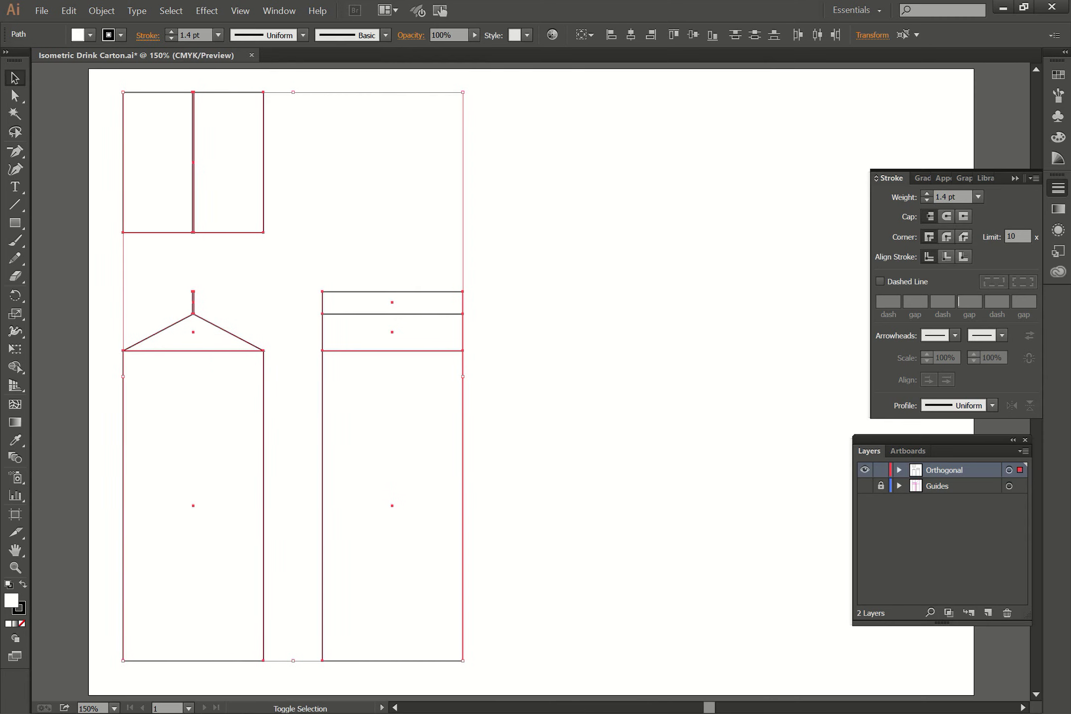
key(shift+Left)
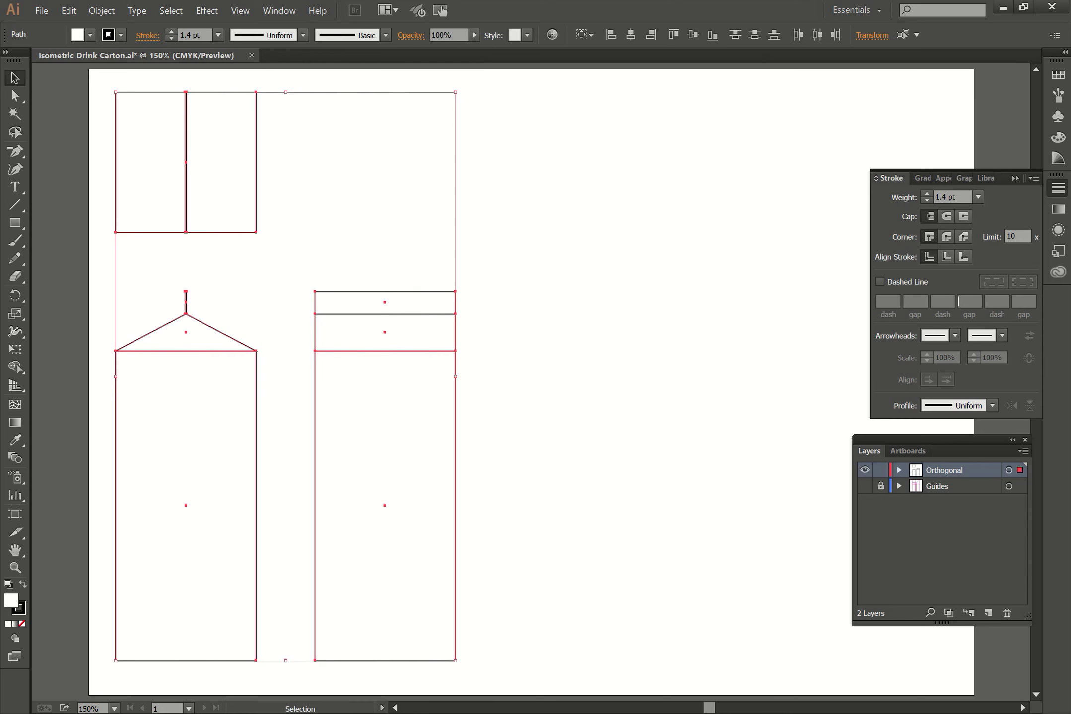
Step: Lock the Orthogonal layer, duplicate it, and hide the original
click(881, 470)
drag(958, 469, 988, 612)
click(865, 486)
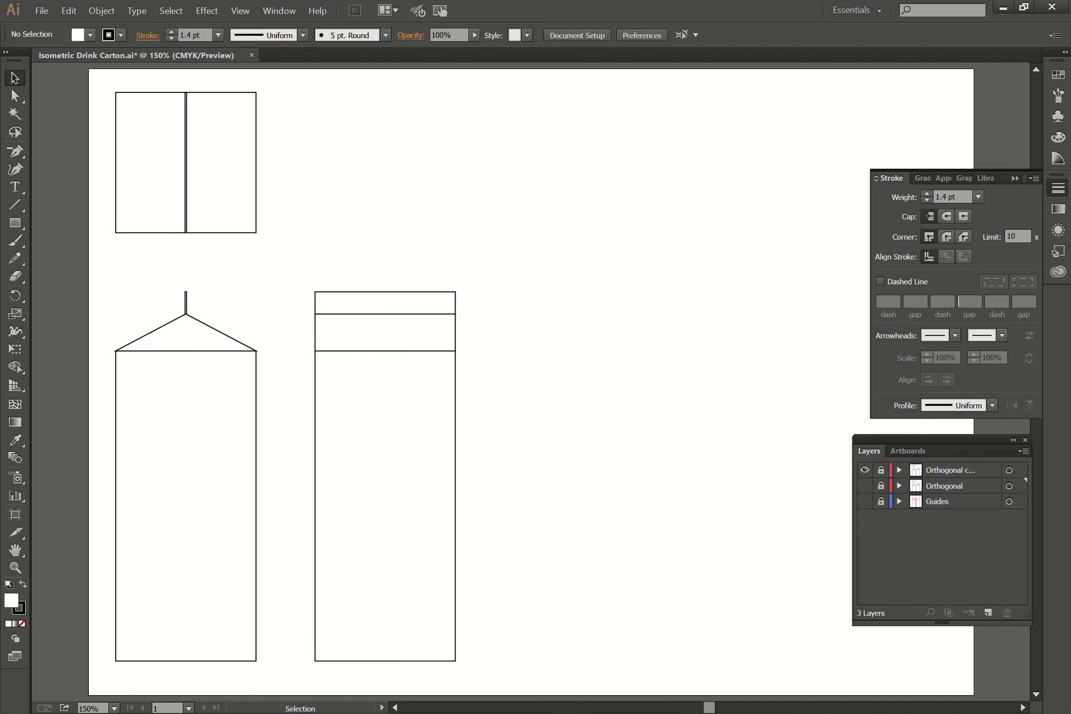
Step: Unlock the duplicated layer and rename it Isometric
click(881, 470)
double_click(930, 469)
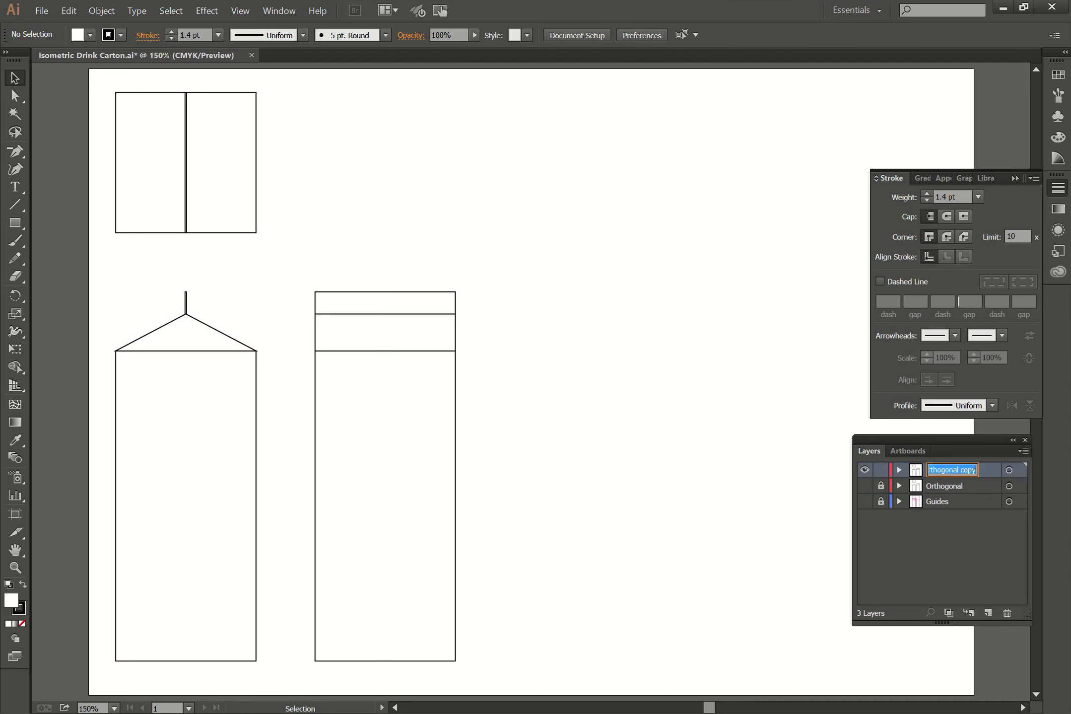
text(Isometric)
click(955, 539)
Step: Save the document as Isometric Drink Carton in Adobe Illustrator format, replacing the existing file and accepting the default options
click(41, 10)
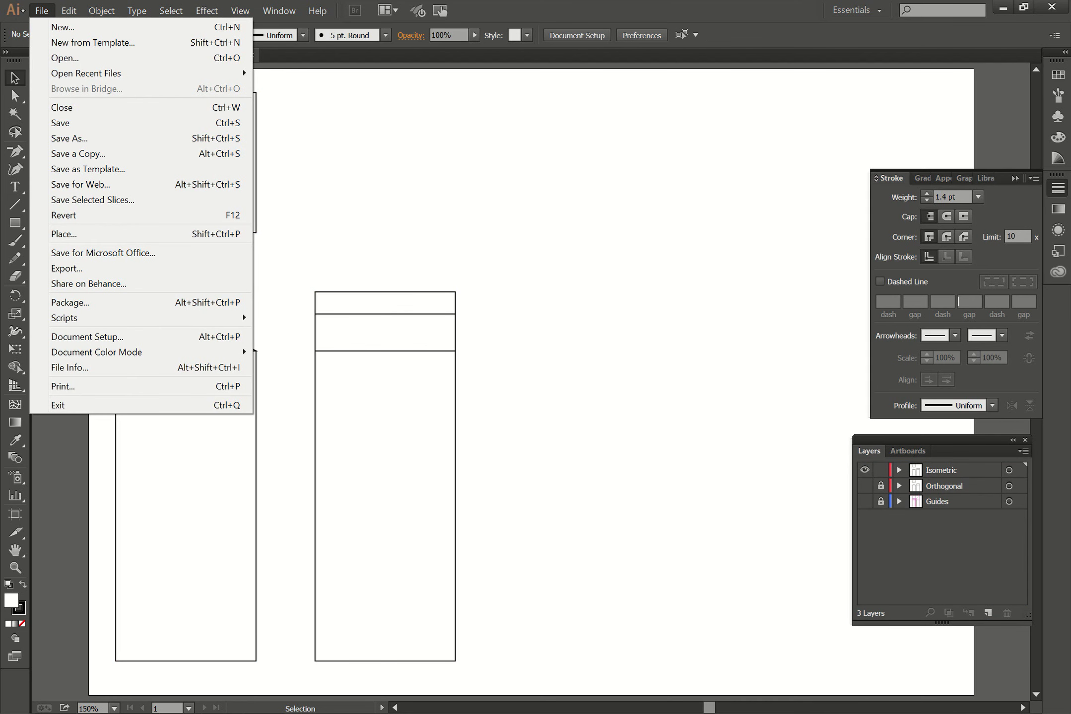
click(70, 138)
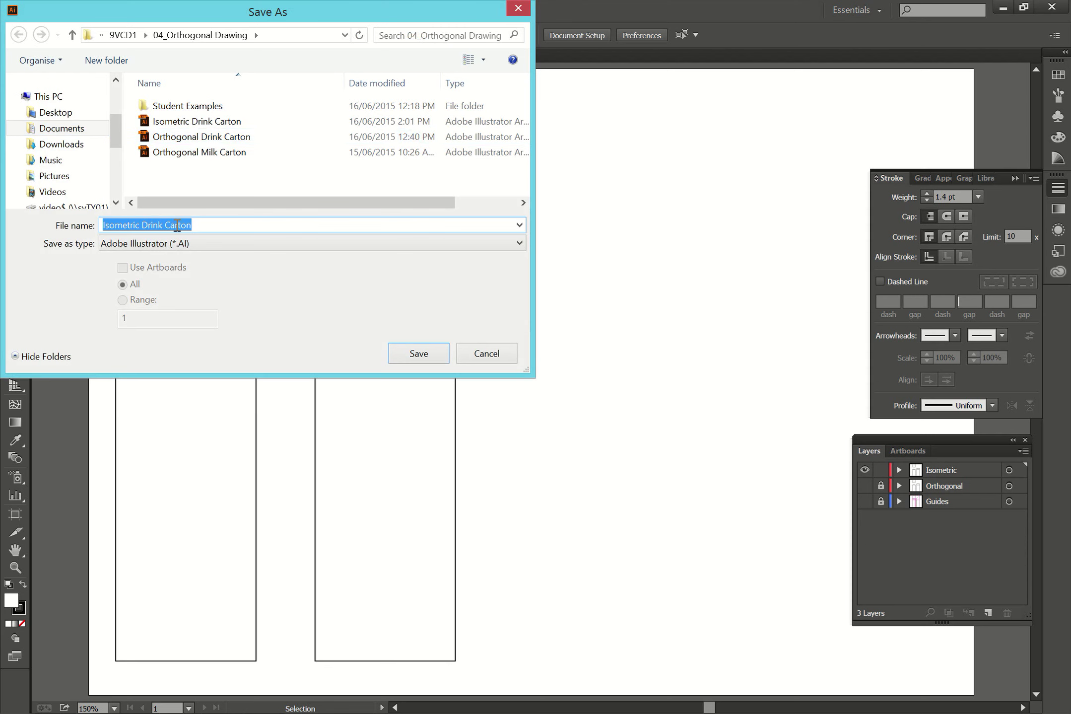
click(206, 226)
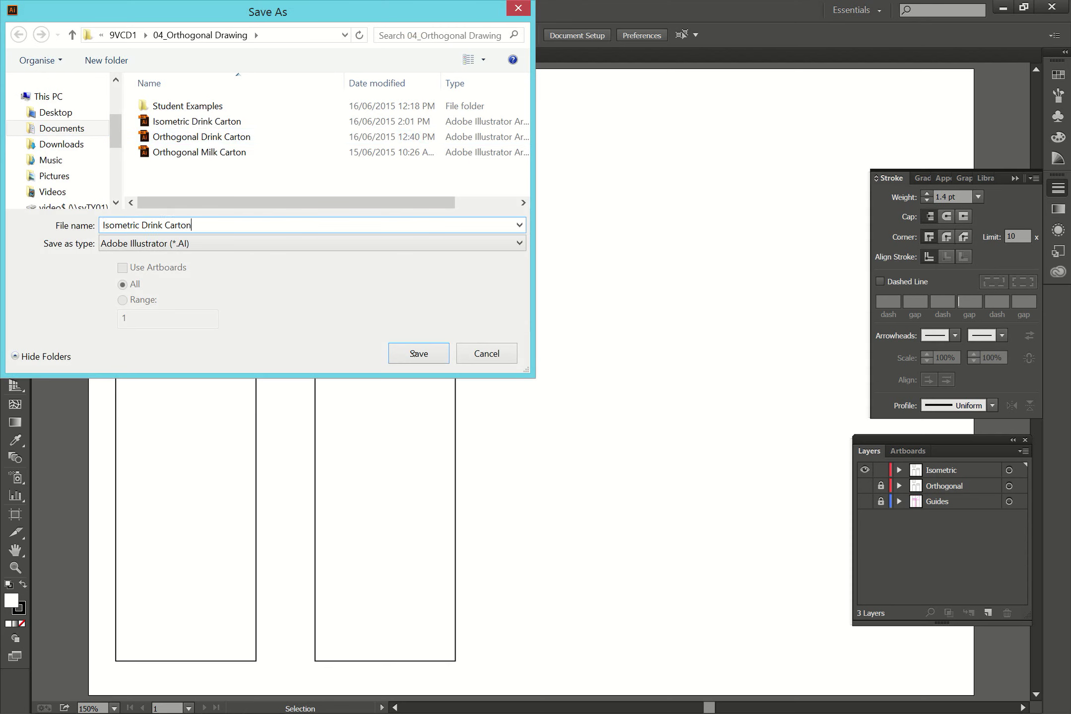
key(Return)
click(587, 427)
click(576, 549)
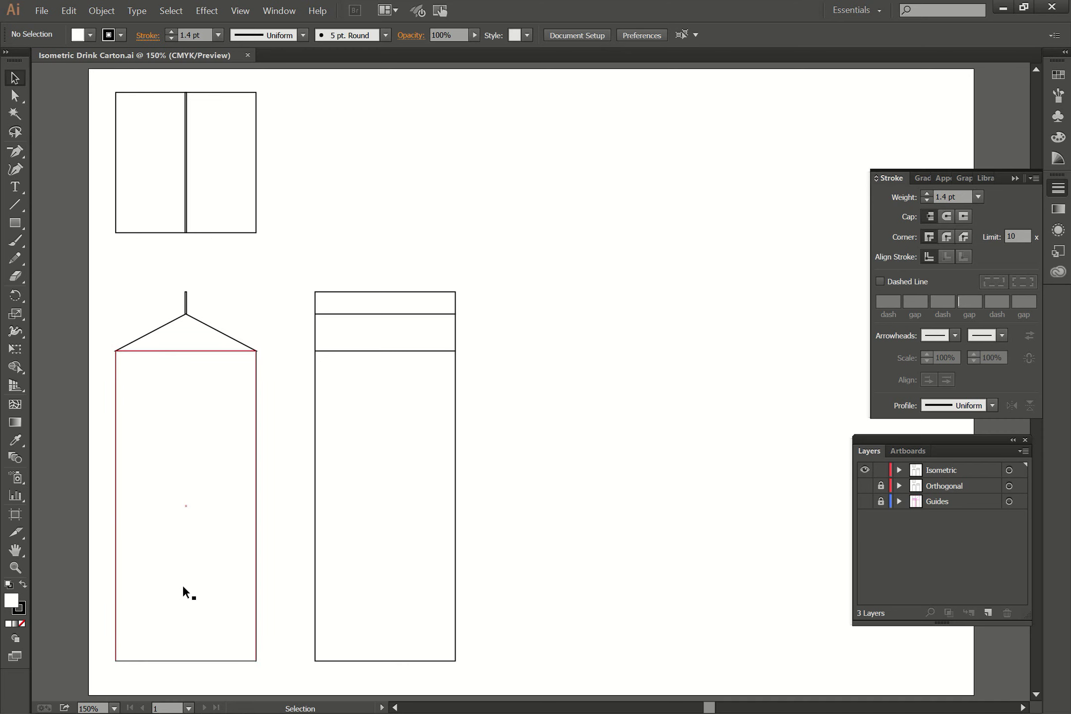
Step: Copy the front and side body rectangles into the artboard's empty area and shear the rightmost copy -30° along the vertical axis
drag(175, 601, 713, 541)
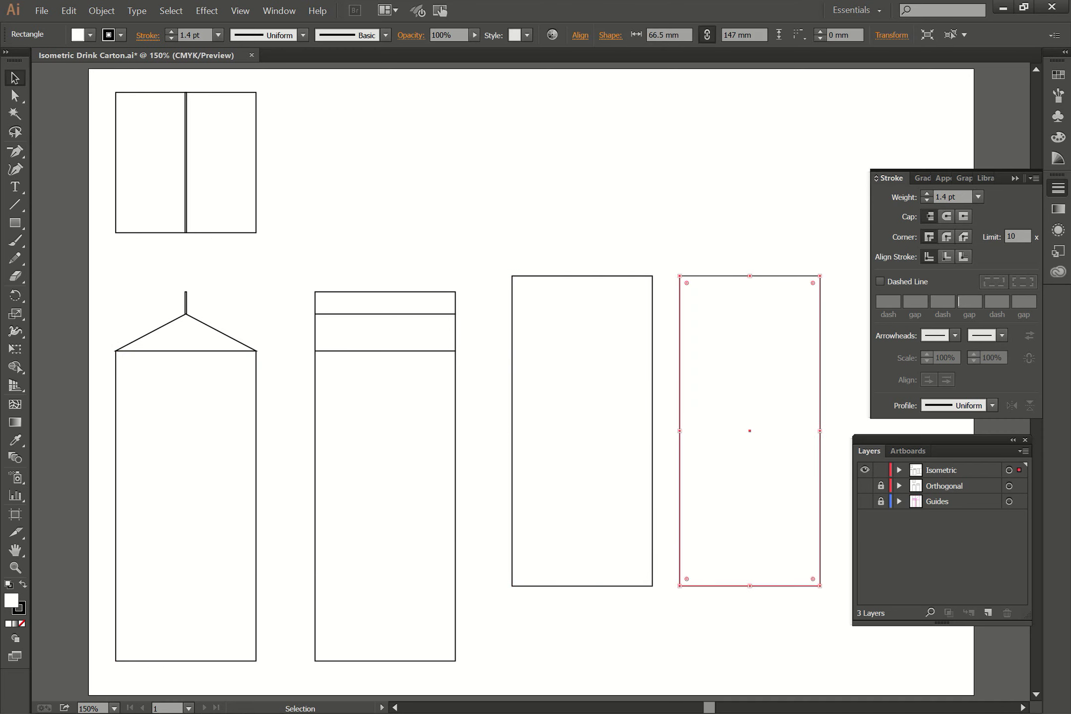
right_click(582, 515)
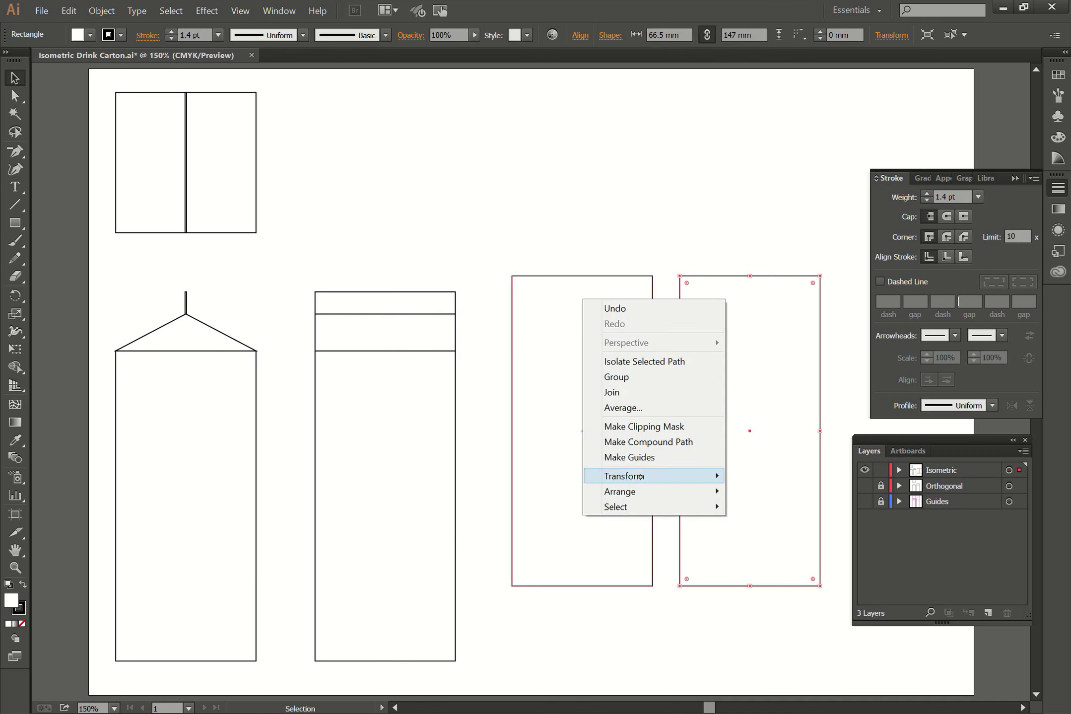
mouse_move(641, 476)
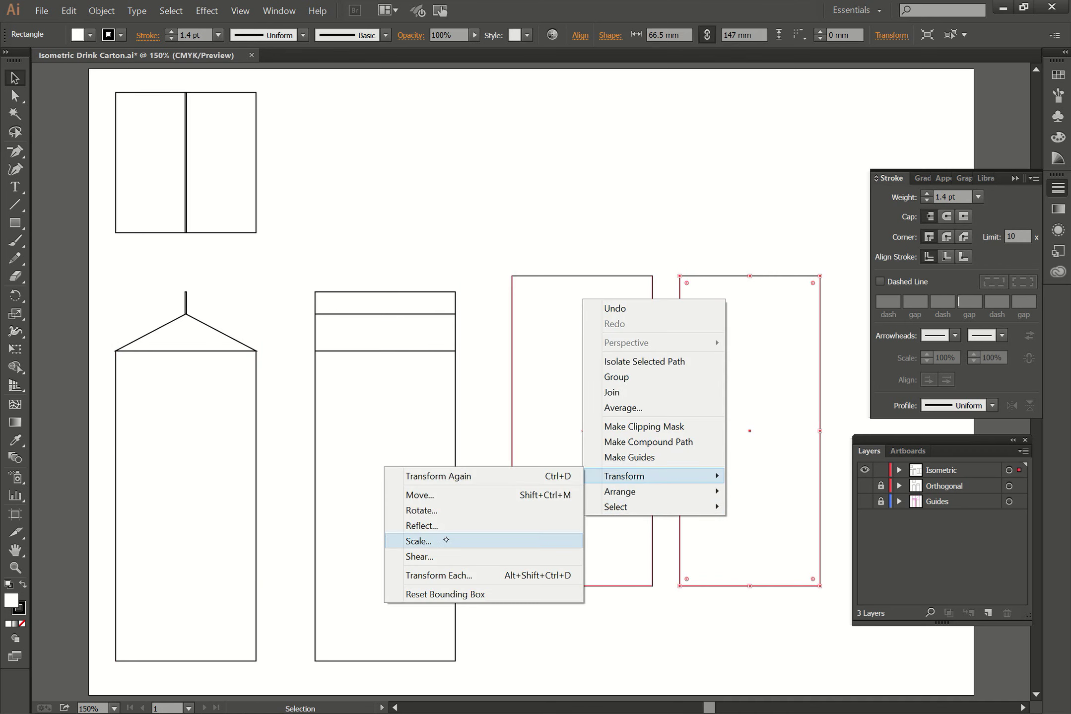
click(447, 556)
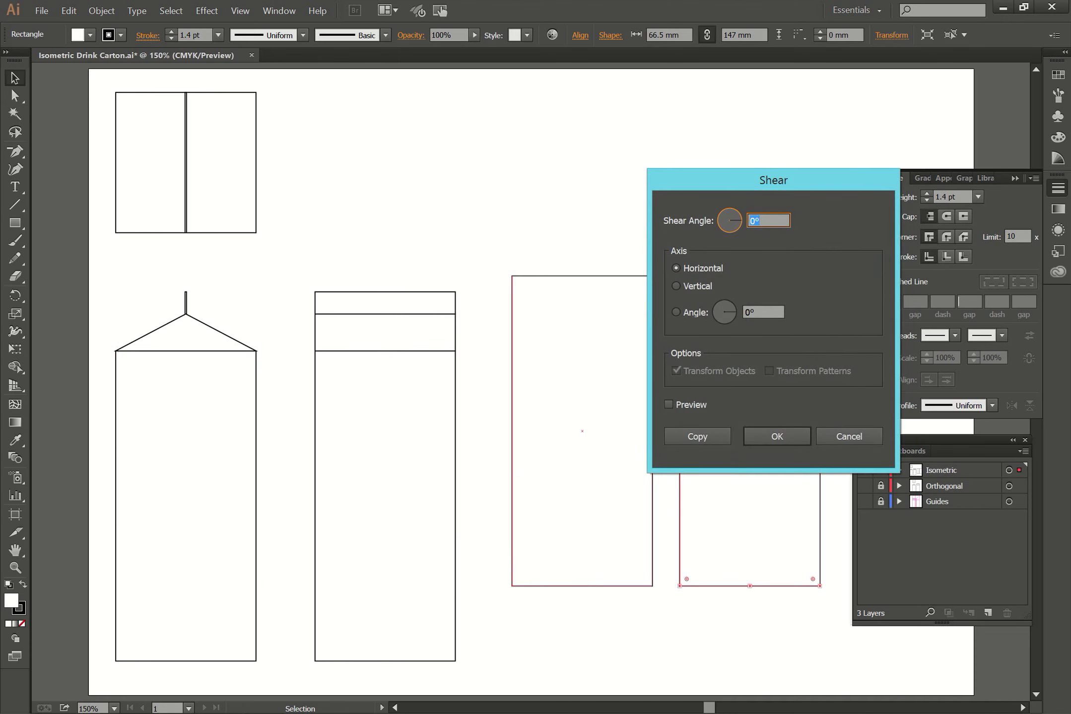
mouse_move(805, 180)
mouse_down()
mouse_move(533, 184)
mouse_move(322, 170)
mouse_up()
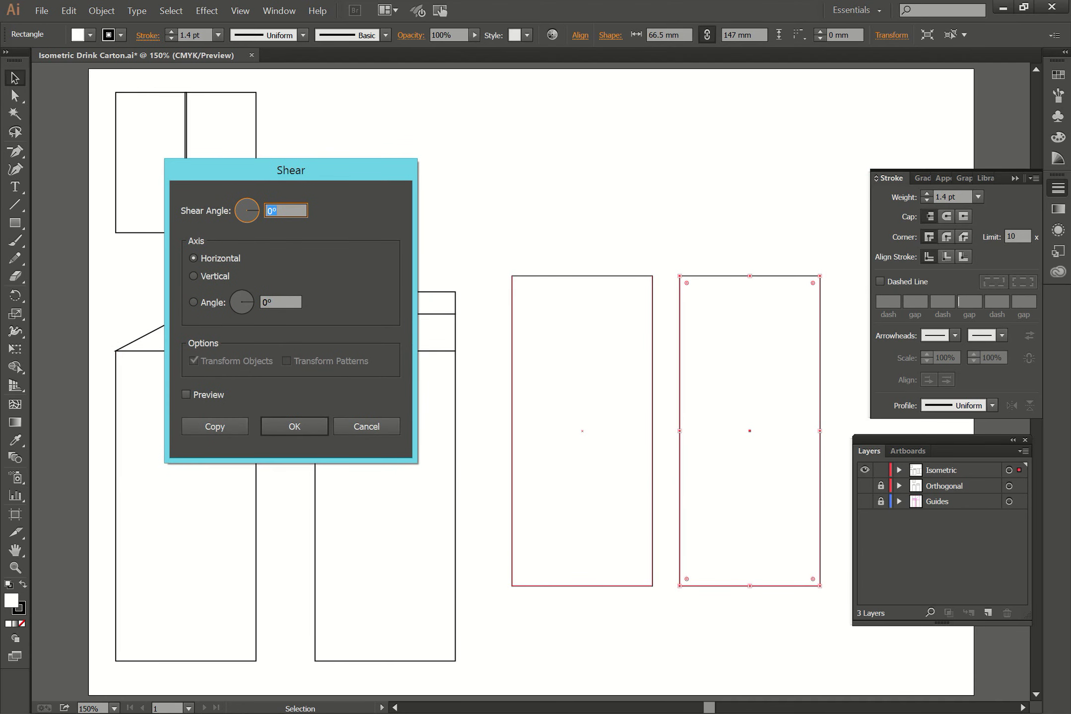
click(186, 394)
drag(283, 205, 264, 206)
text(30)
click(199, 279)
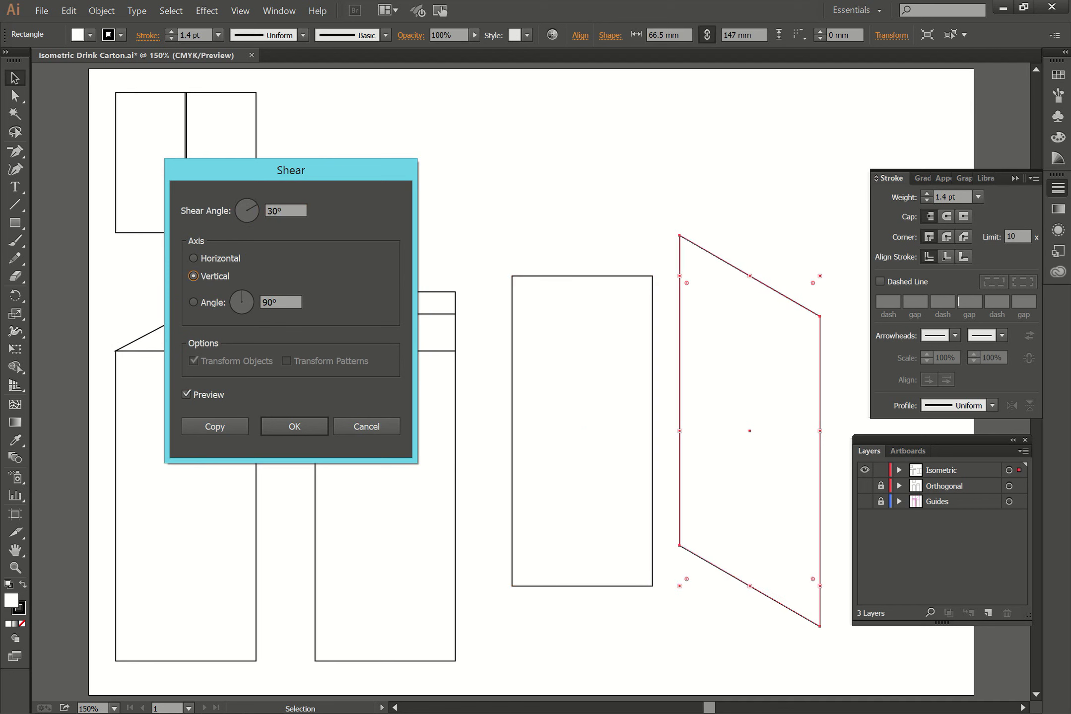
drag(291, 209, 266, 209)
text(-30)
click(295, 426)
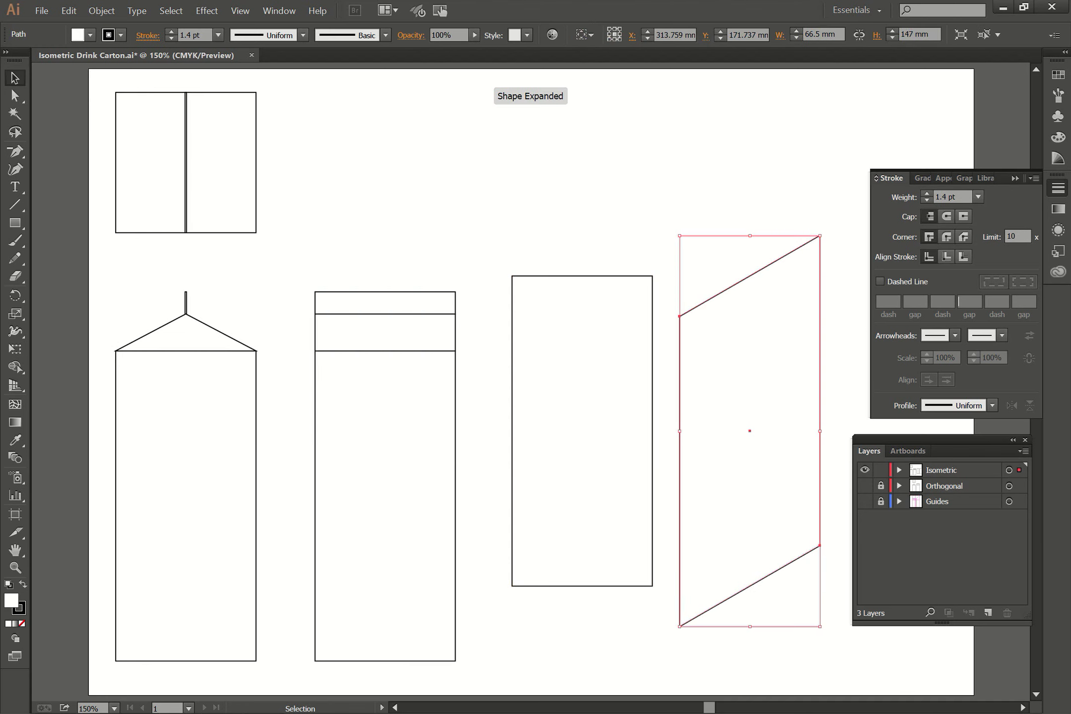
ctrl+click(590, 487)
ctrl+click(563, 606)
right_click(578, 527)
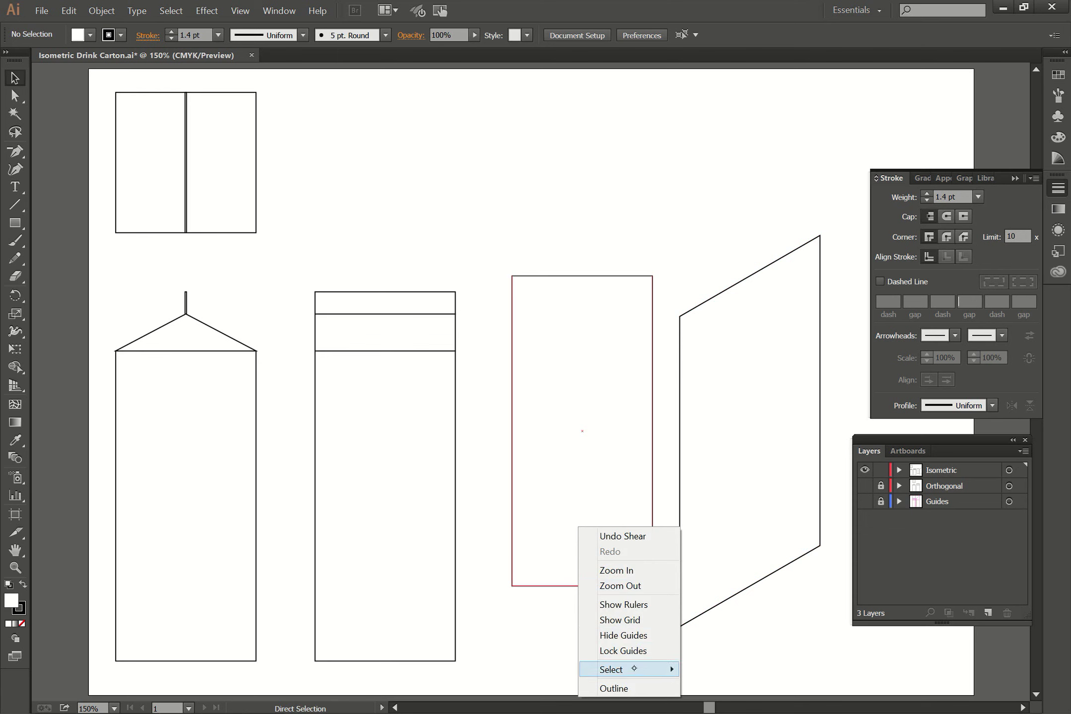
mouse_move(634, 665)
ctrl+click(605, 445)
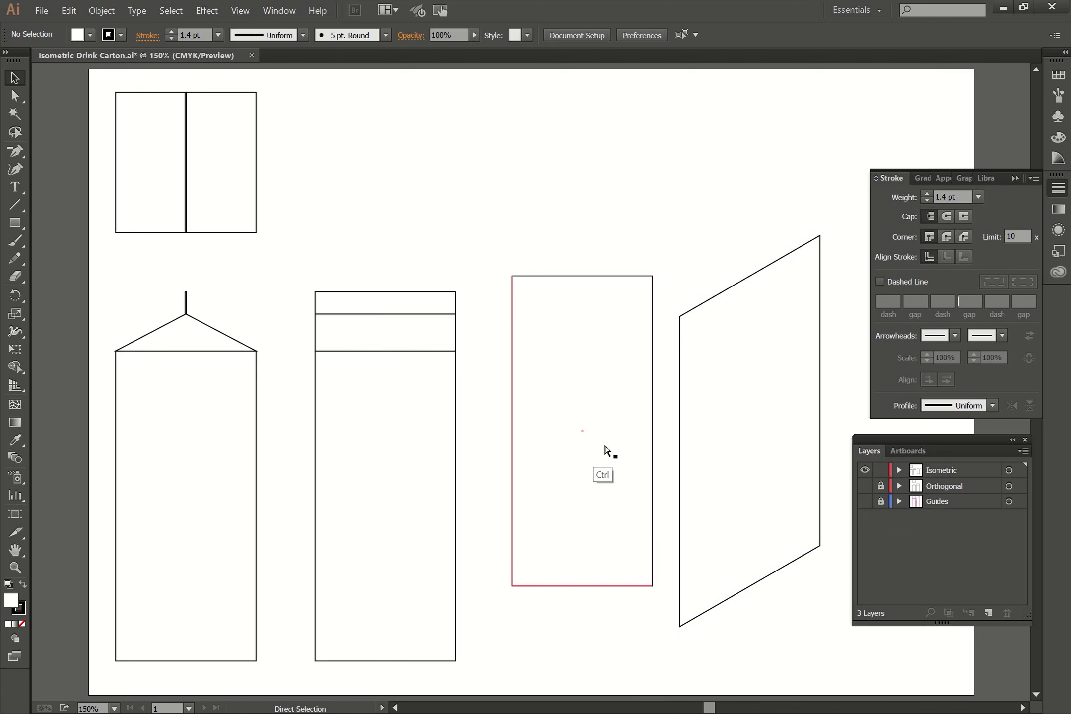
ctrl+right_click(605, 445)
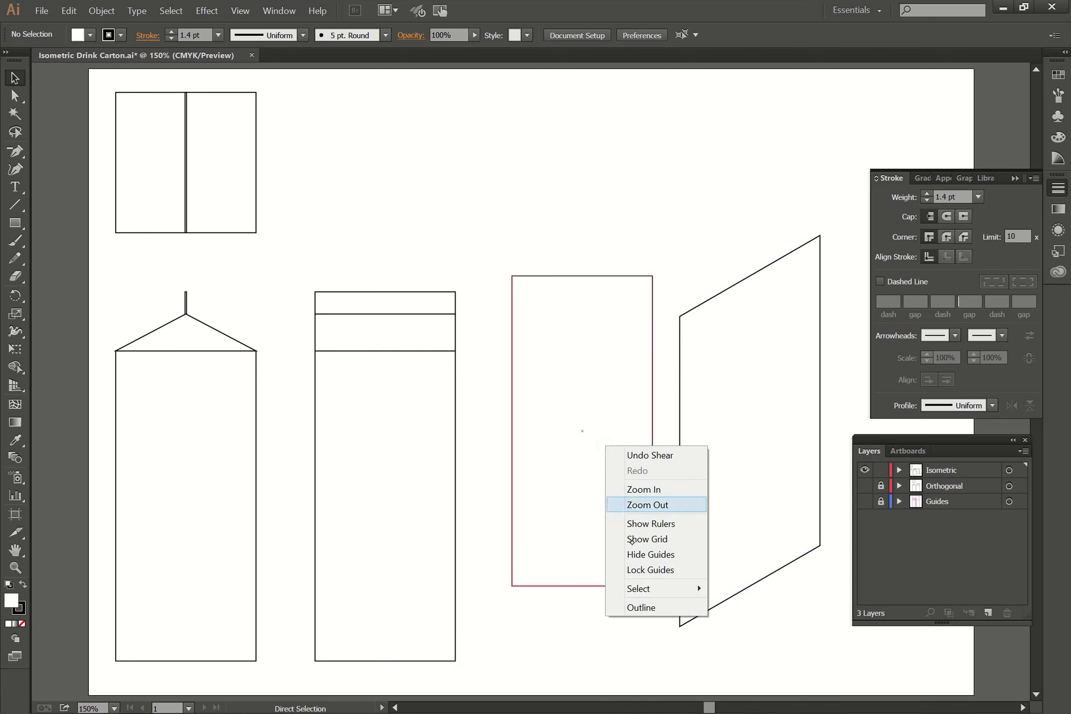
click(563, 532)
right_click(563, 532)
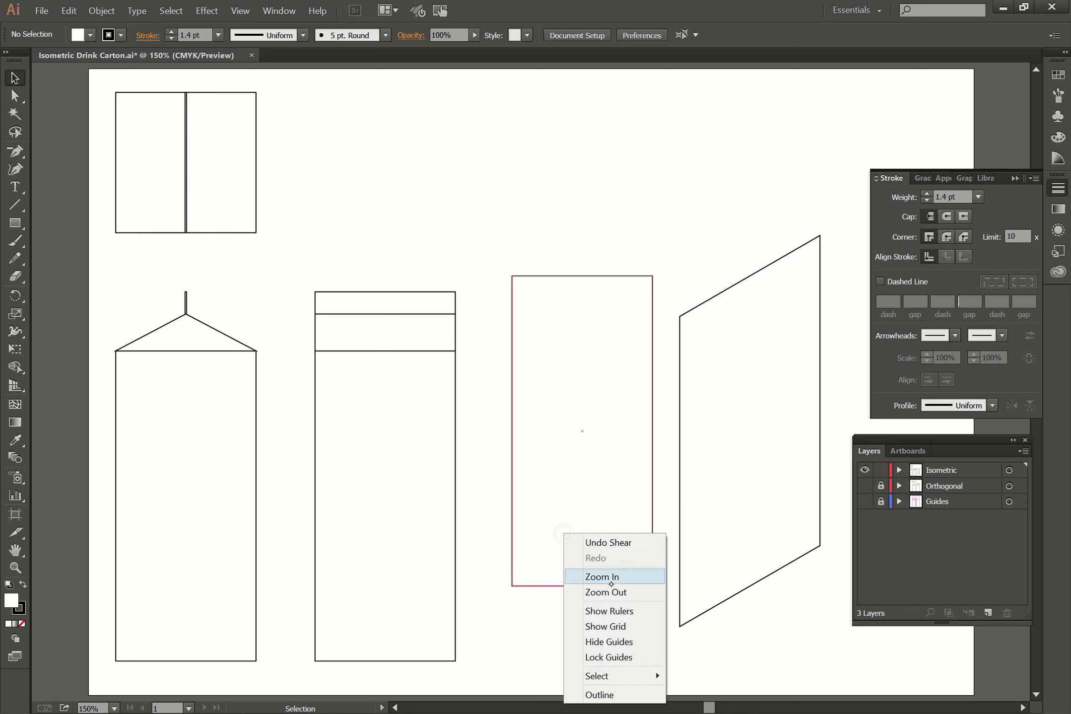
ctrl+click(528, 642)
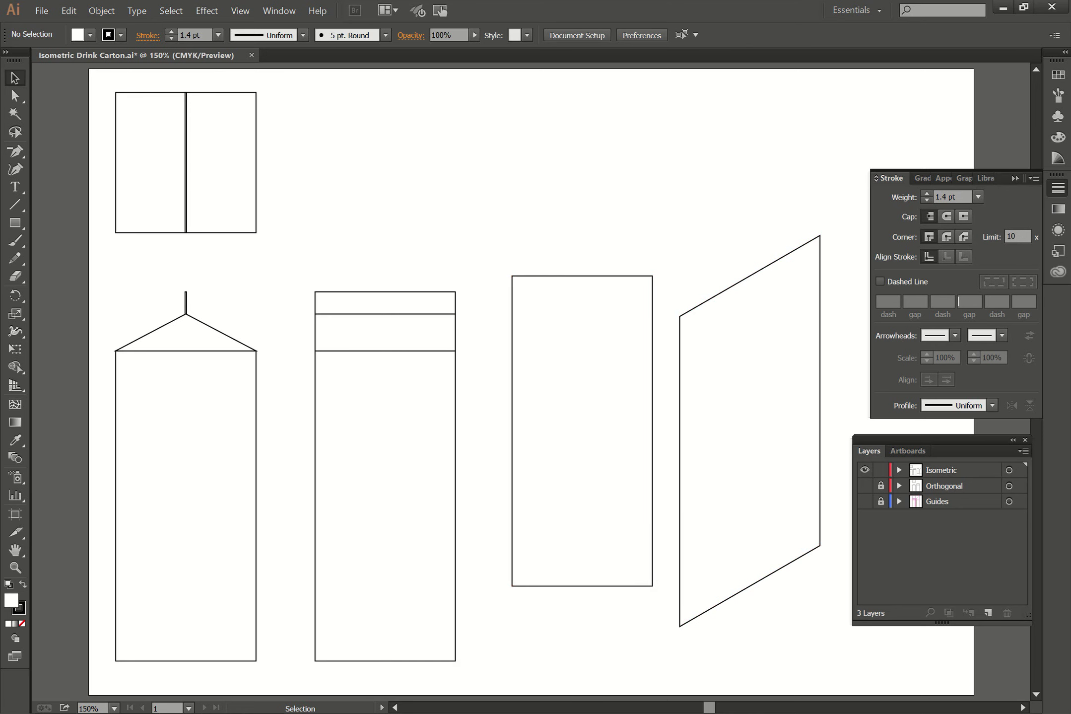
right_click(610, 424)
click(615, 604)
Step: Shear the remaining upright body copy 30° along the vertical axis and join the other sheared panel to its right edge
drag(550, 228, 601, 336)
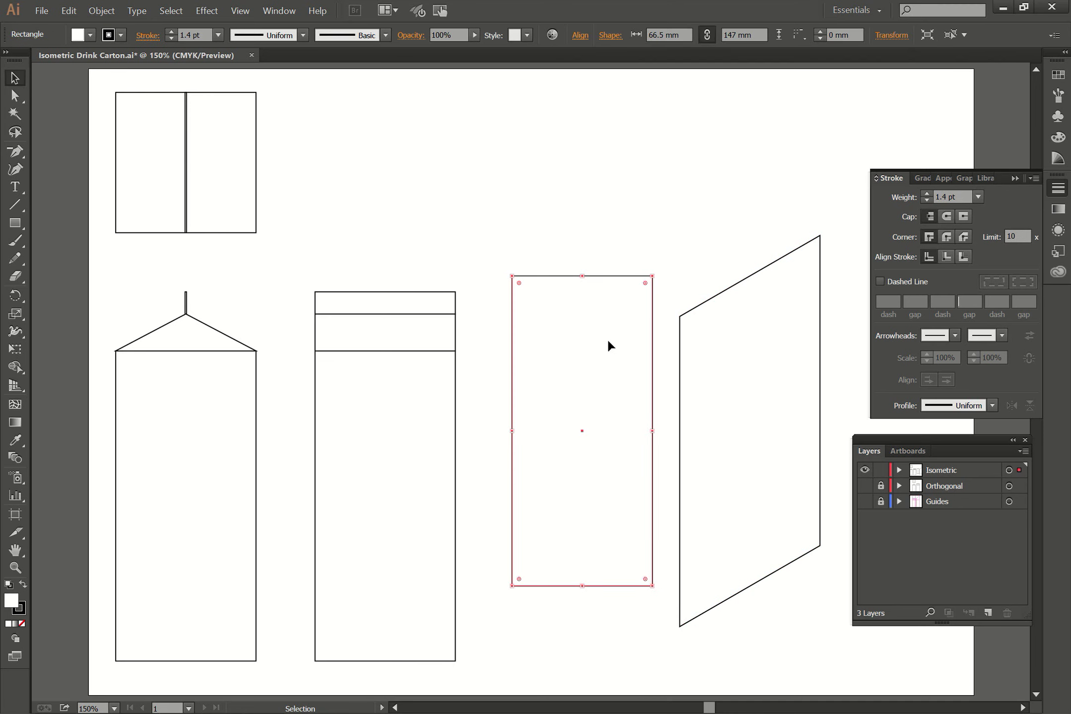
right_click(608, 341)
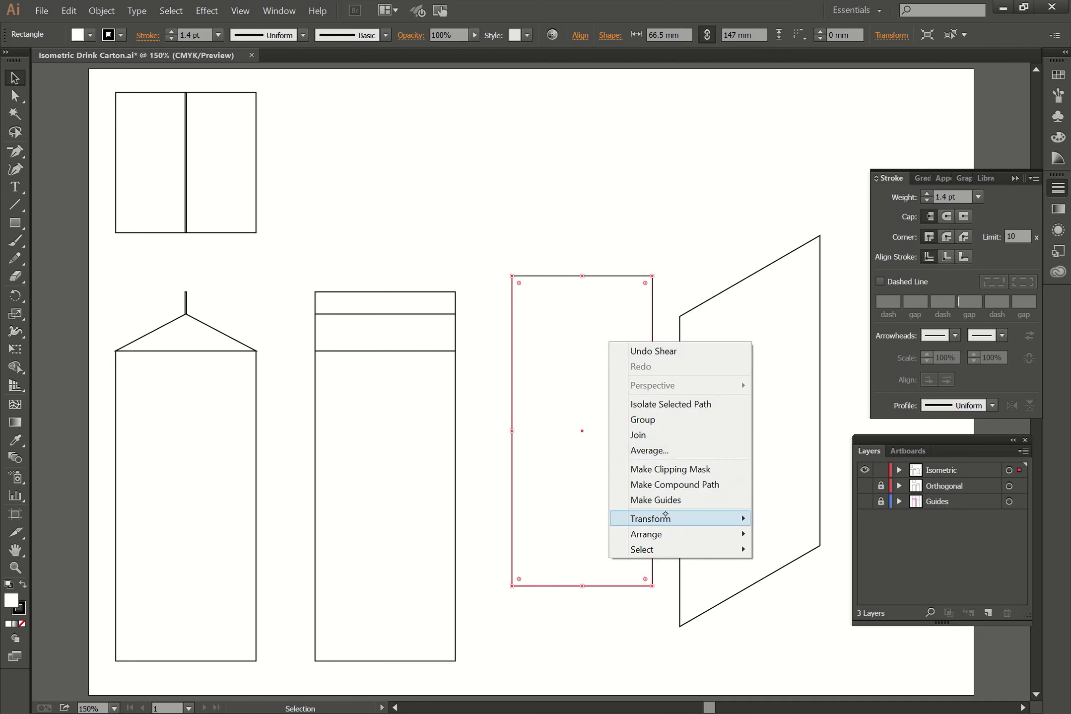
mouse_move(658, 519)
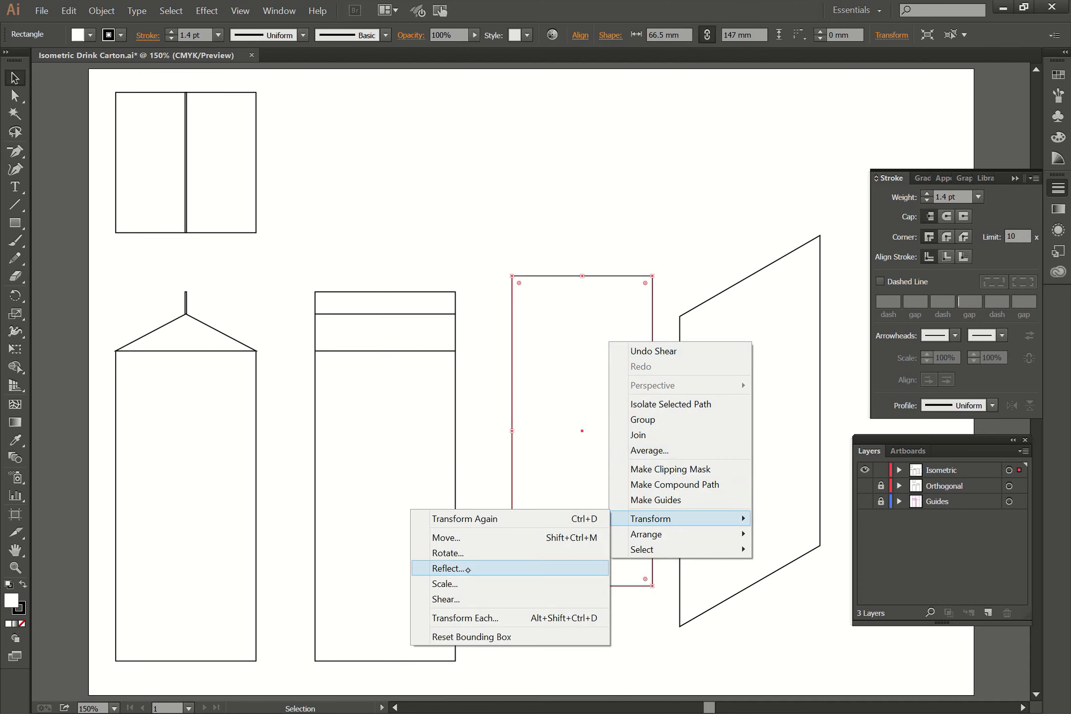
click(465, 599)
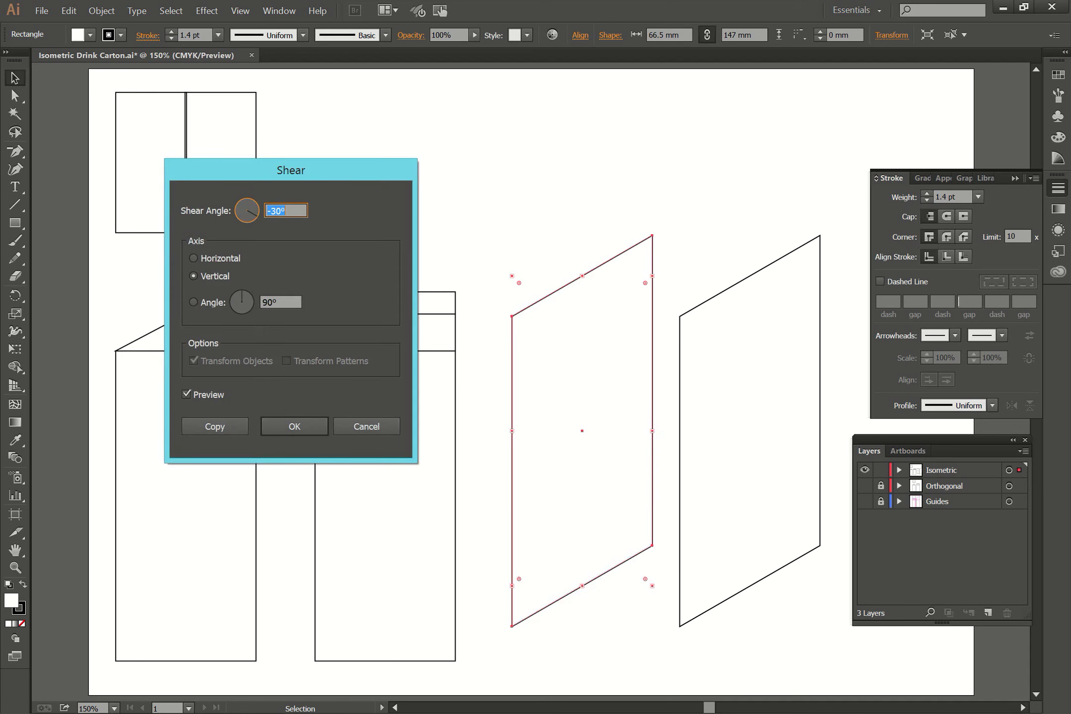
text(30)
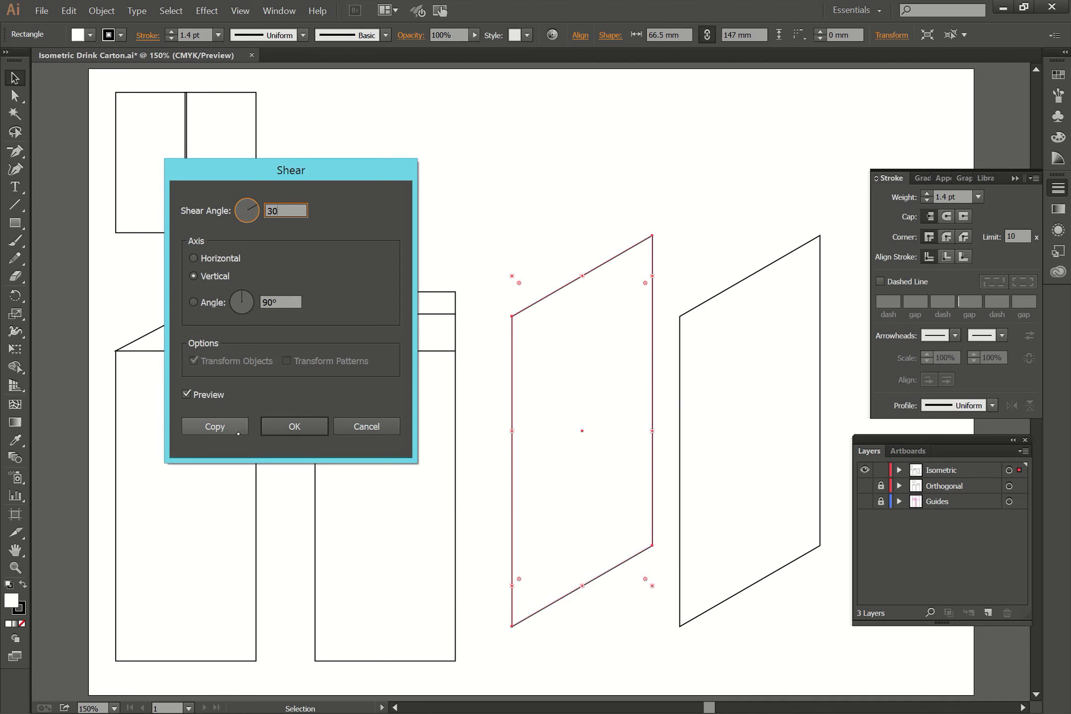
key(Tab)
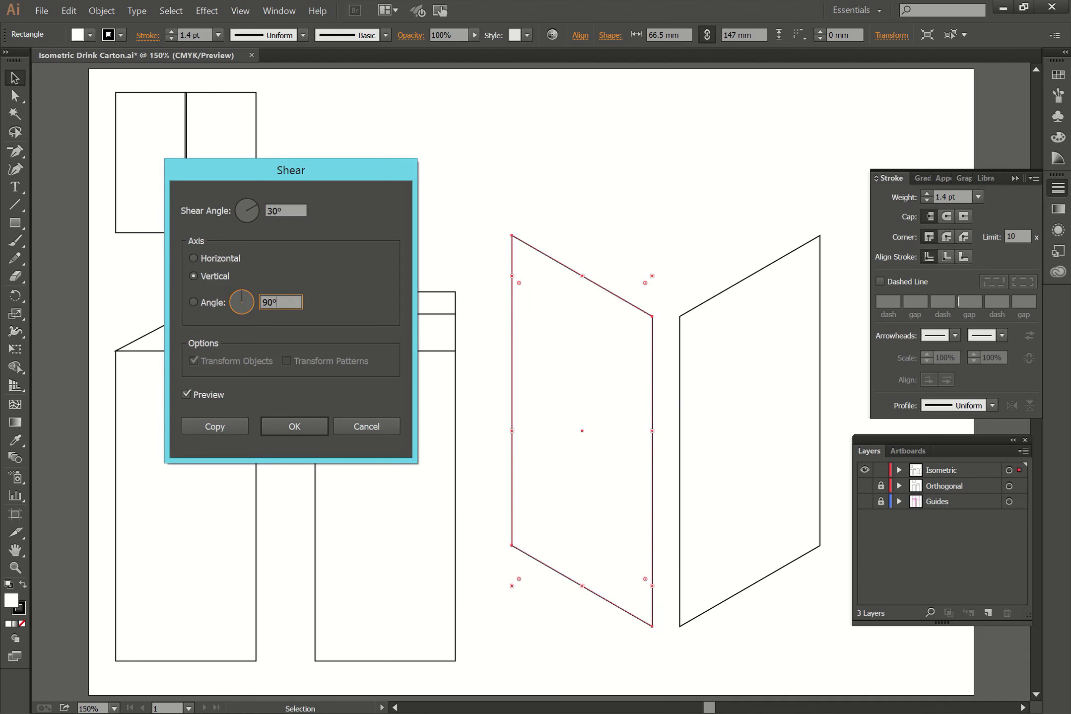
click(298, 426)
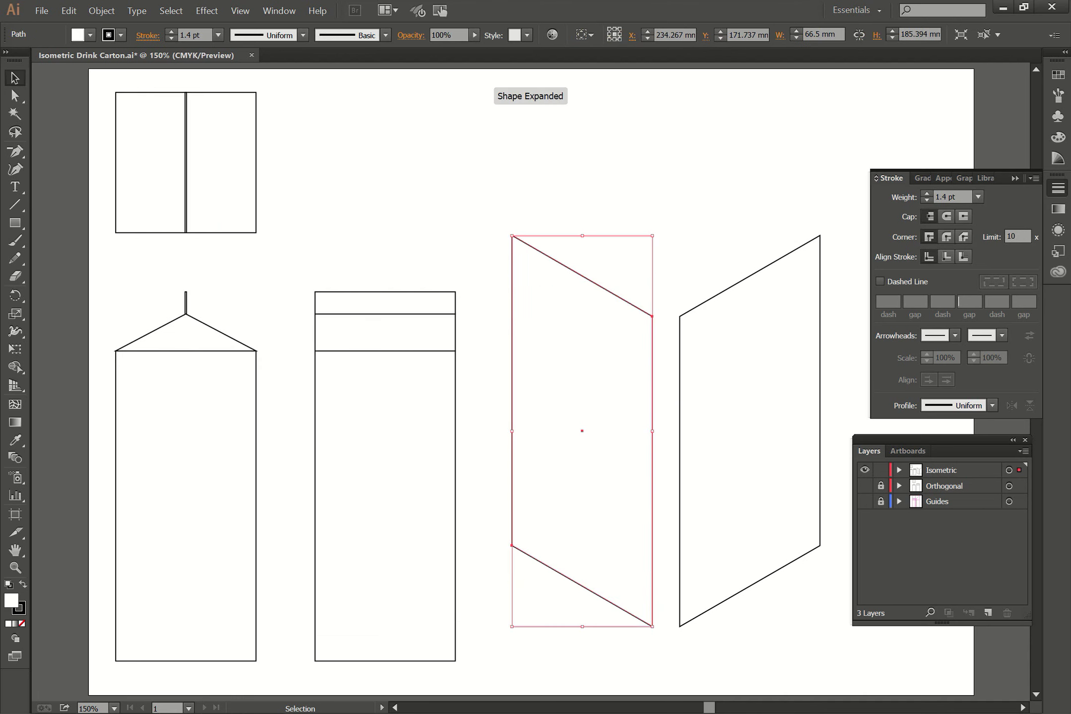
click(667, 621)
drag(679, 625, 652, 626)
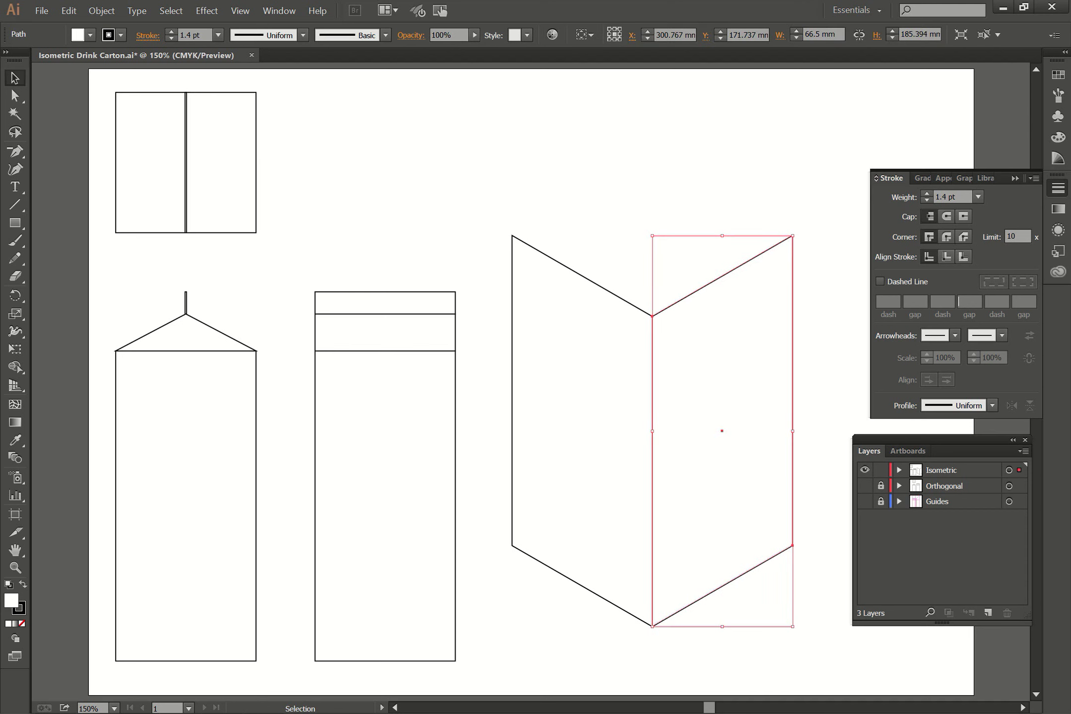
Step: Copy the side view's sloped-roof rectangle, shear it 30° along the vertical axis, and align it with the left isometric panel's upper edge
drag(348, 334, 657, 178)
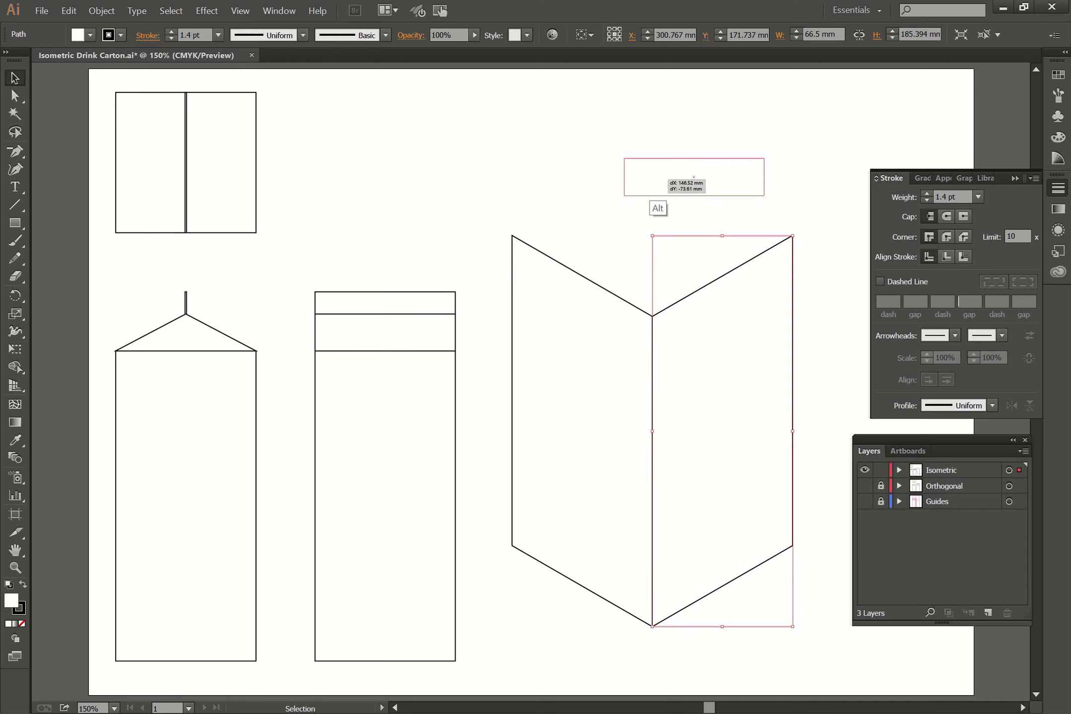
click(796, 143)
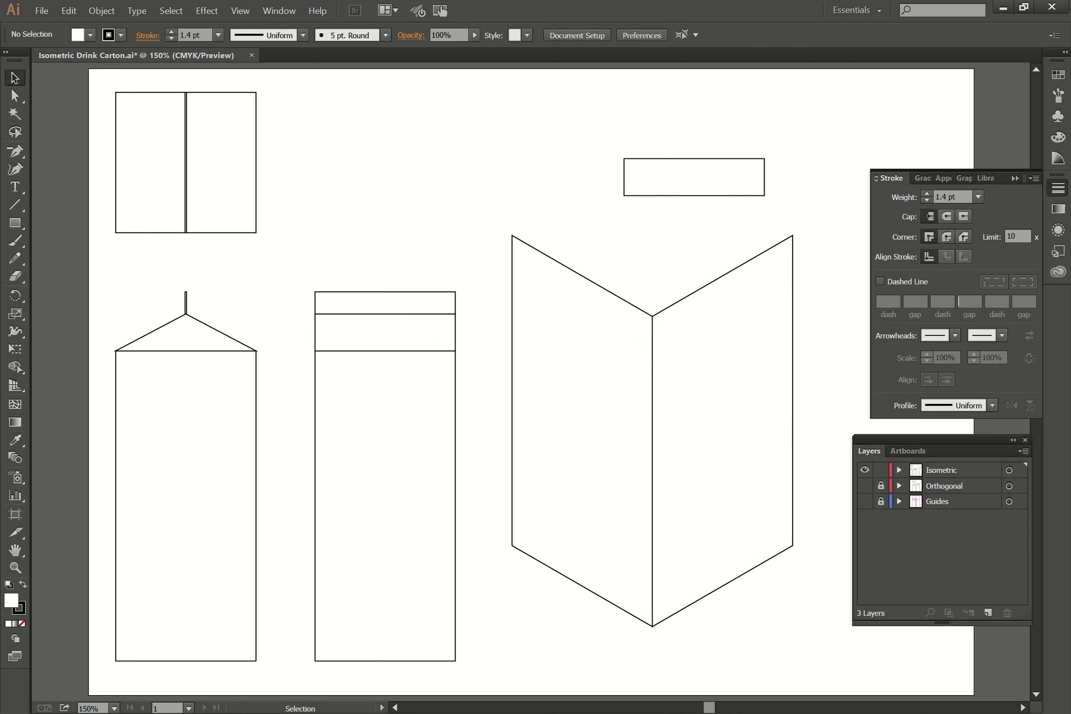
drag(689, 179, 687, 183)
right_click(687, 185)
mouse_move(749, 364)
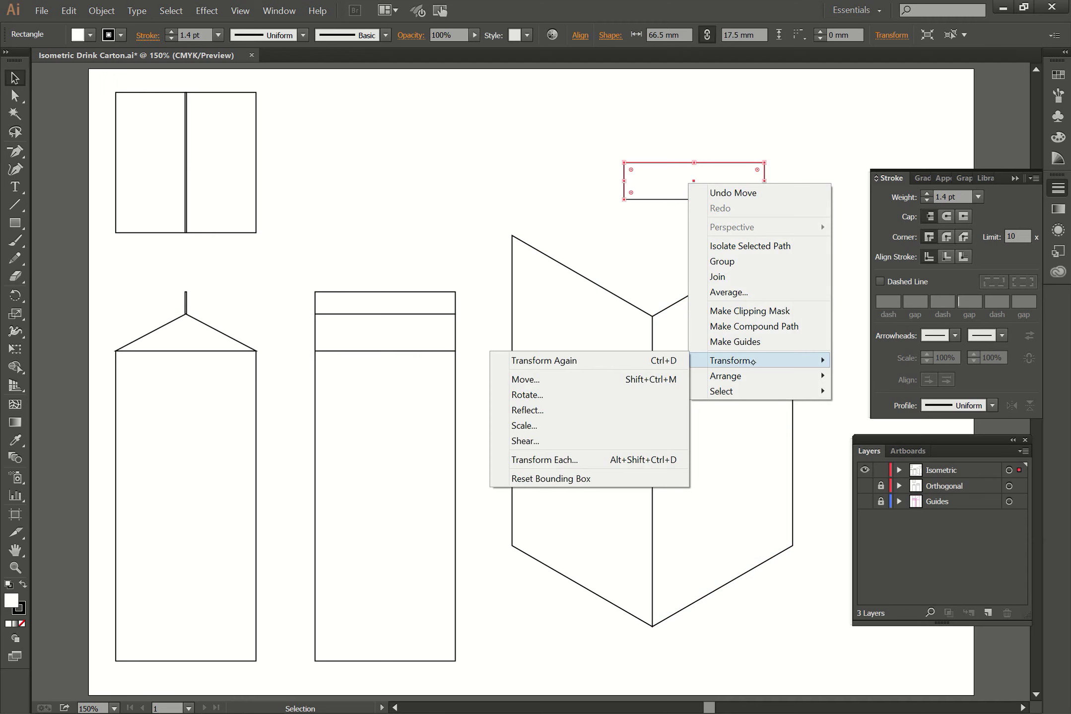
click(591, 440)
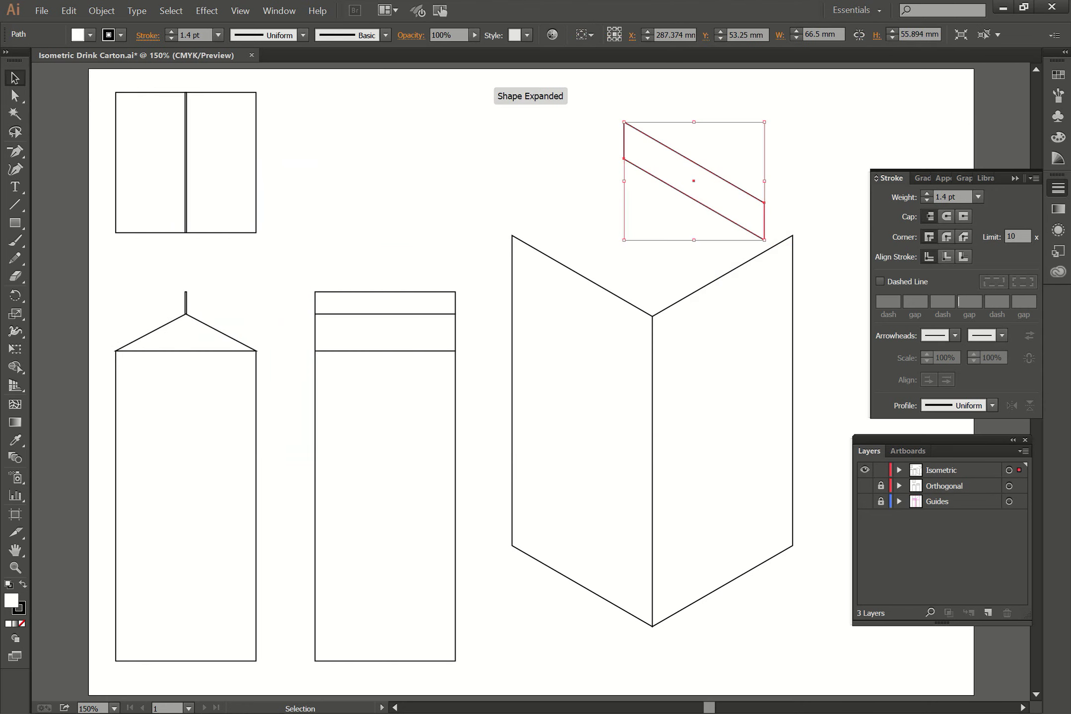
click(808, 177)
drag(765, 240, 653, 315)
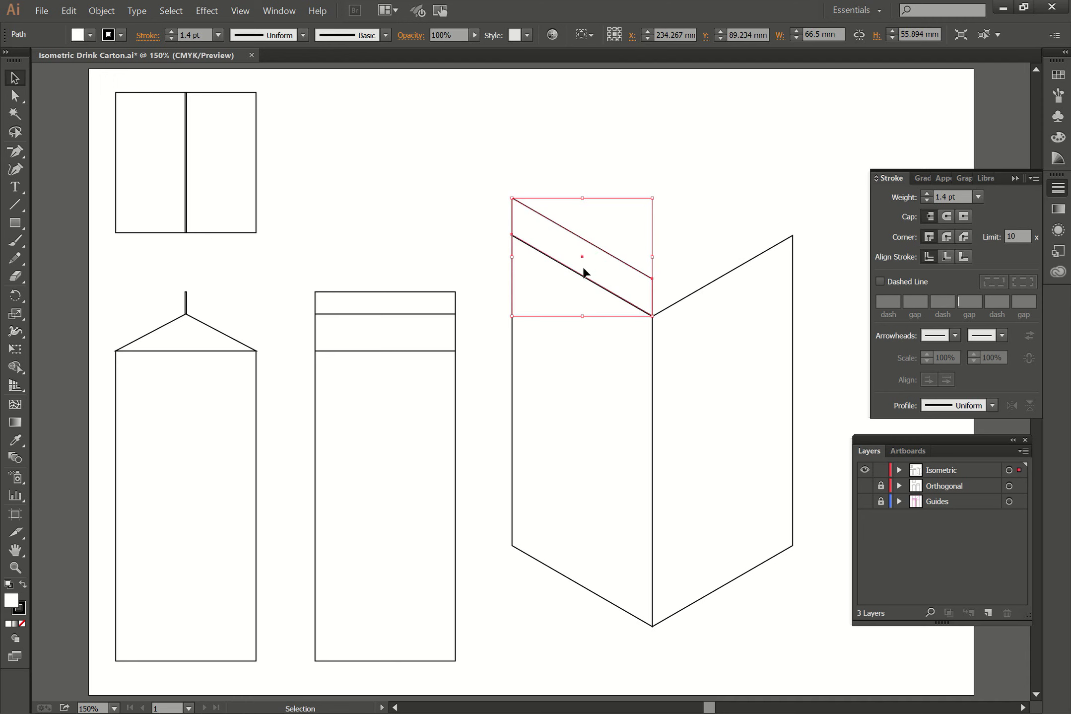
Step: Draw a vertical line about 13 mm long with the Pen tool, downward from the centre of the sheared roof panel
click(15, 151)
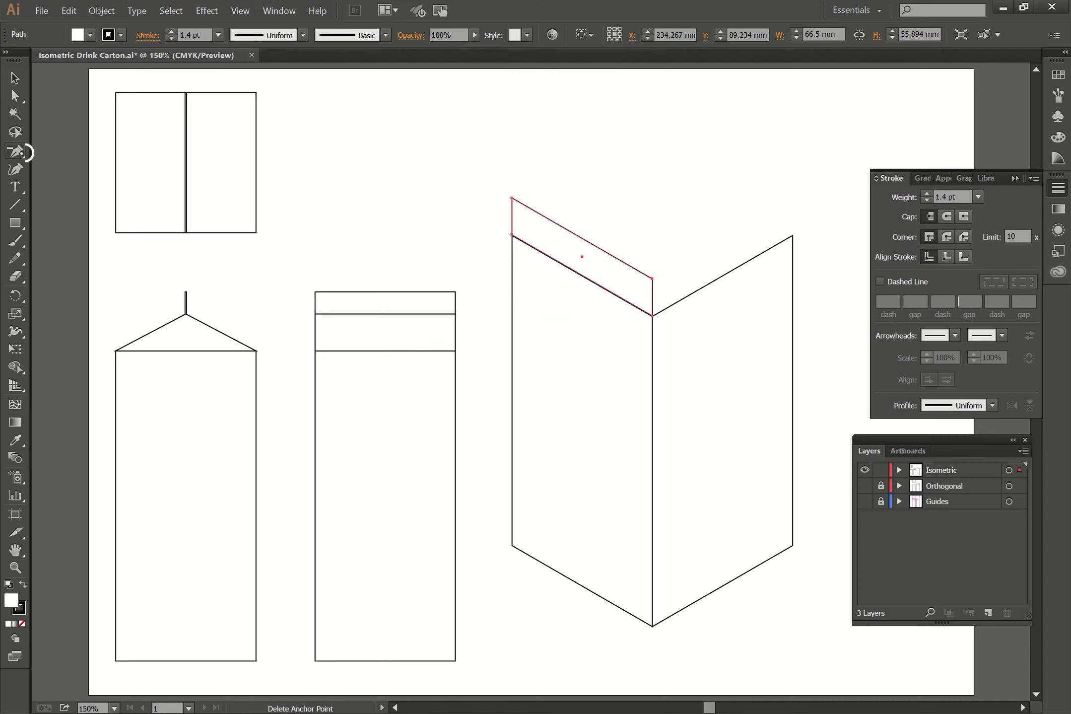
drag(21, 153, 30, 152)
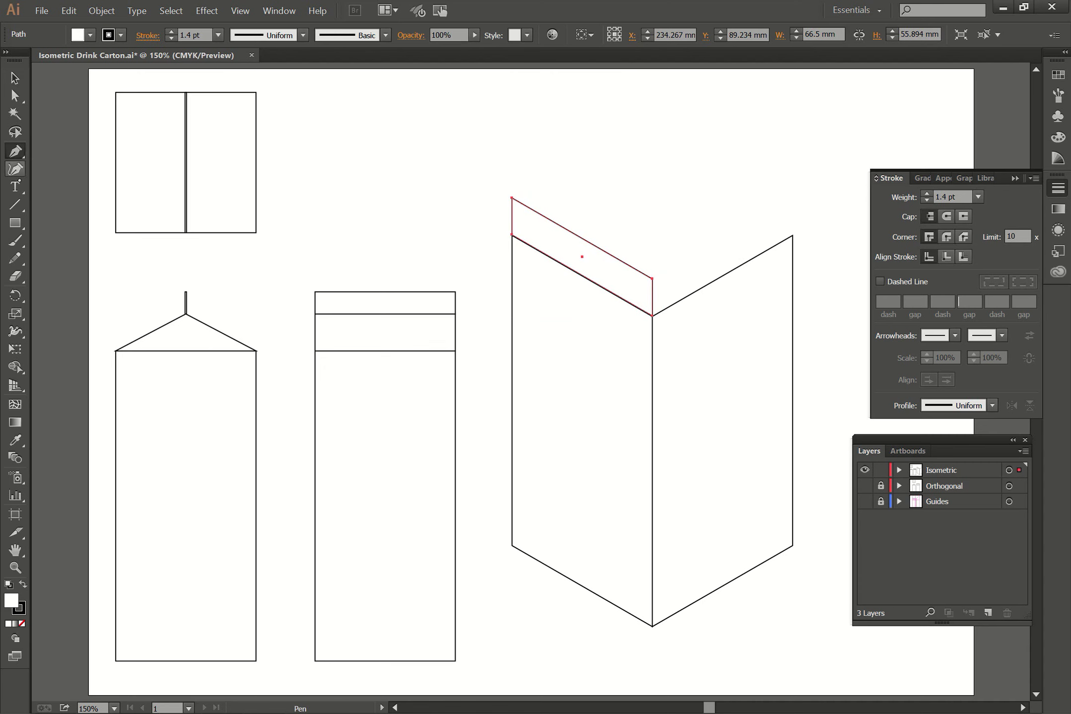
click(16, 206)
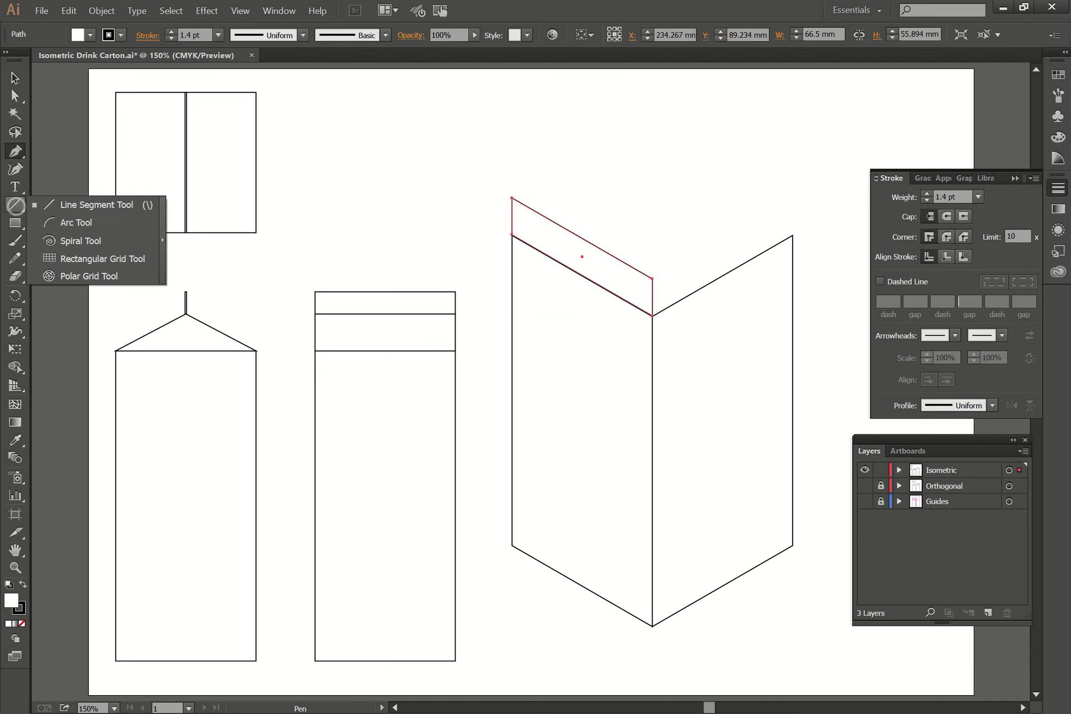
click(582, 256)
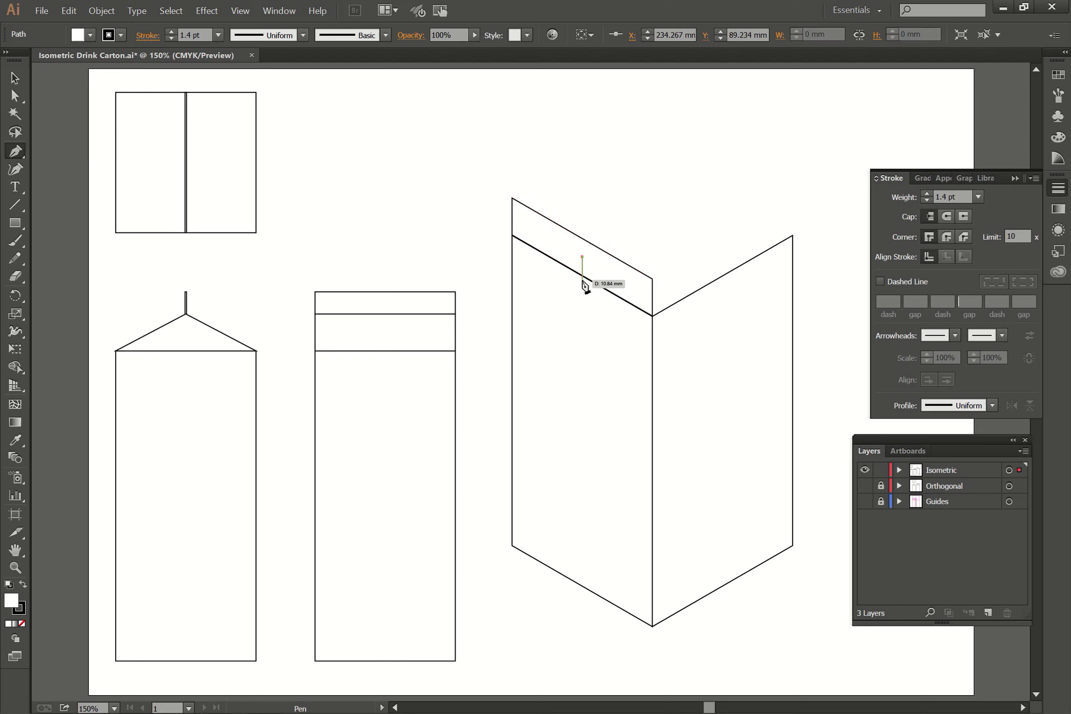
click(582, 284)
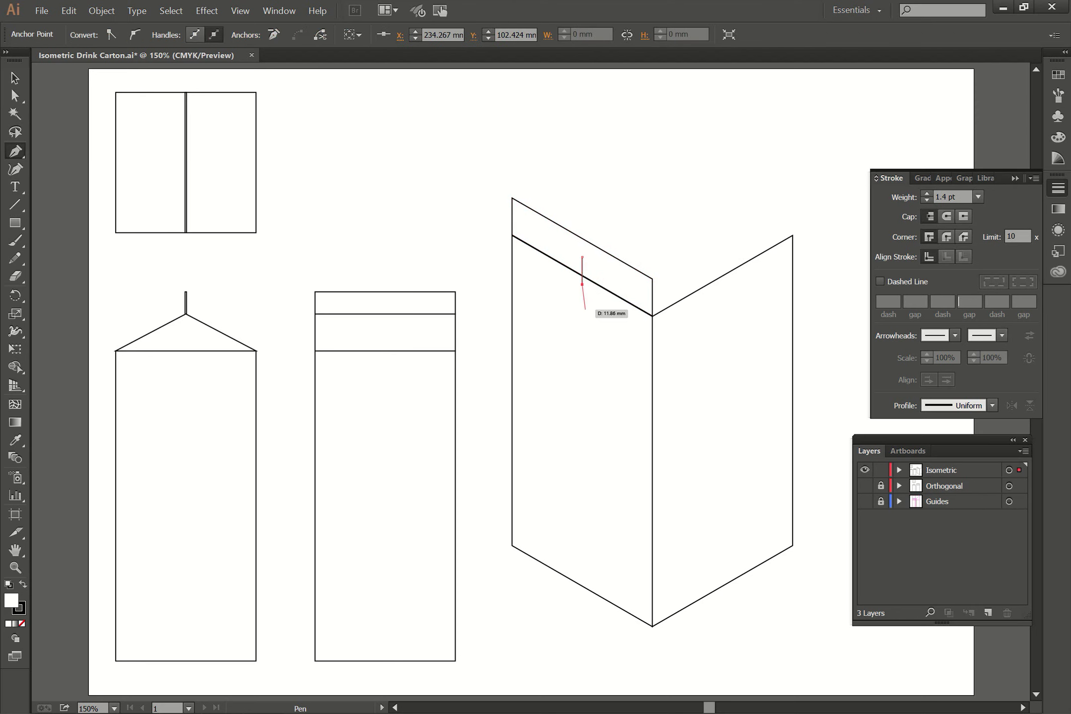
click(15, 77)
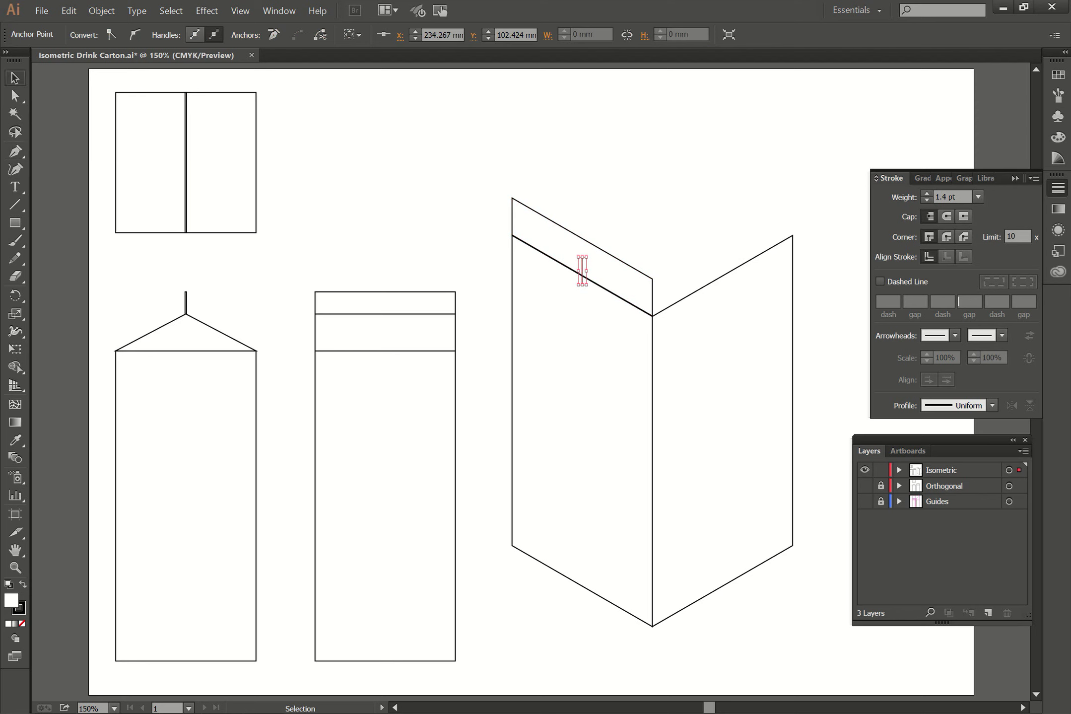
click(690, 201)
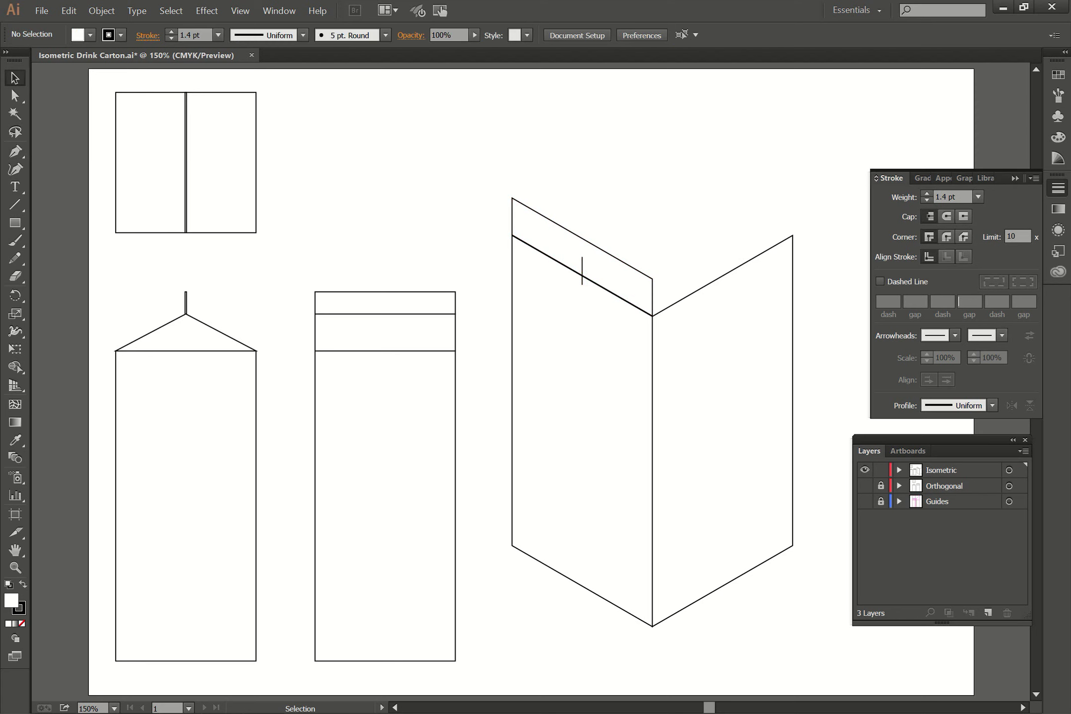
Step: Move the short vertical line up to the midpoint of the sheared roof panel's upper edge and delete the panel
drag(582, 257, 583, 236)
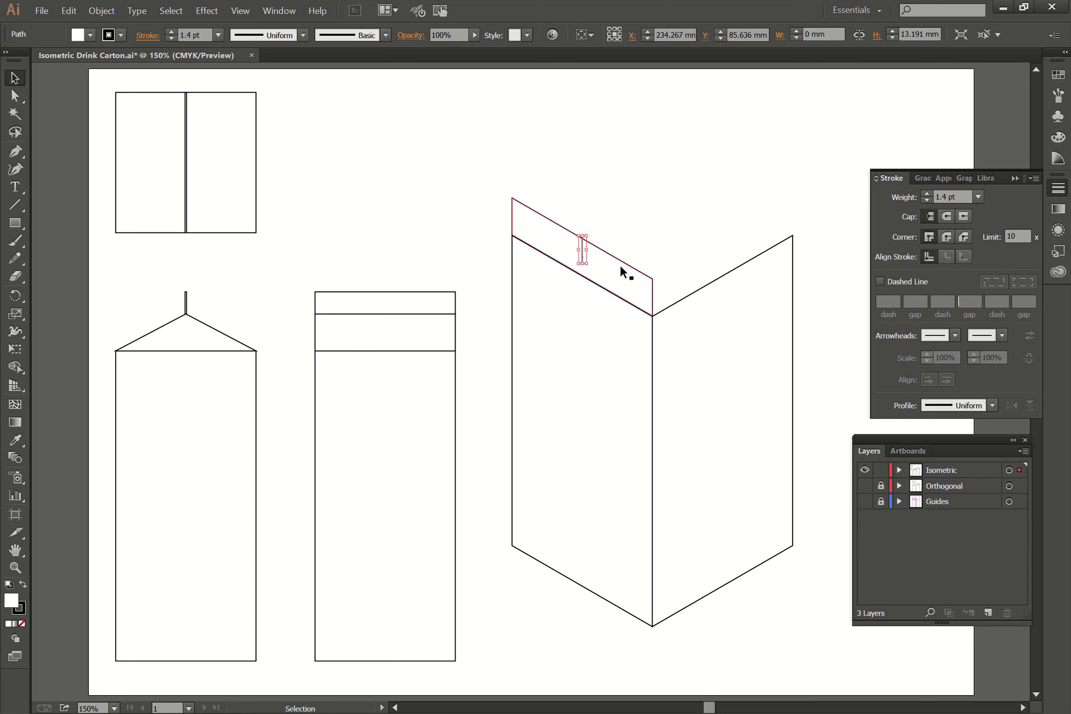
key(Down)
shift+click(631, 265)
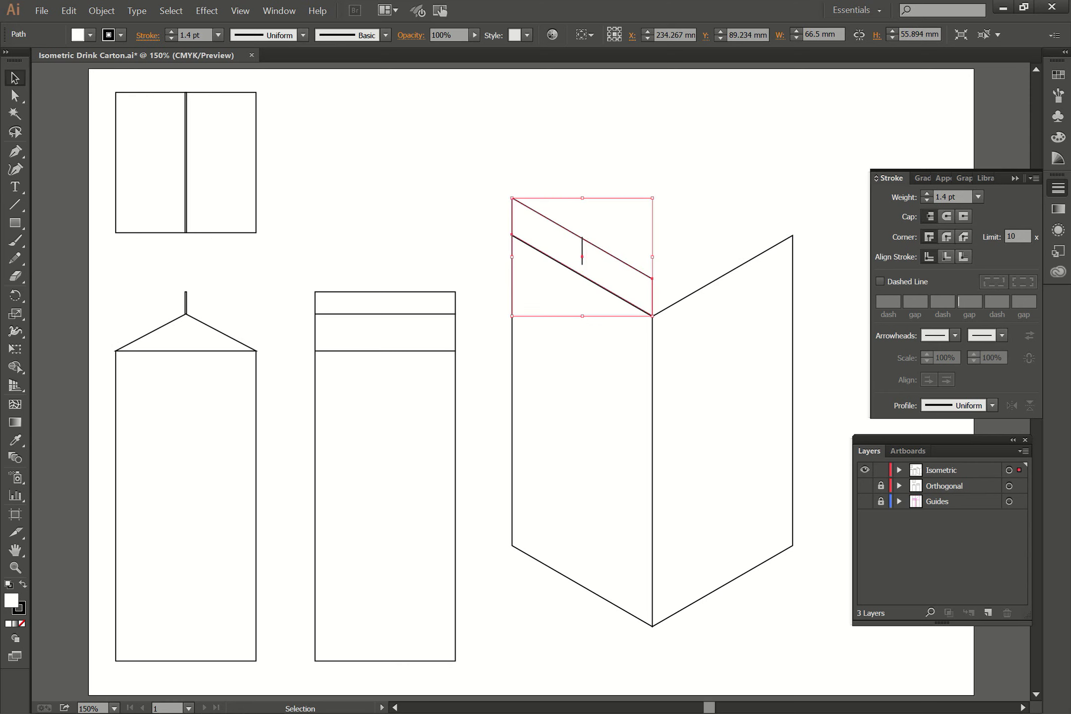
key(Delete)
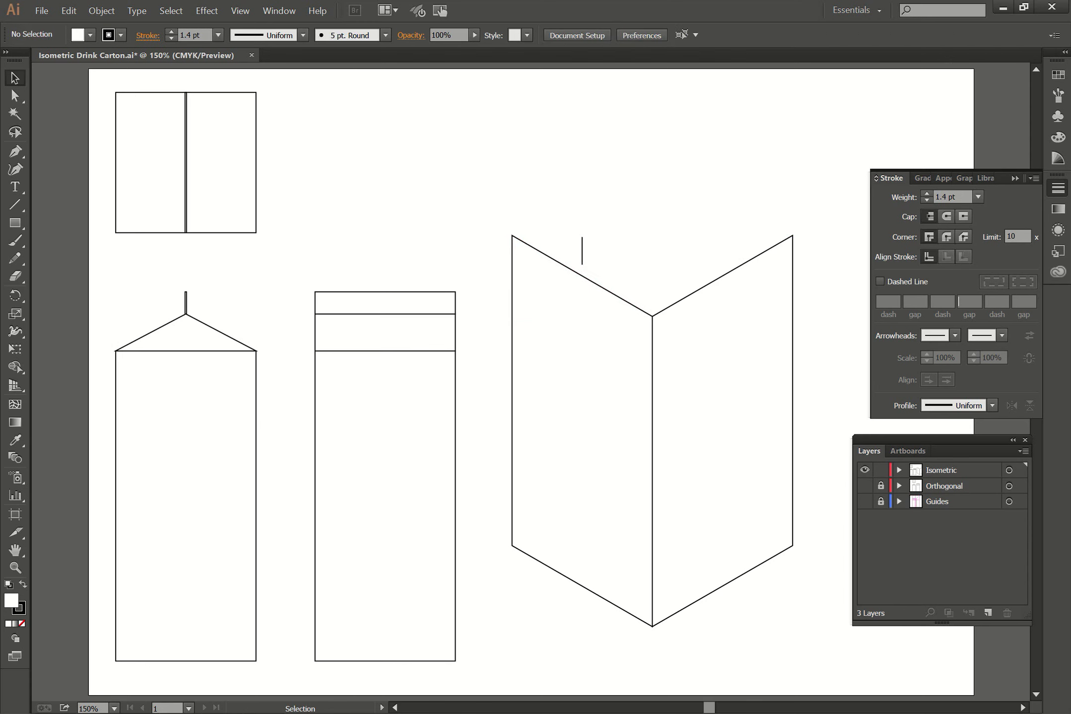
click(14, 151)
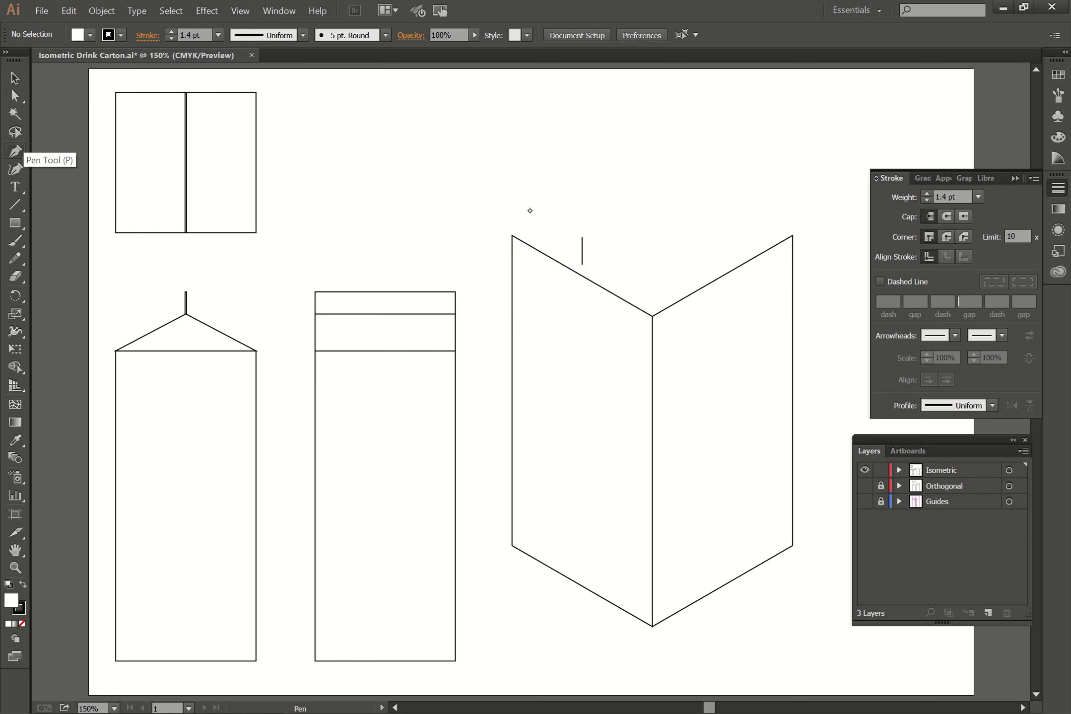
click(512, 235)
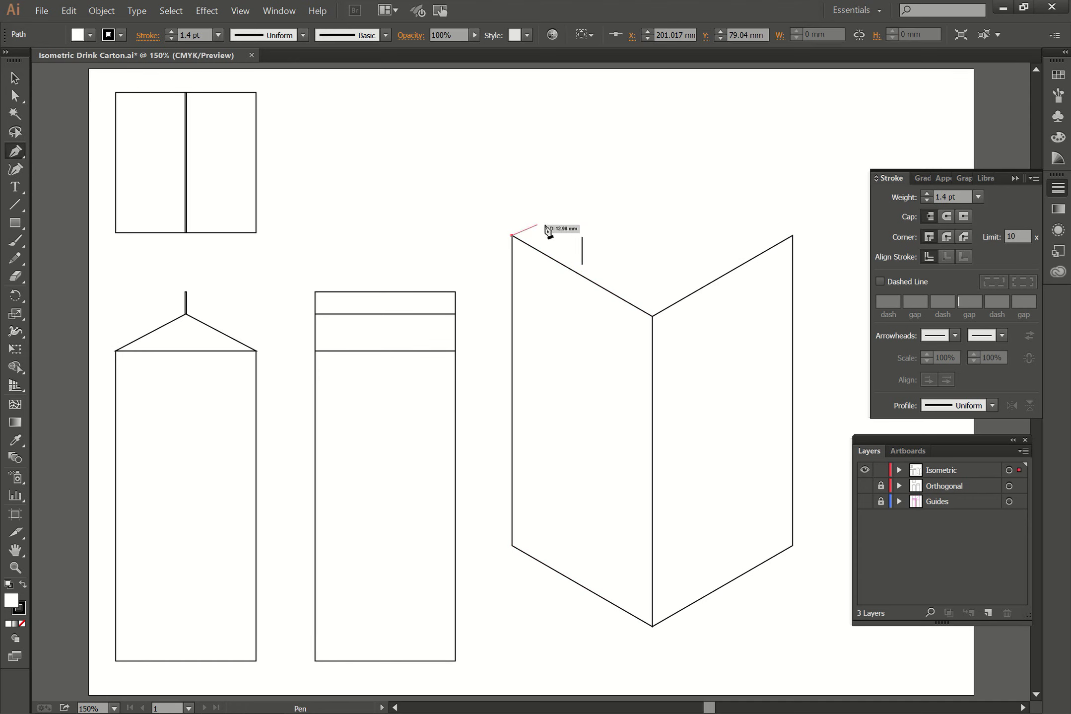
click(583, 237)
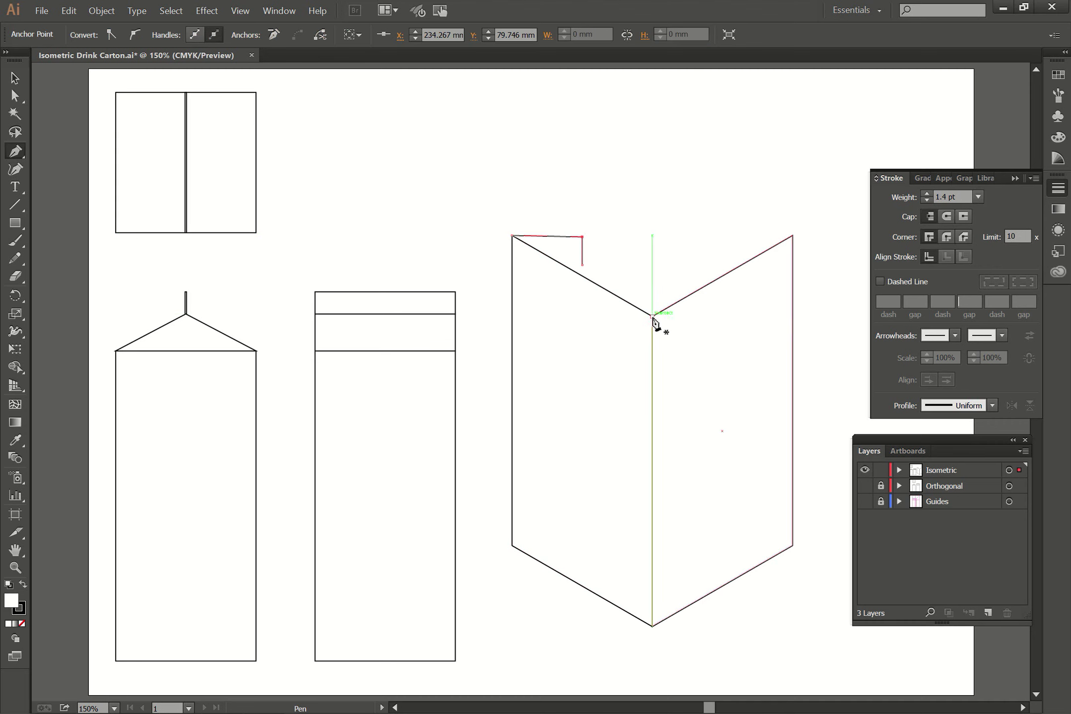
click(653, 316)
click(581, 238)
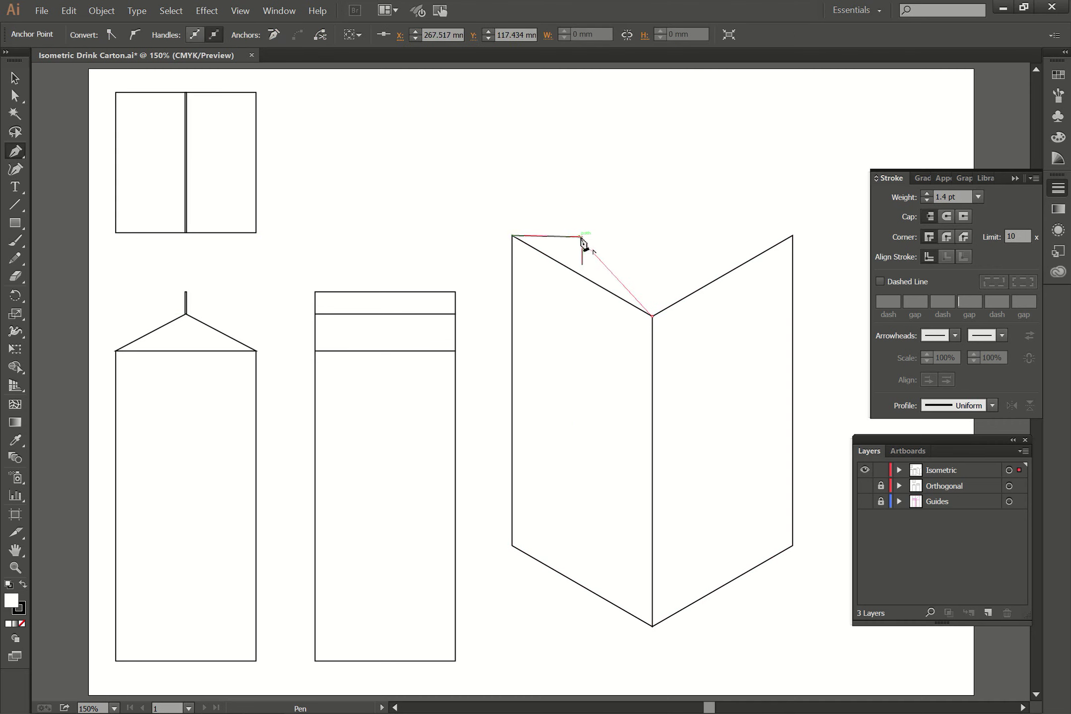
key(ctrl+z)
key(ctrl)
key(ctrl+z)
key(ctrl+z)
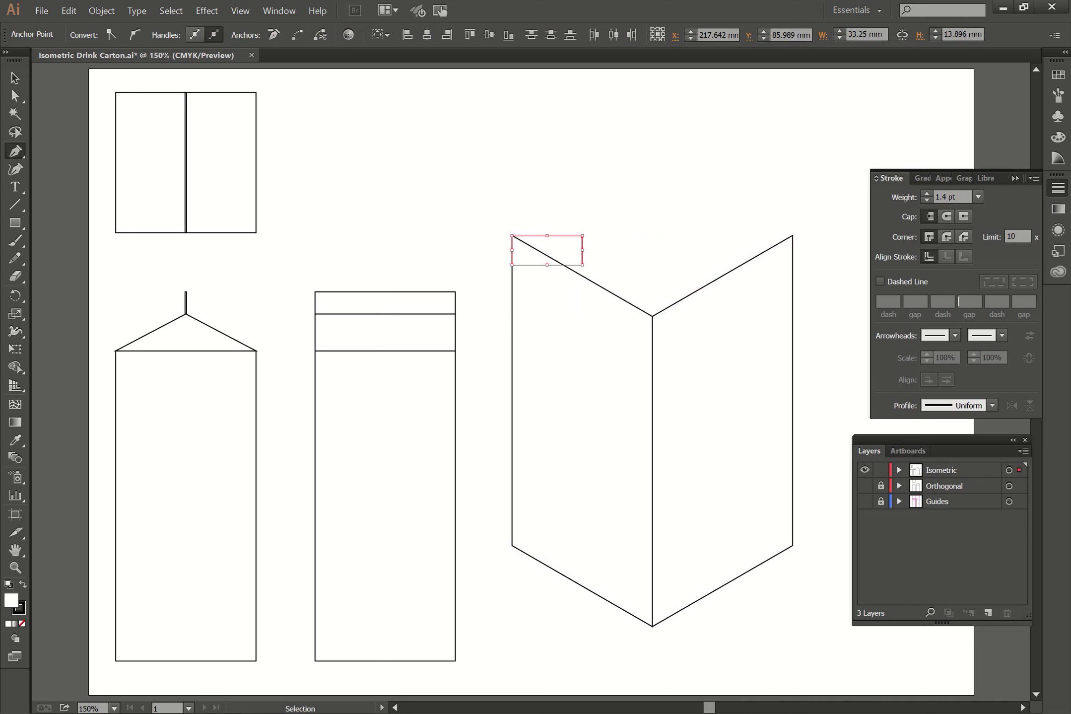
Step: Draw a closed Pen triangle above the left body panel's slanted edge, its long side running from about (205, 75) to (267, 111) mm
key(ctrl+plus)
key(ctrl+plus)
key(ctrl+plus)
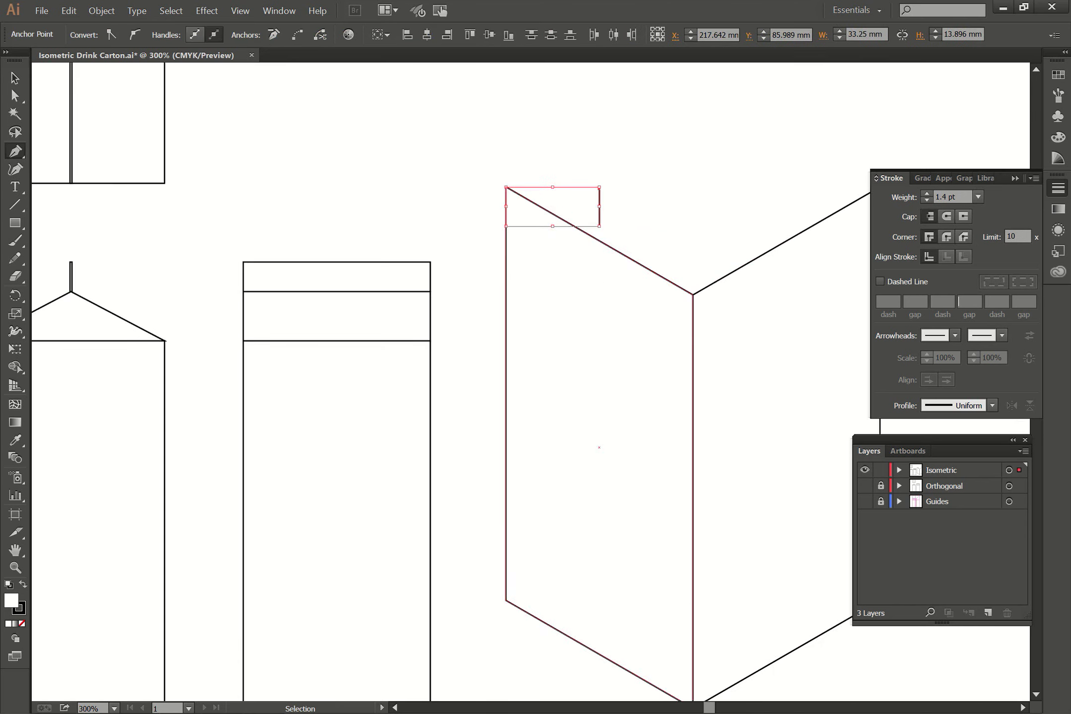
key(space)
mouse_move(697, 190)
mouse_down()
mouse_move(602, 351)
mouse_move(530, 565)
mouse_move(522, 558)
mouse_up()
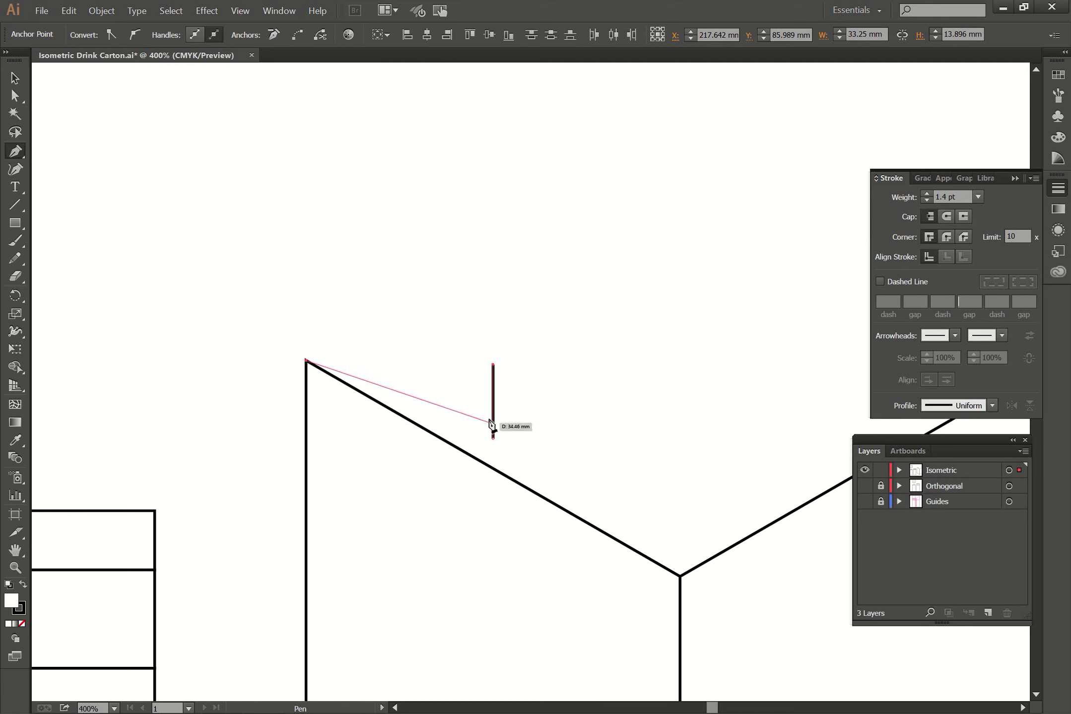
click(671, 346)
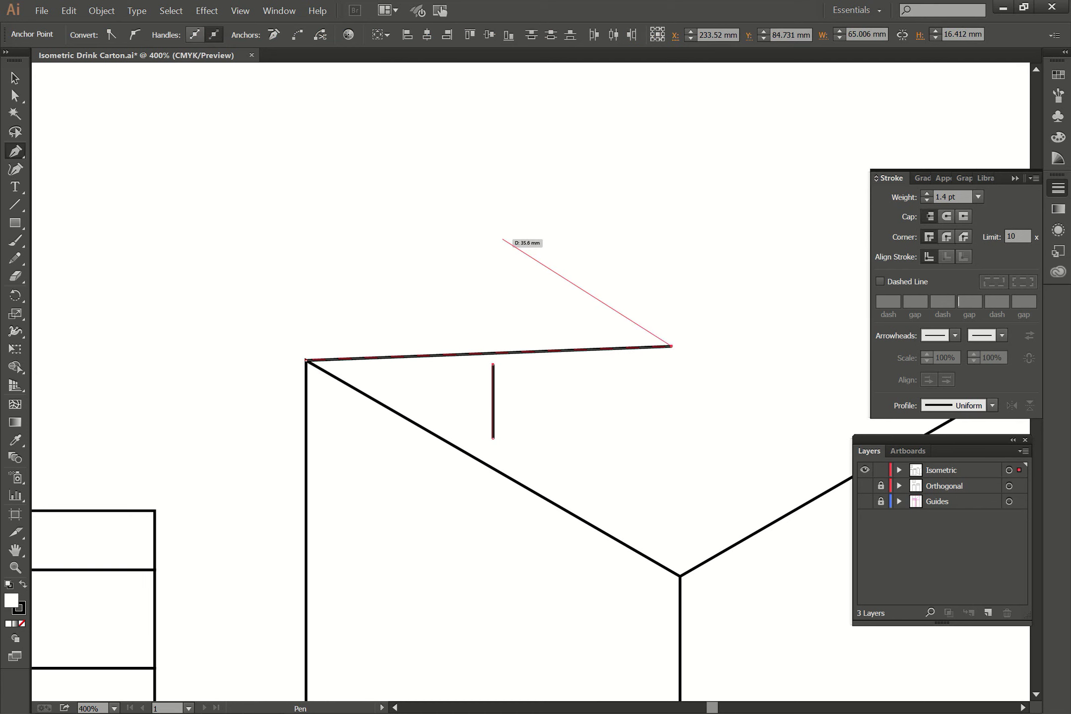
key(ctrl+z)
key(ctrl+z)
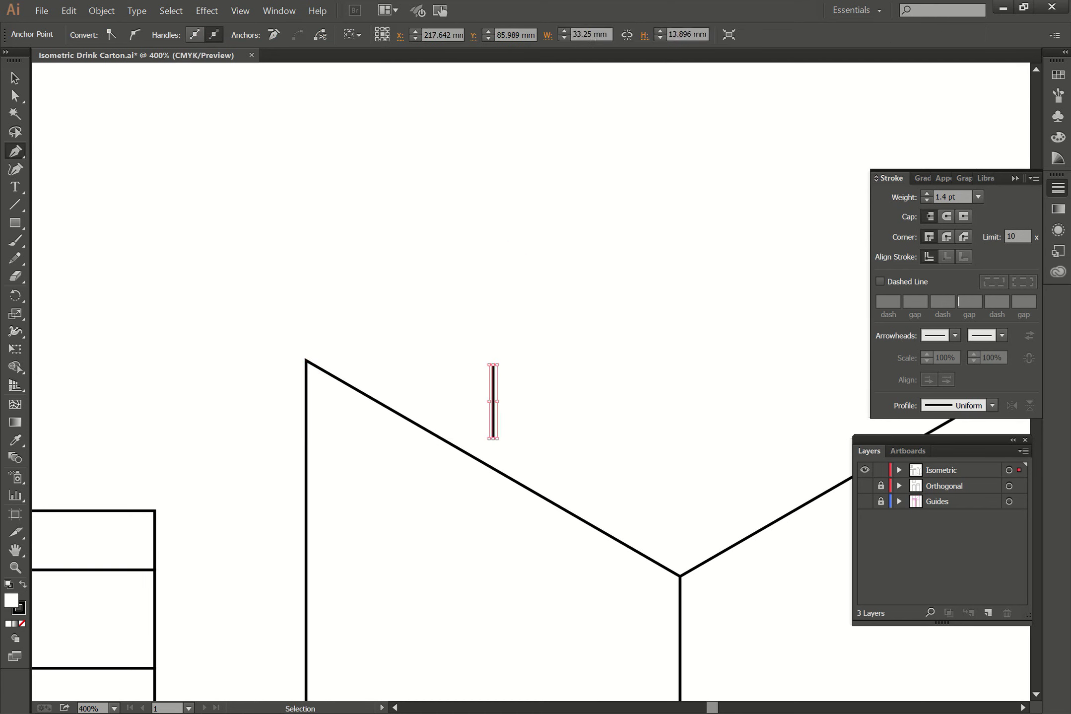
click(328, 338)
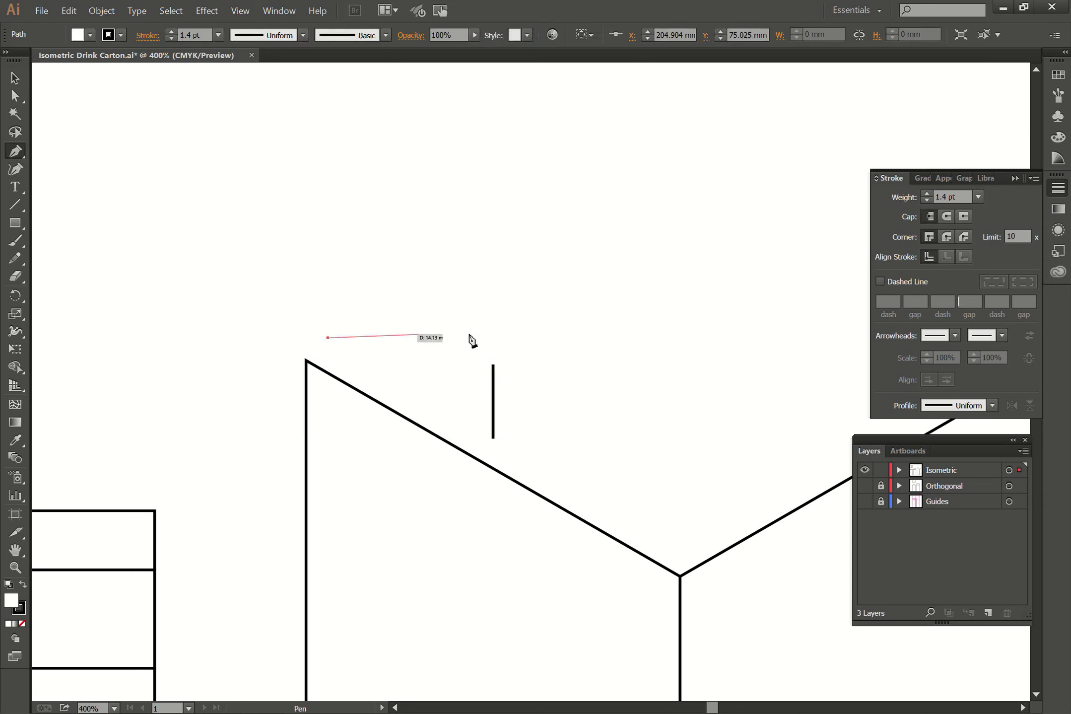
click(569, 356)
click(677, 539)
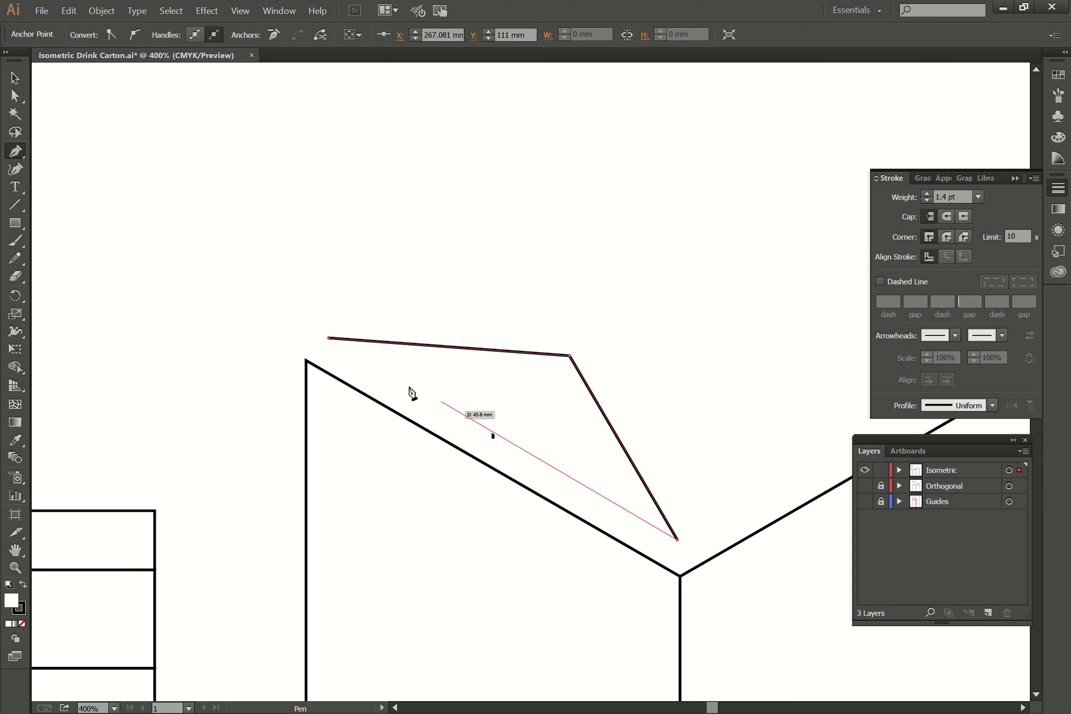
click(327, 337)
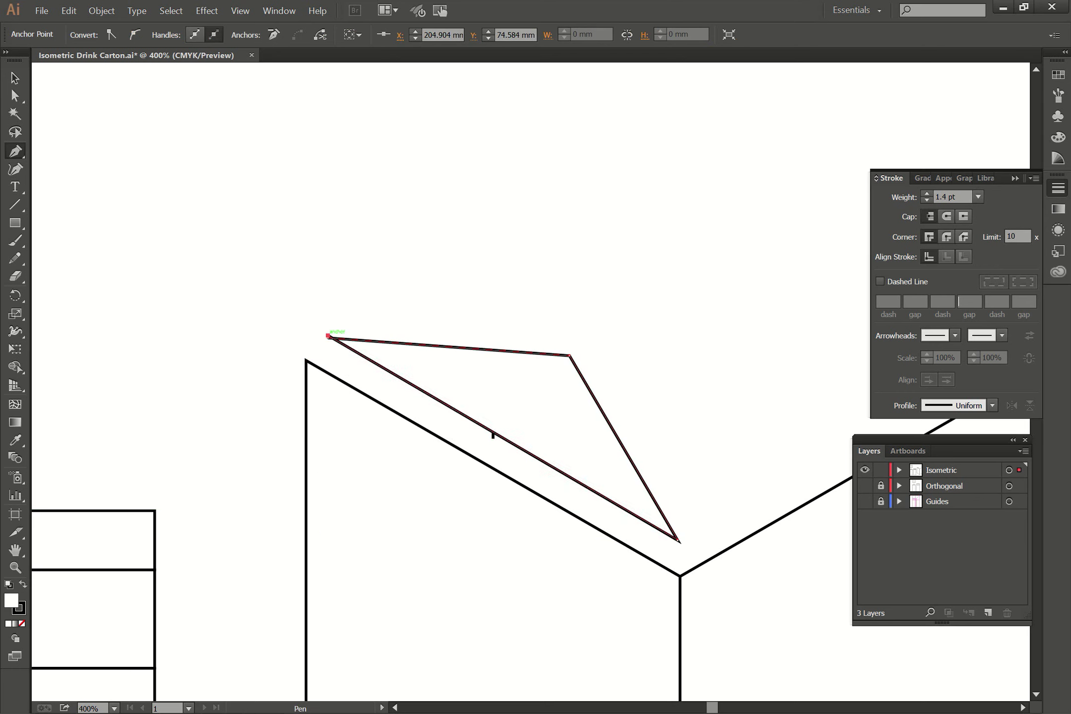
Step: Undo the triangle's closing segment and redraw it so the path ends exactly on its starting anchor
key(ctrl+z)
click(503, 382)
click(330, 339)
key(ctrl+z)
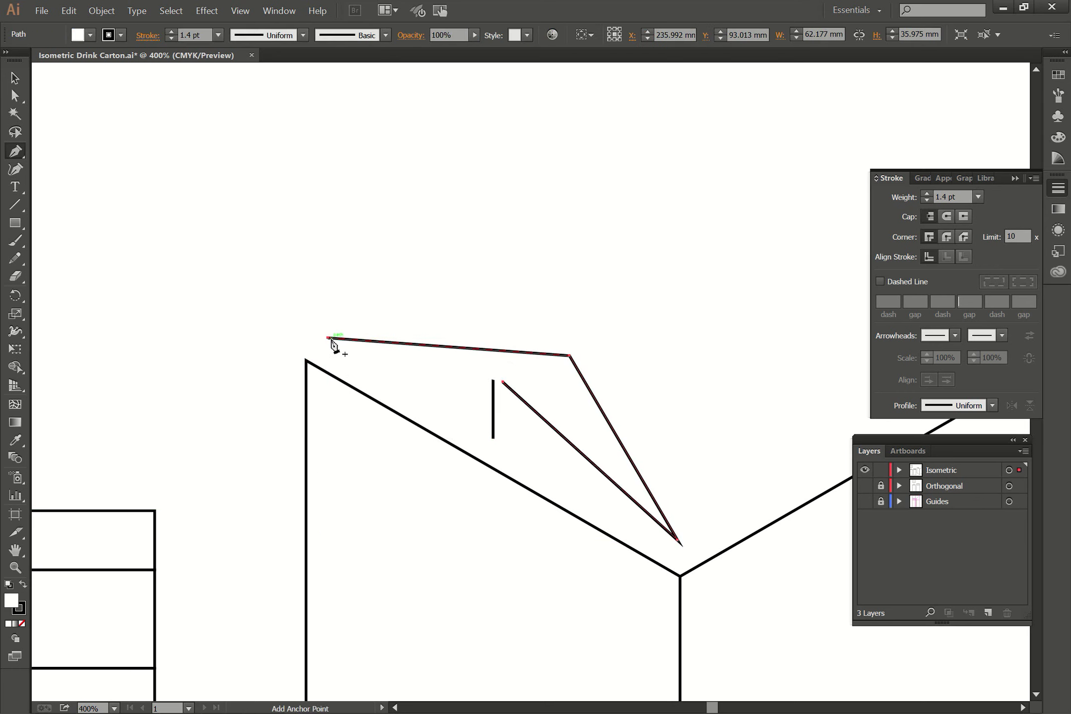
click(324, 338)
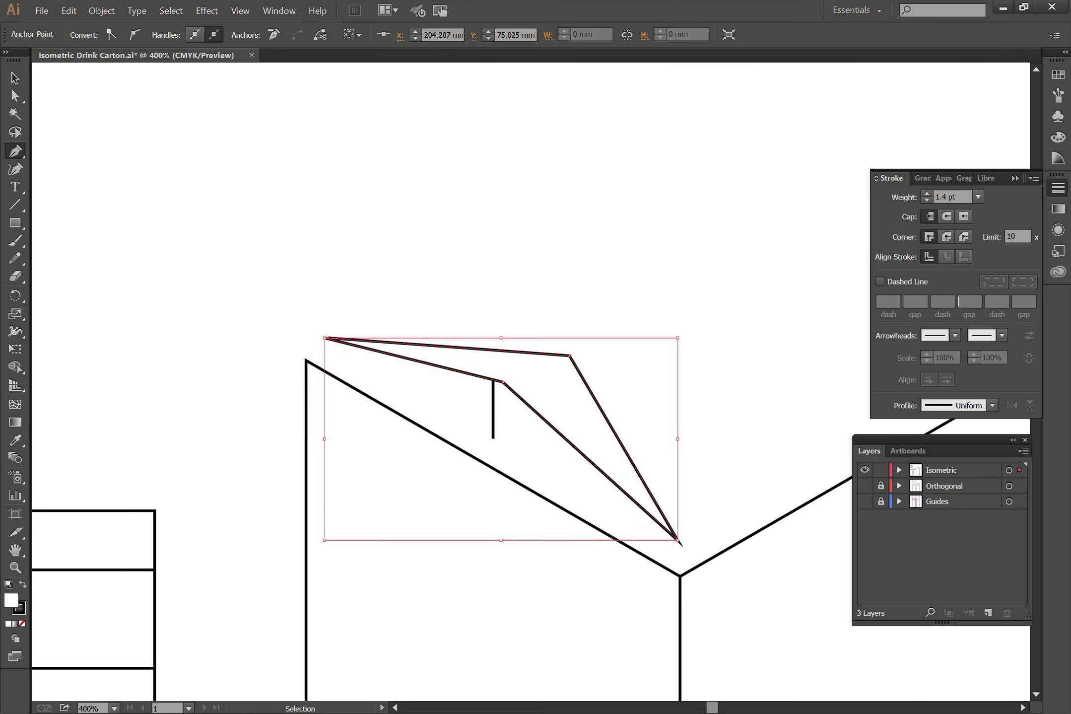
key(ctrl+z)
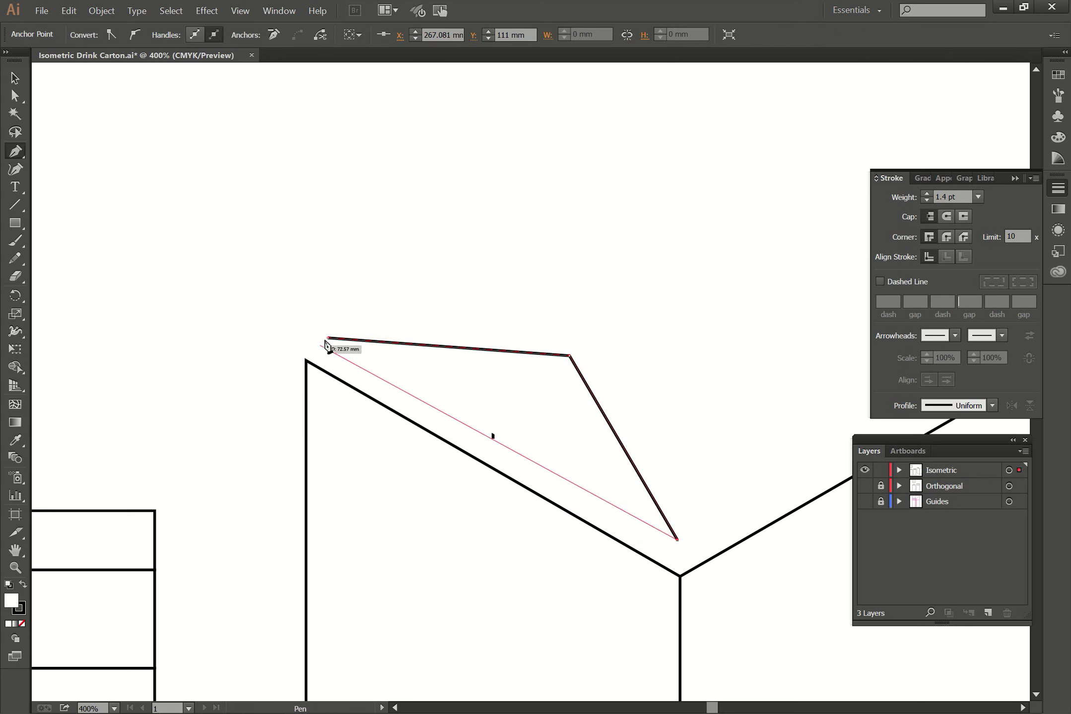
click(328, 338)
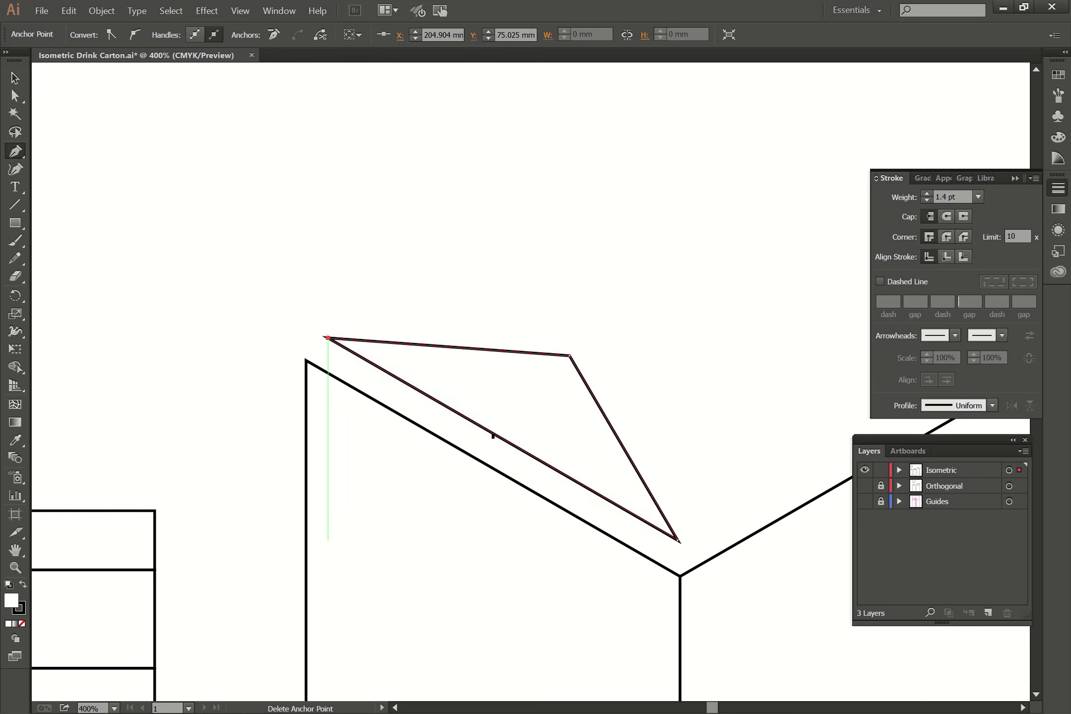
Step: Move the triangle's lower corners onto both ends of the left body panel's slanted edge and its apex onto the short vertical line's upper end
click(15, 95)
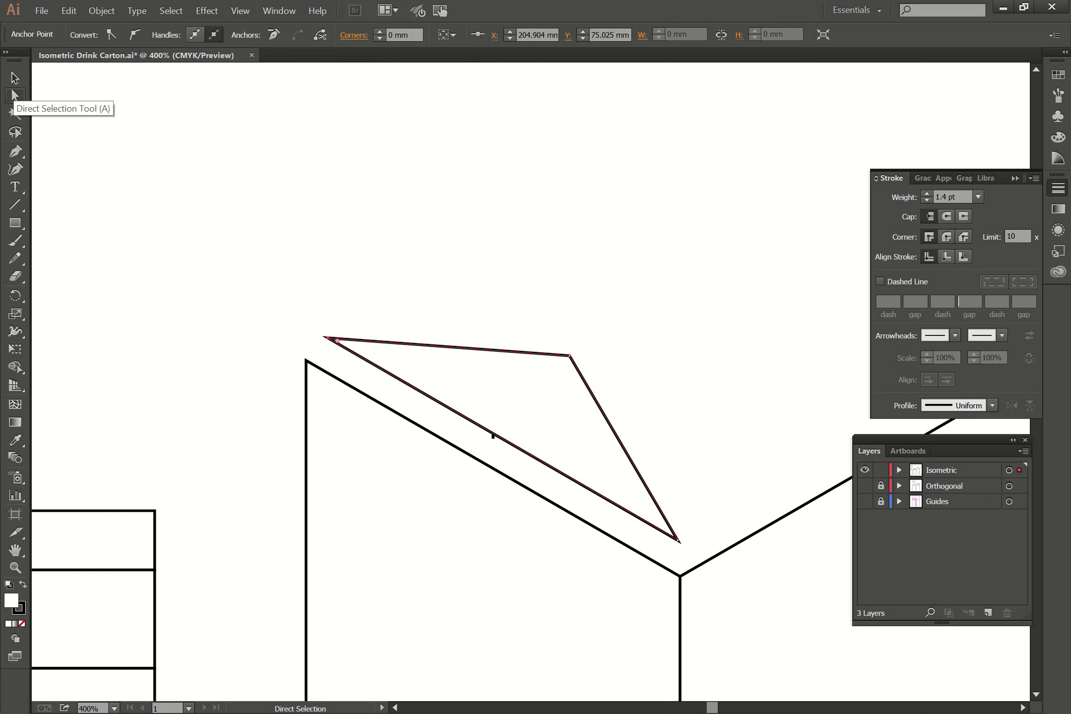
click(331, 319)
drag(326, 338, 307, 360)
drag(680, 539, 679, 576)
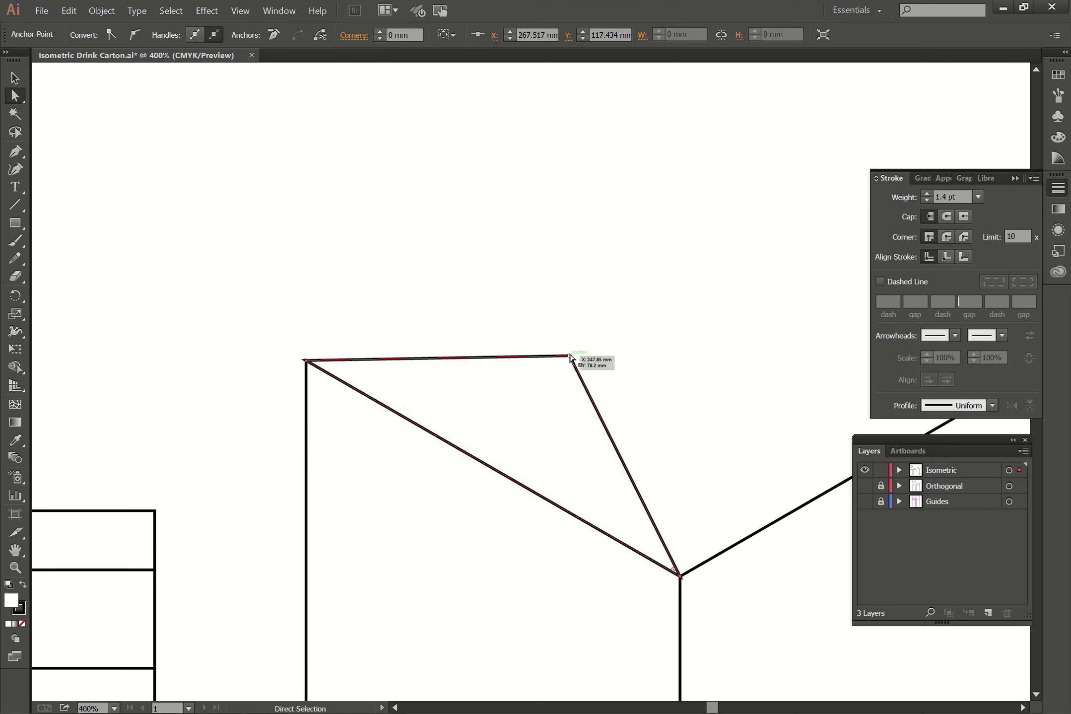
drag(569, 357, 489, 375)
key(ctrl+z)
drag(487, 433, 493, 368)
Step: Shift the whole triangle down off the short vertical line and delete that line
drag(499, 411, 502, 445)
key(ctrl+shift+a)
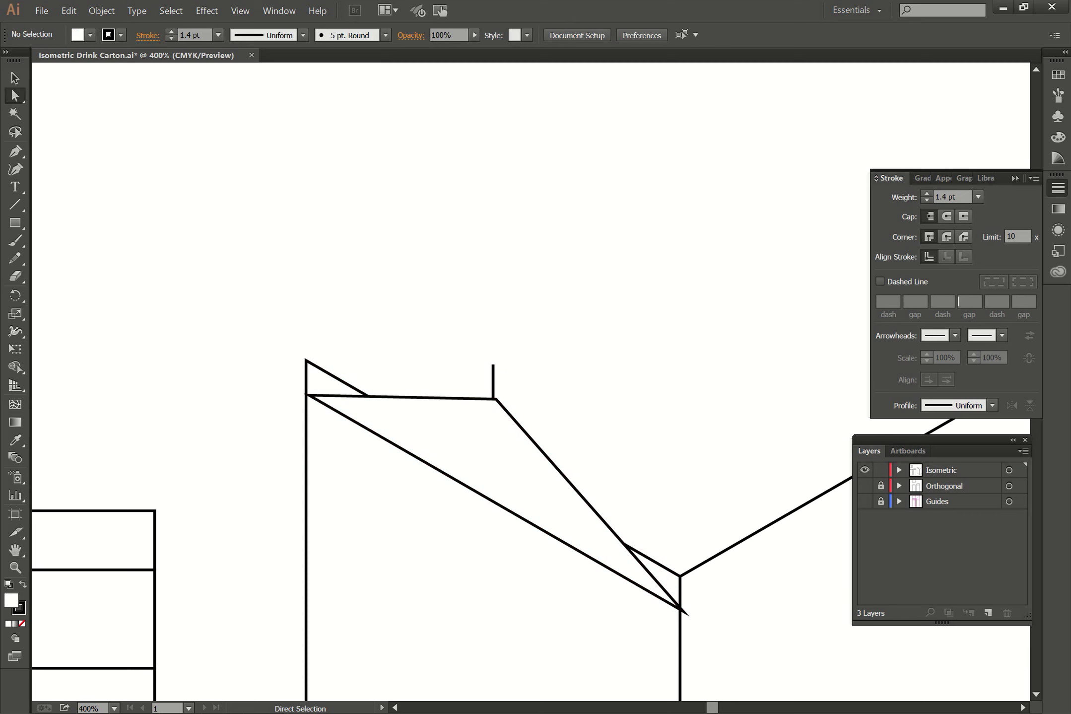
drag(455, 325, 531, 375)
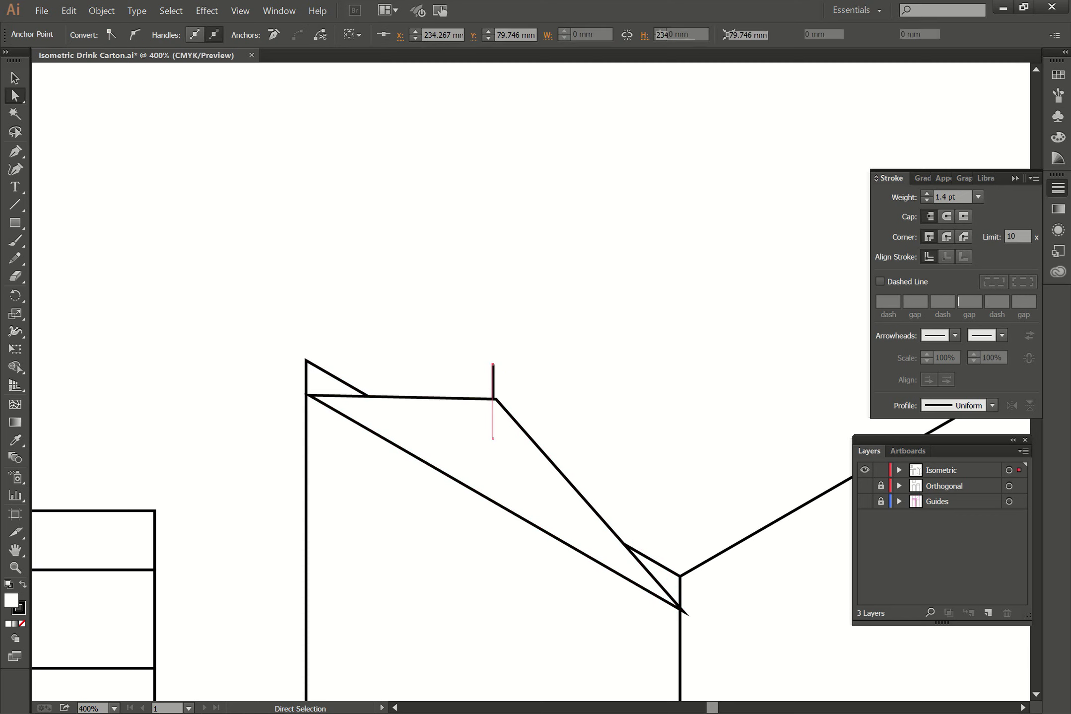
key(Delete)
Step: Move the triangle back up so its long side lies exactly along the left body panel's slanted edge
key(v)
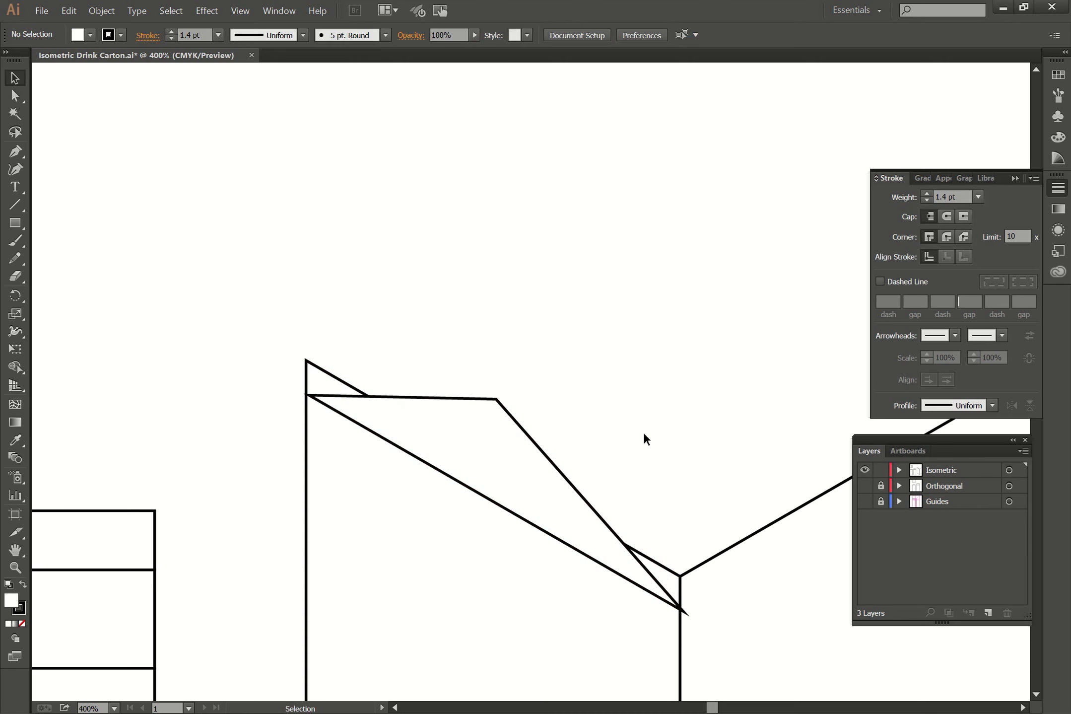
drag(577, 529, 569, 425)
click(676, 481)
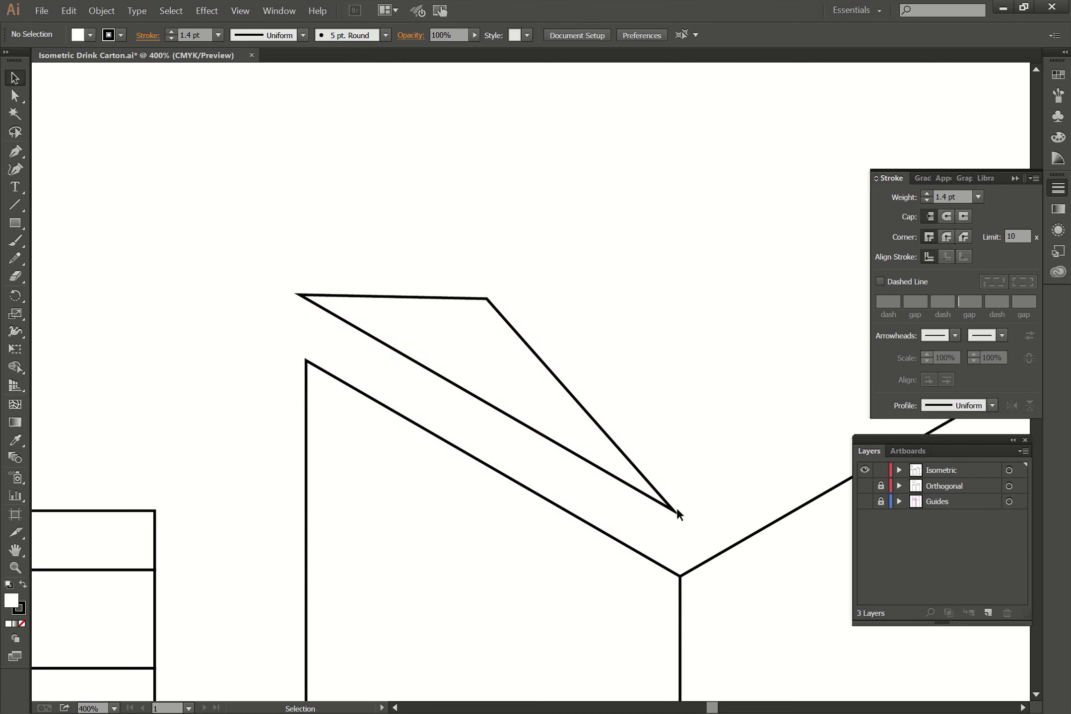
drag(673, 507, 680, 577)
click(683, 536)
Step: Copy the roof triangle and snap the copy's lower corner to the right body panel's far upper corner
key(space)
drag(815, 612, 565, 632)
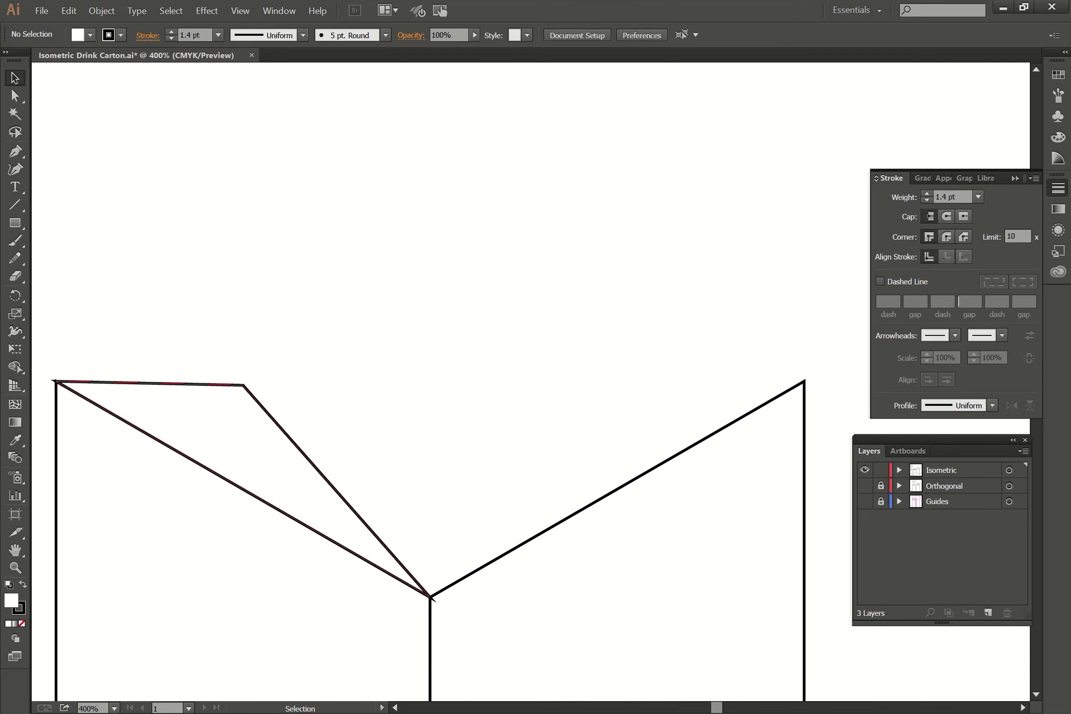
drag(316, 480, 661, 244)
click(735, 273)
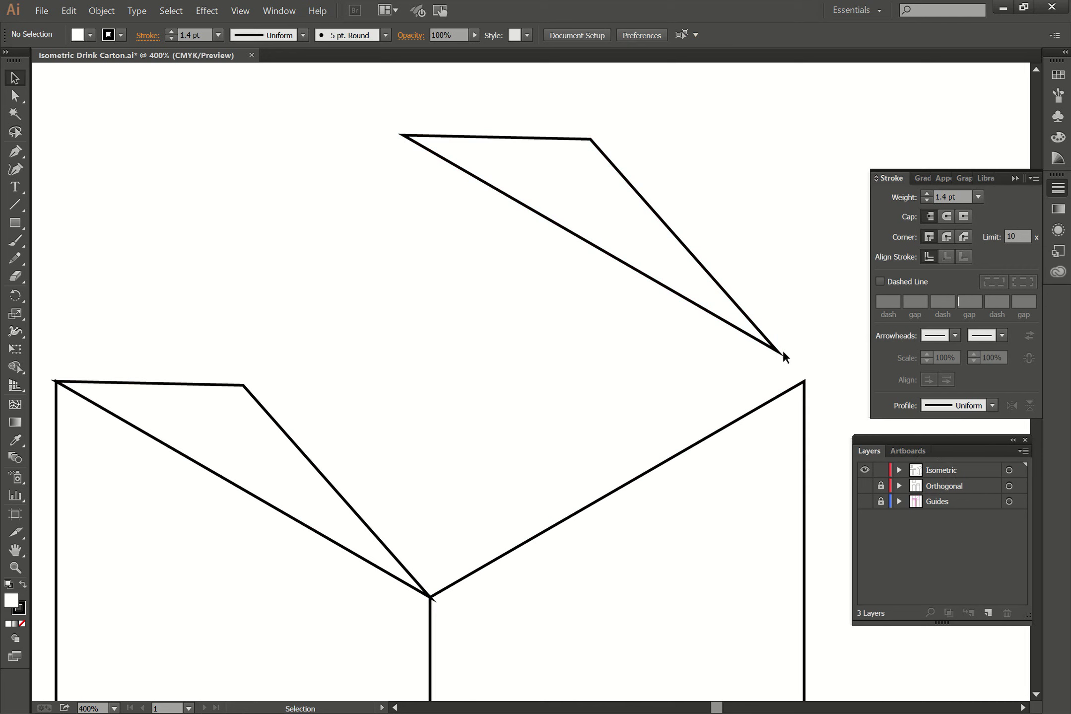
mouse_move(801, 373)
mouse_down()
mouse_move(778, 353)
mouse_move(804, 381)
mouse_up()
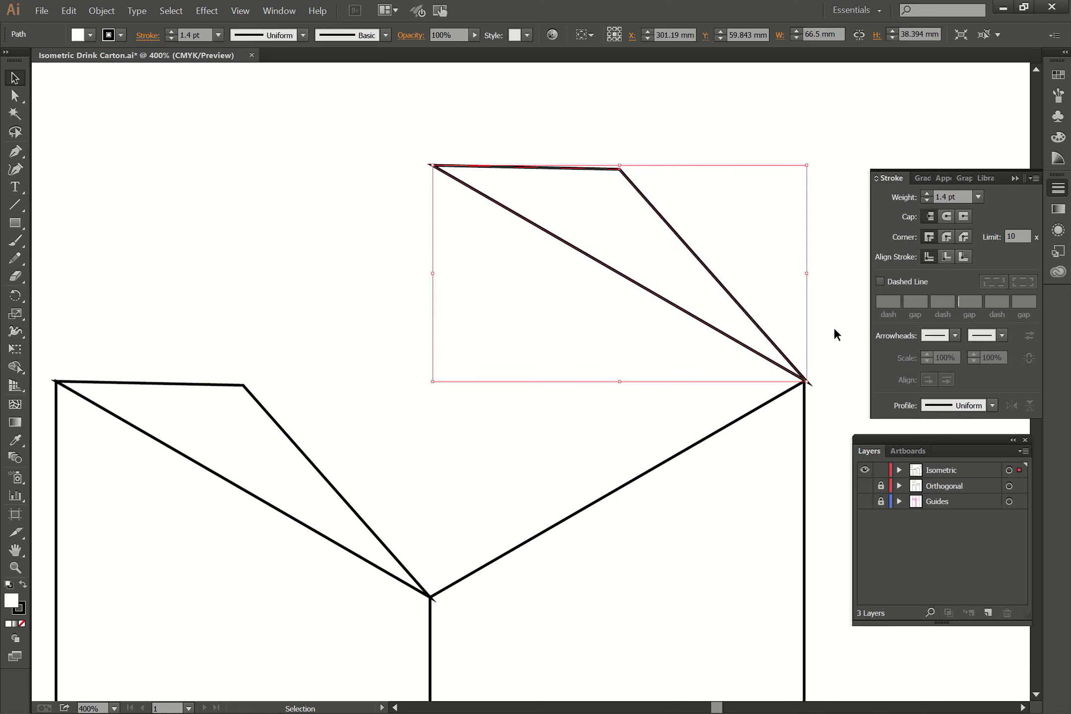
key(ctrl+z)
click(807, 294)
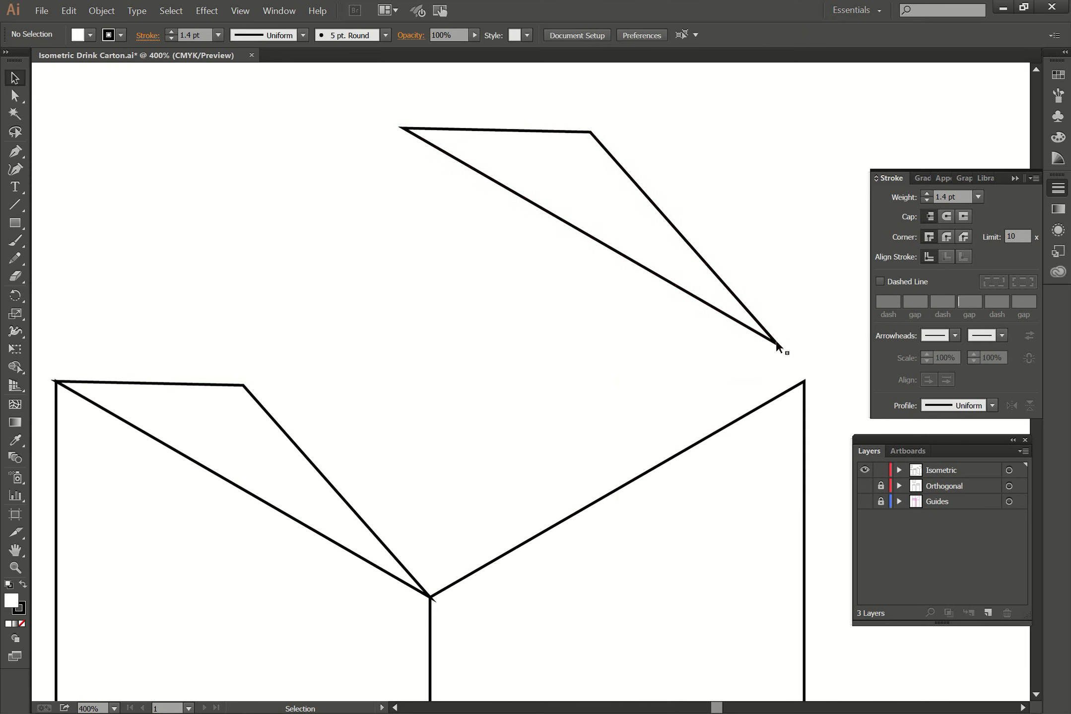
drag(778, 348, 805, 381)
click(824, 344)
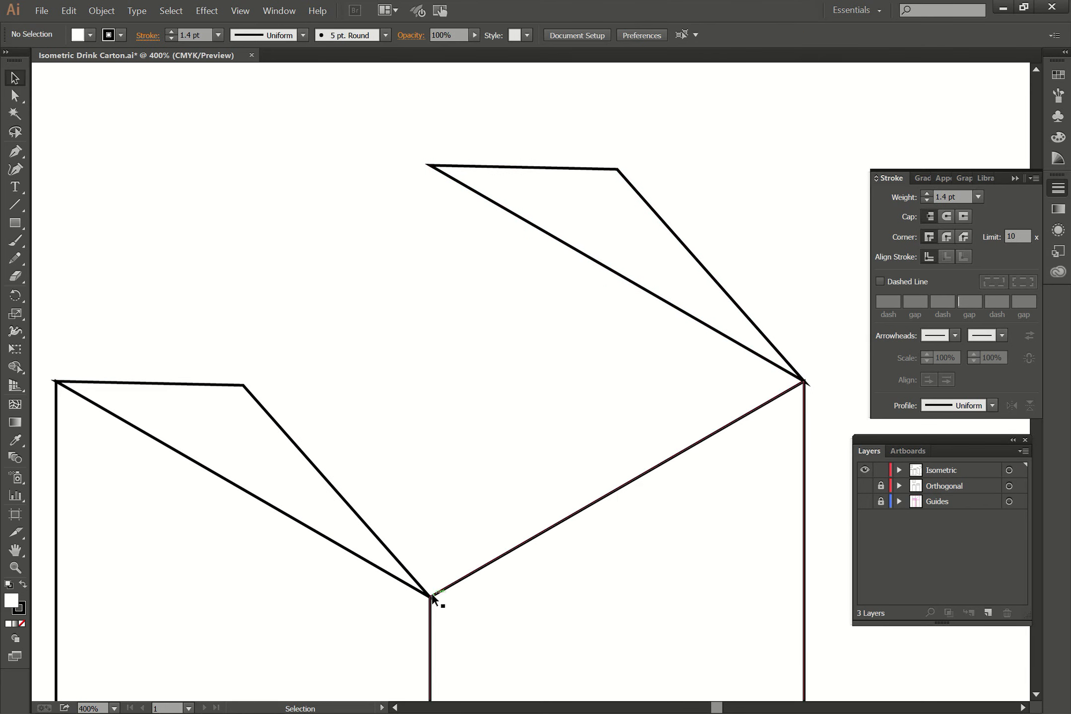
Step: Apply round stroke corners to both body panels and both roof triangles
mouse_move(754, 262)
mouse_down()
mouse_move(337, 647)
mouse_move(50, 646)
mouse_up()
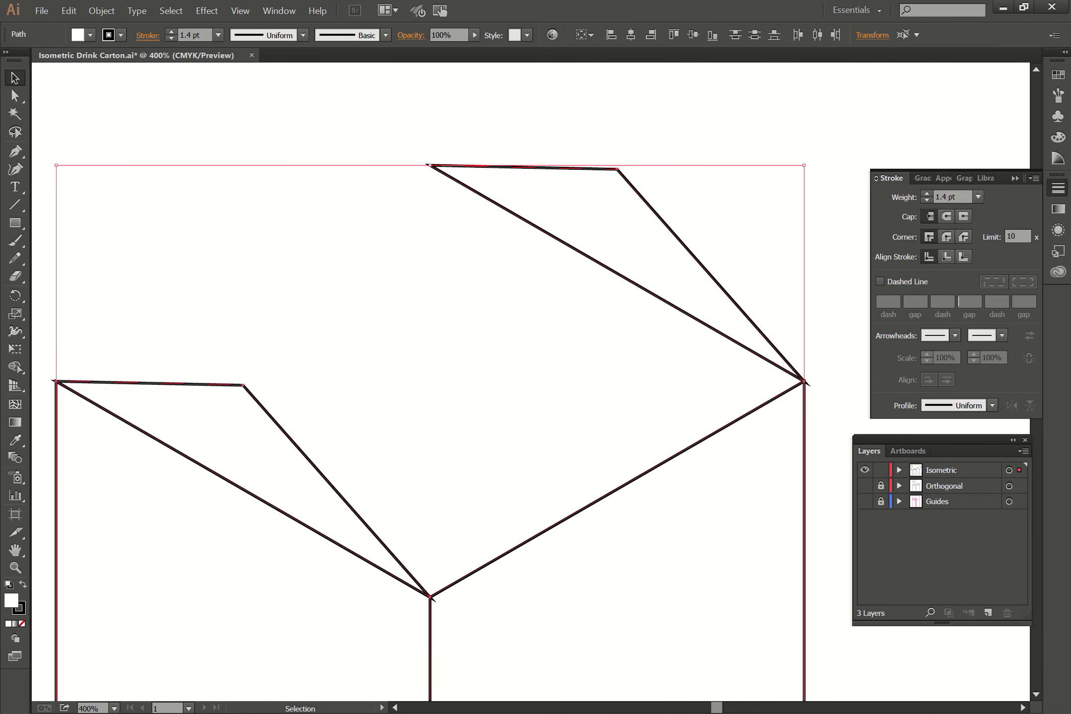
click(893, 179)
click(1058, 188)
click(886, 178)
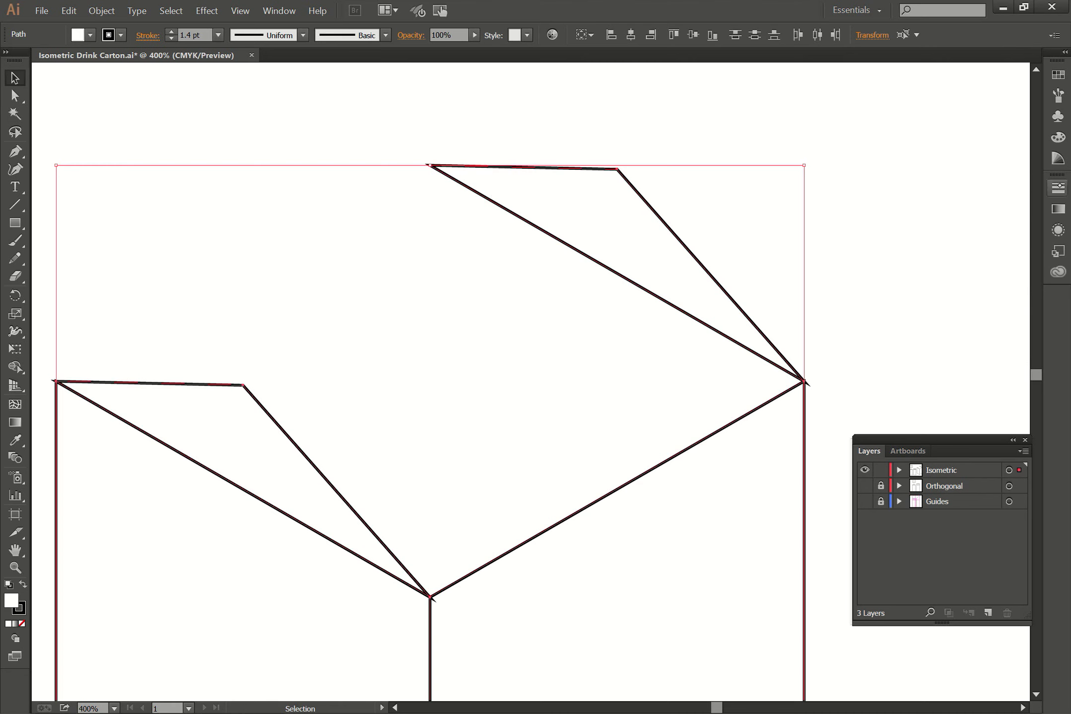
click(1058, 188)
click(875, 179)
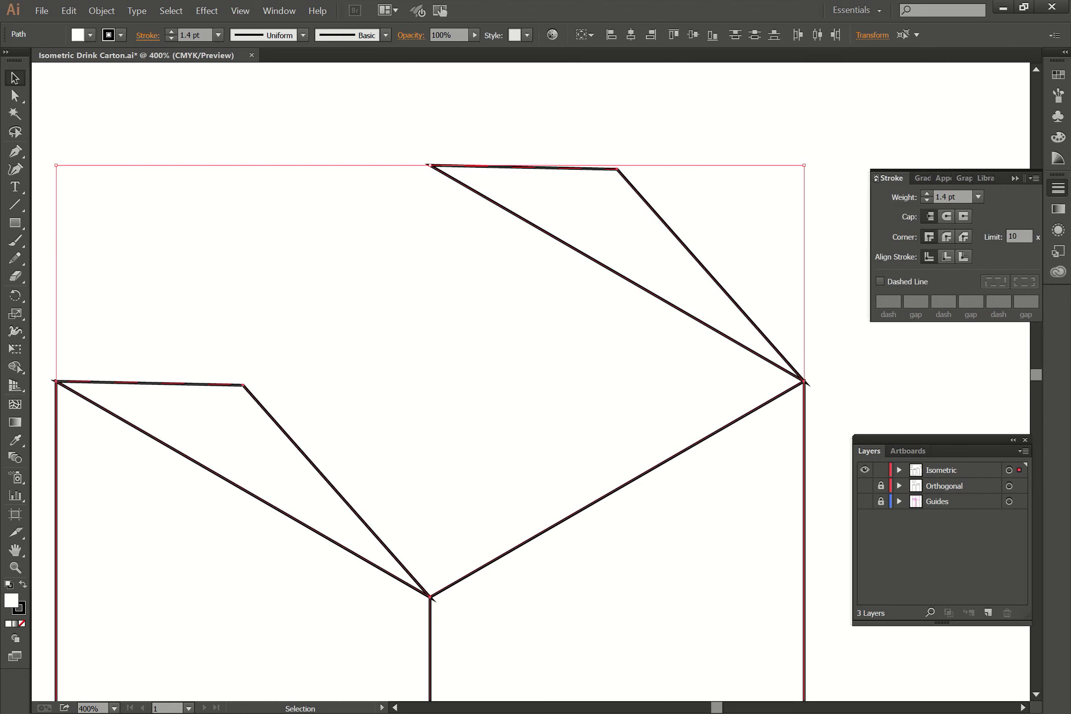
click(876, 178)
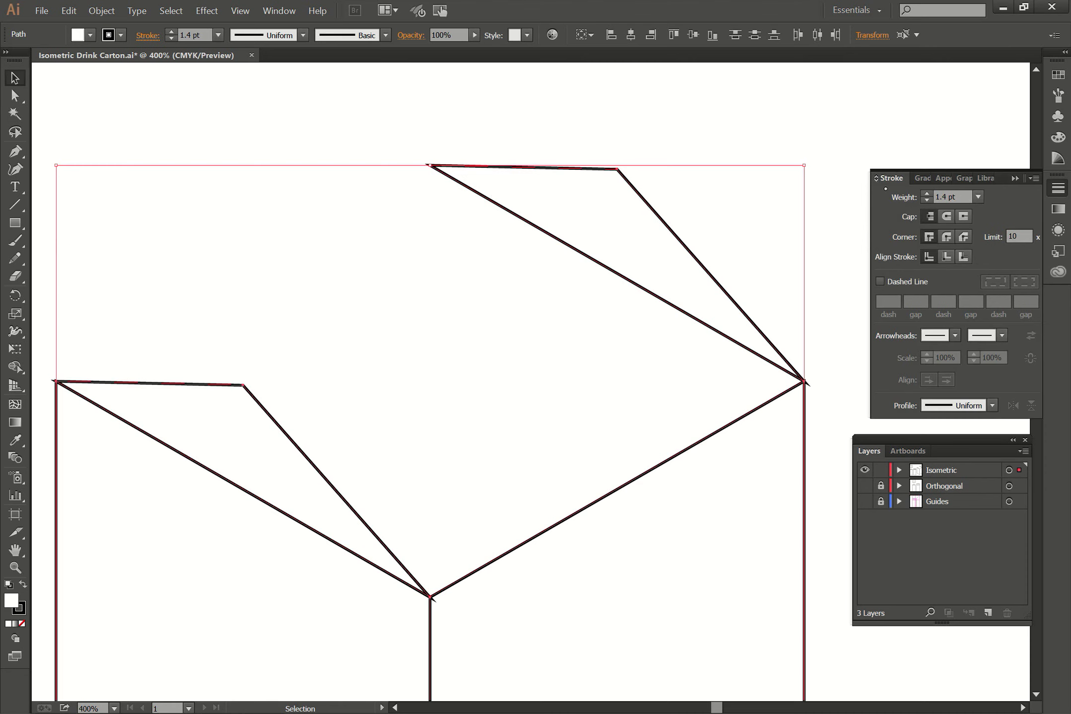
click(948, 237)
key(ctrl+shift+a)
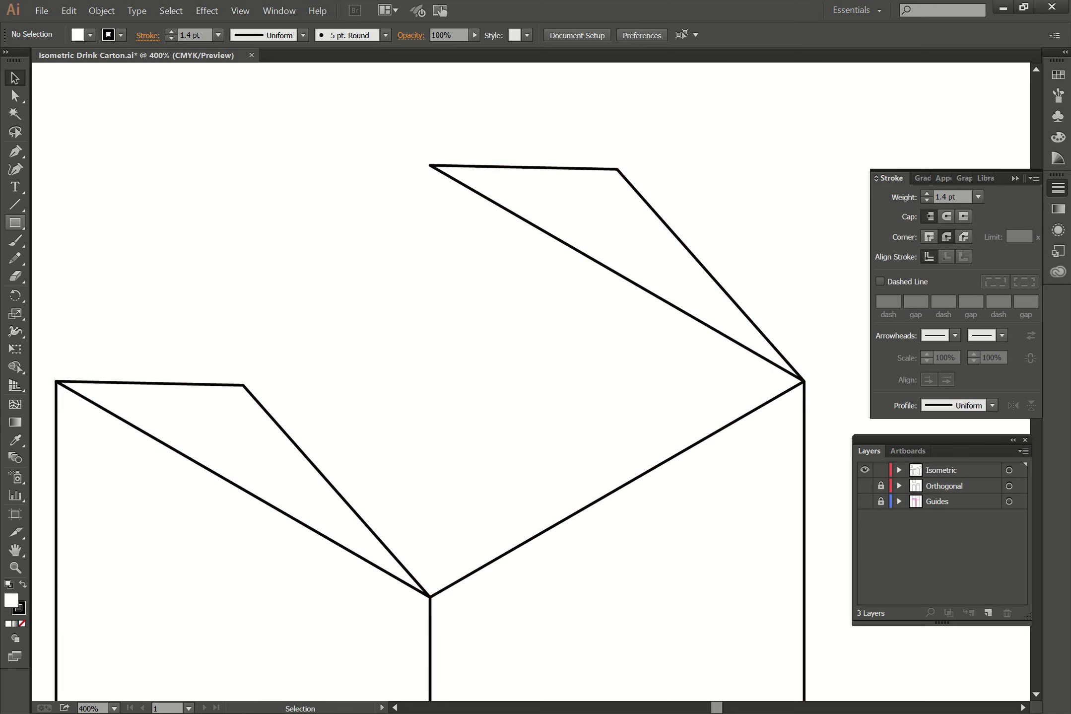
Step: Draw two separate rectangles above the carton body, the smaller one about 21 × 11.5 mm
click(15, 223)
mouse_move(450, 344)
mouse_down()
mouse_move(550, 402)
mouse_move(649, 420)
mouse_up()
drag(174, 217, 293, 282)
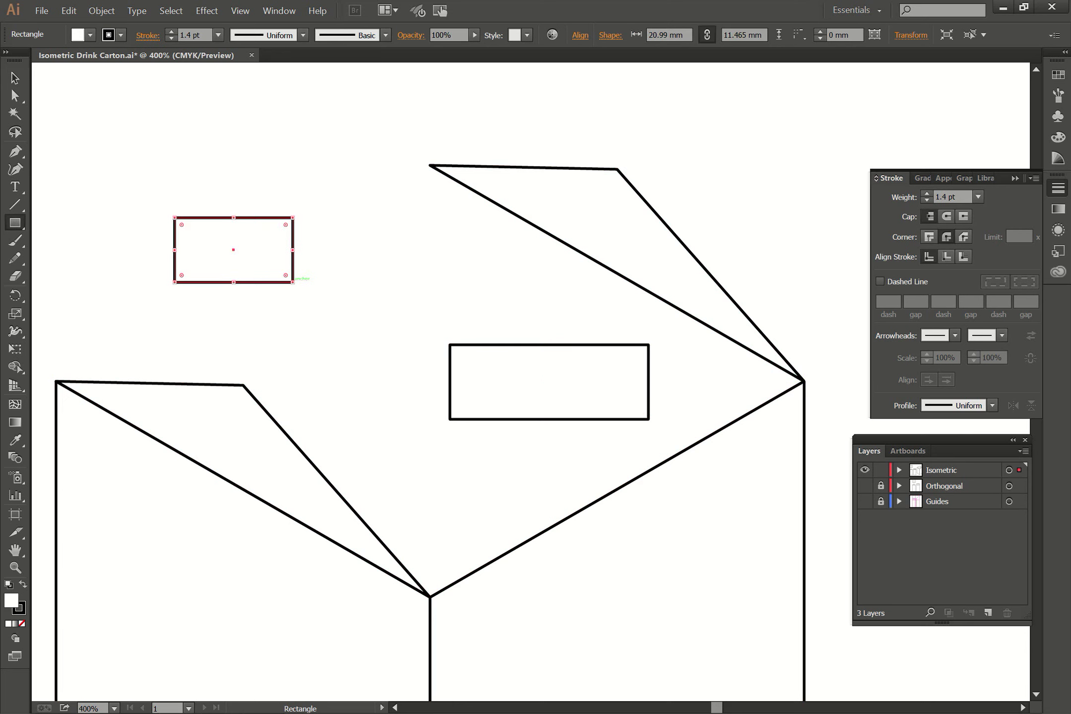
Step: Reshape the larger rectangle into the front roof slope by snapping its corners to both triangle apexes and the right panel's upper edge ends
click(15, 95)
click(472, 269)
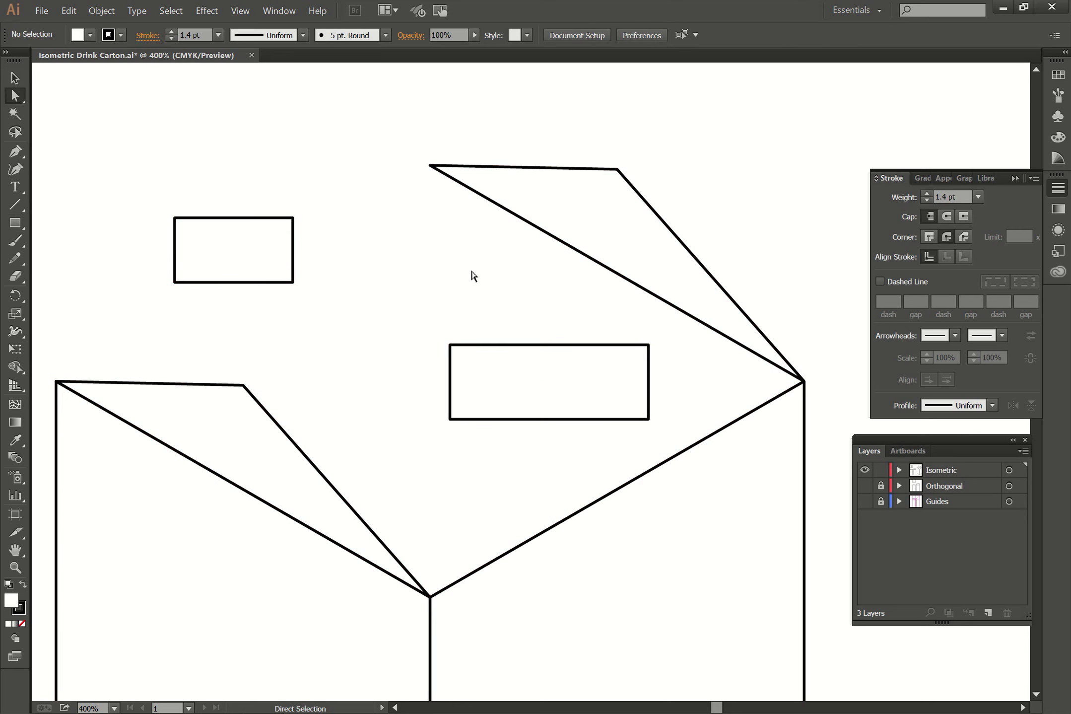
drag(647, 345, 617, 170)
drag(648, 419, 803, 381)
drag(452, 420, 429, 594)
drag(450, 344, 244, 385)
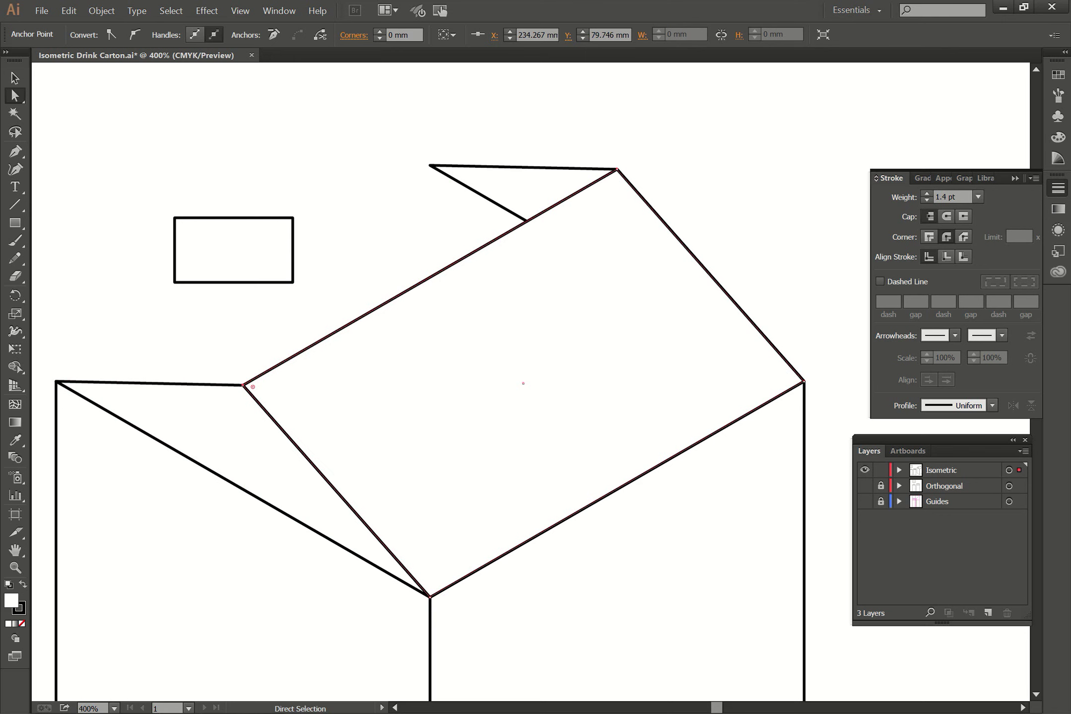
Step: Reshape the small rectangle into the rear roof slope, moving three corners to both triangle apexes and near the left panel's outer upper corner
click(359, 131)
drag(294, 218, 438, 142)
click(392, 121)
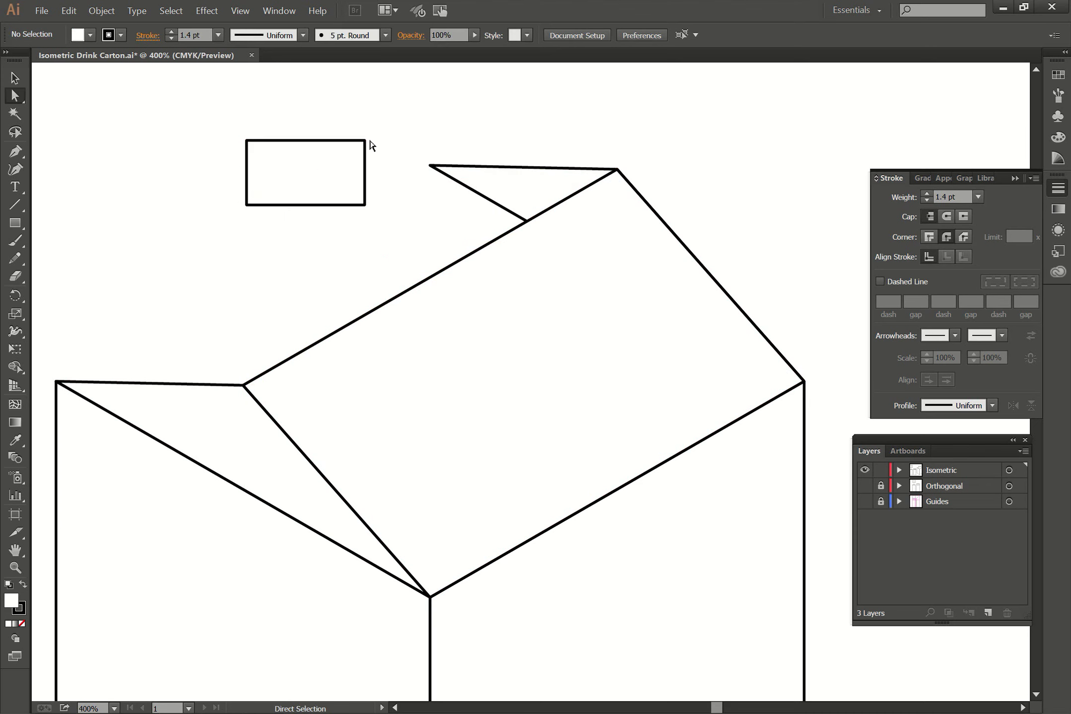
drag(367, 141, 622, 172)
drag(369, 207, 243, 385)
drag(247, 206, 56, 373)
drag(632, 239, 645, 244)
click(501, 169)
click(501, 167)
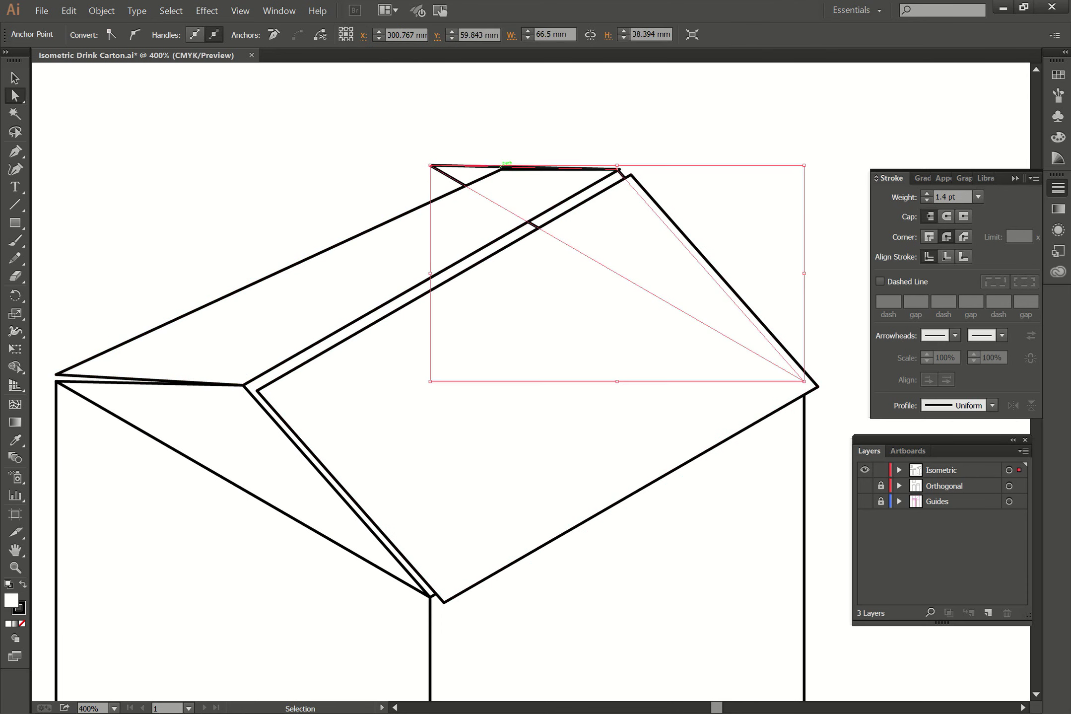
key(ctrl+z)
Step: Snap the rear roof slope's two outer corners to the back triangle's far corner and the left body panel's outer upper corner
click(538, 115)
drag(502, 170, 431, 170)
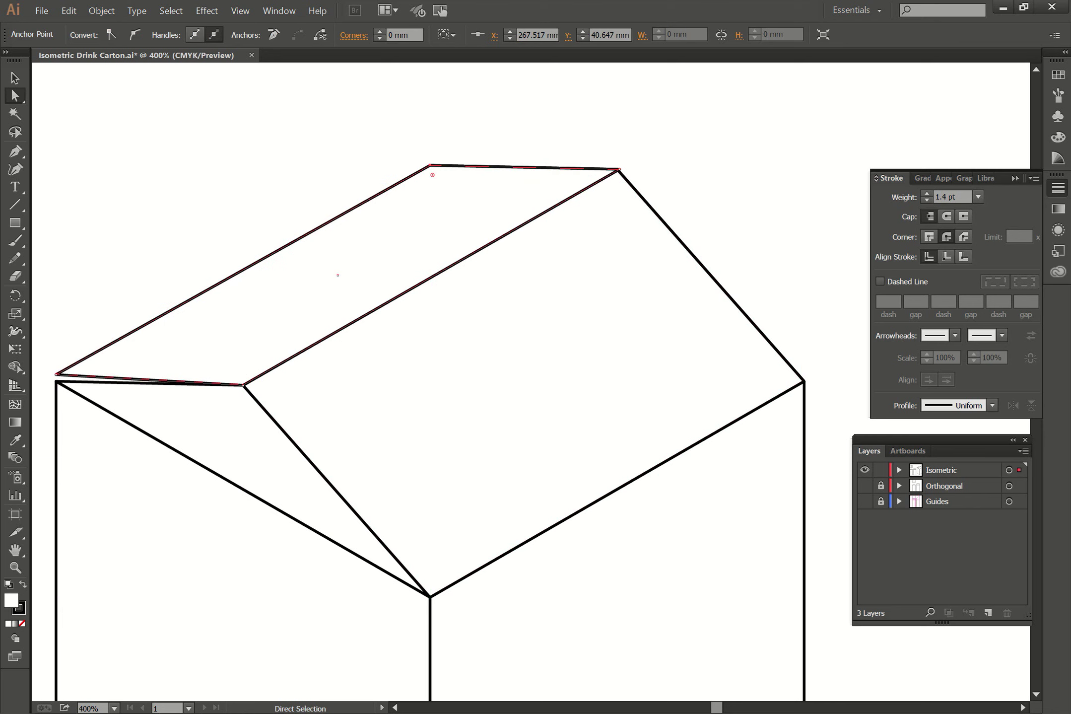
drag(53, 373, 87, 320)
key(ctrl+z)
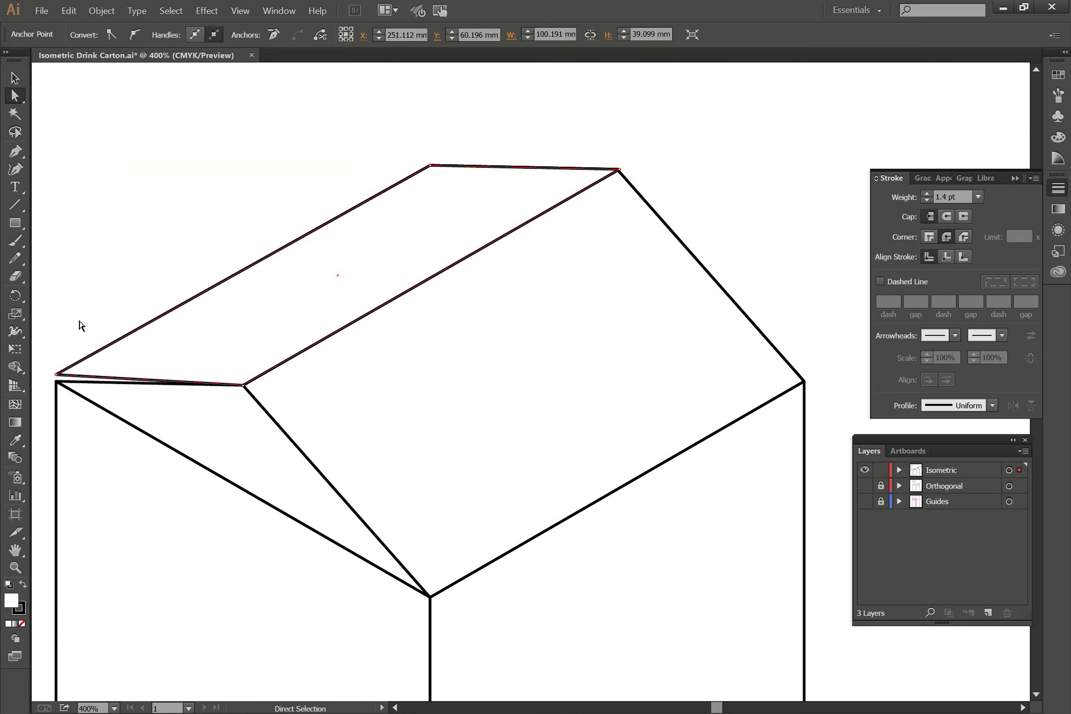
mouse_move(55, 374)
mouse_down()
mouse_move(105, 304)
mouse_move(56, 379)
mouse_up()
click(100, 289)
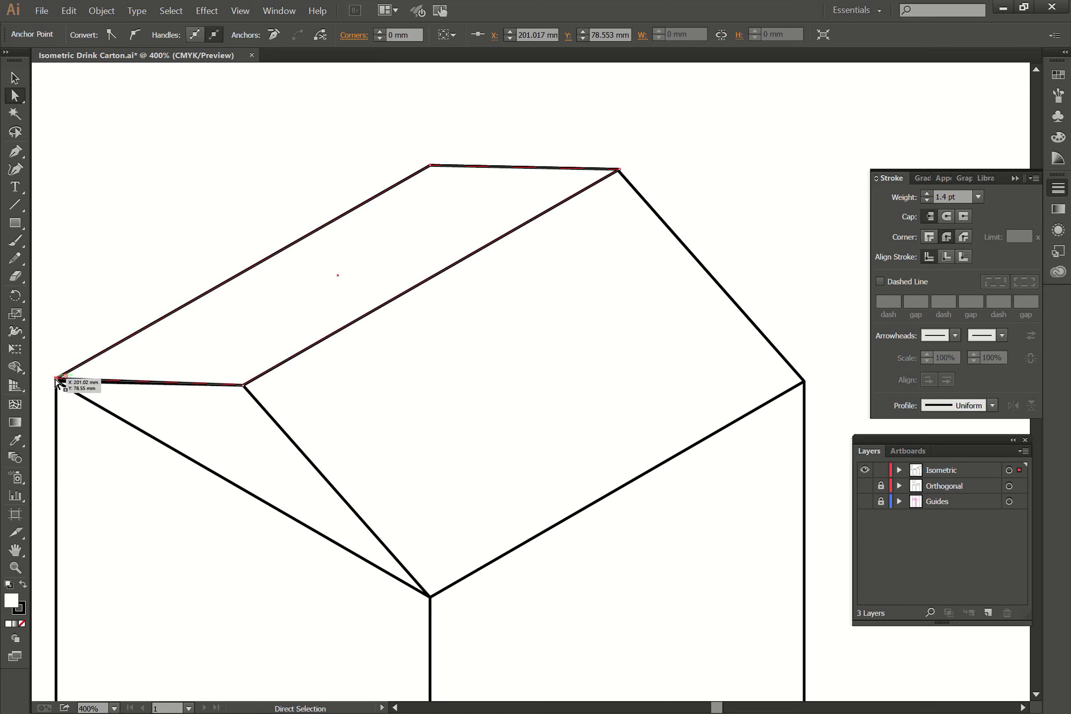
mouse_move(55, 379)
mouse_down()
mouse_move(75, 300)
mouse_move(55, 381)
mouse_up()
click(75, 274)
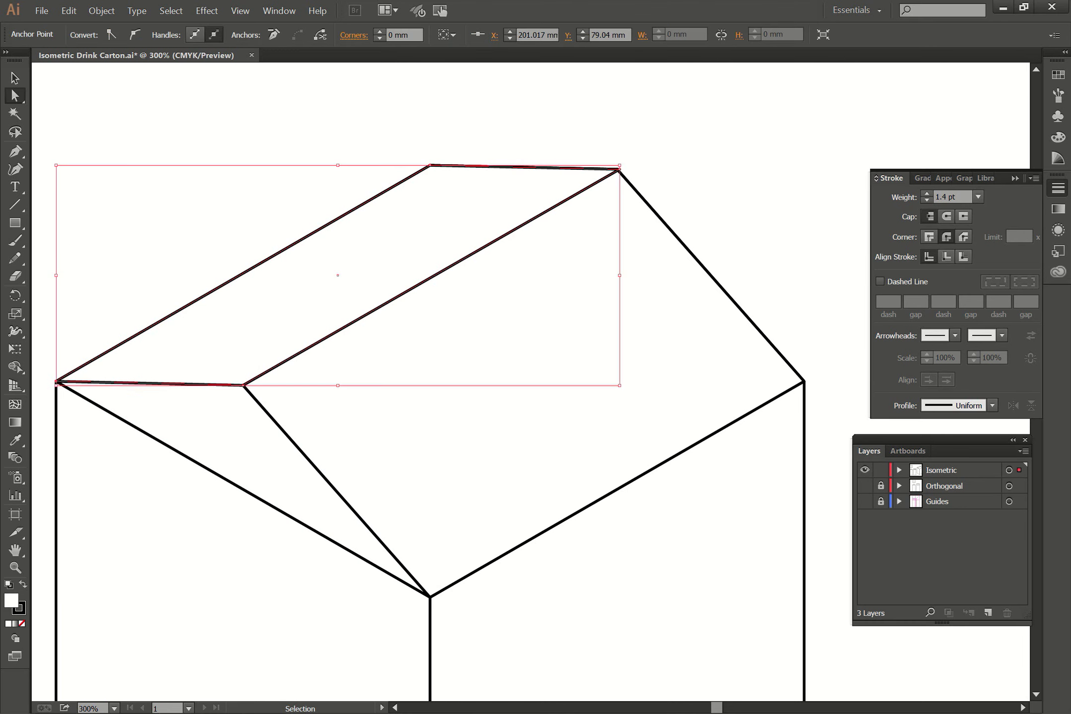
Step: Copy the side view's topmost strip and the front view's narrow vertical fin into the empty space beside the isometric carton
key(ctrl+minus)
key(space)
mouse_move(309, 581)
mouse_down()
mouse_move(495, 552)
mouse_move(780, 418)
mouse_up()
drag(500, 540, 698, 397)
mouse_move(532, 467)
mouse_down()
mouse_move(552, 611)
mouse_move(572, 638)
mouse_up()
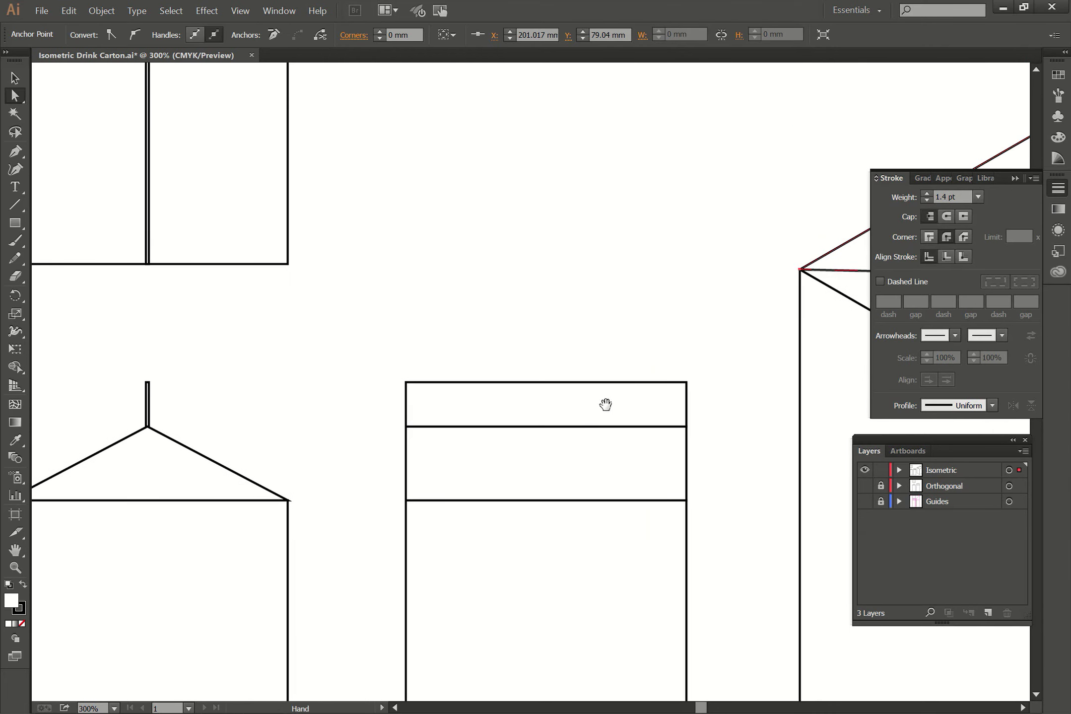
drag(579, 407, 739, 171)
drag(148, 404, 683, 243)
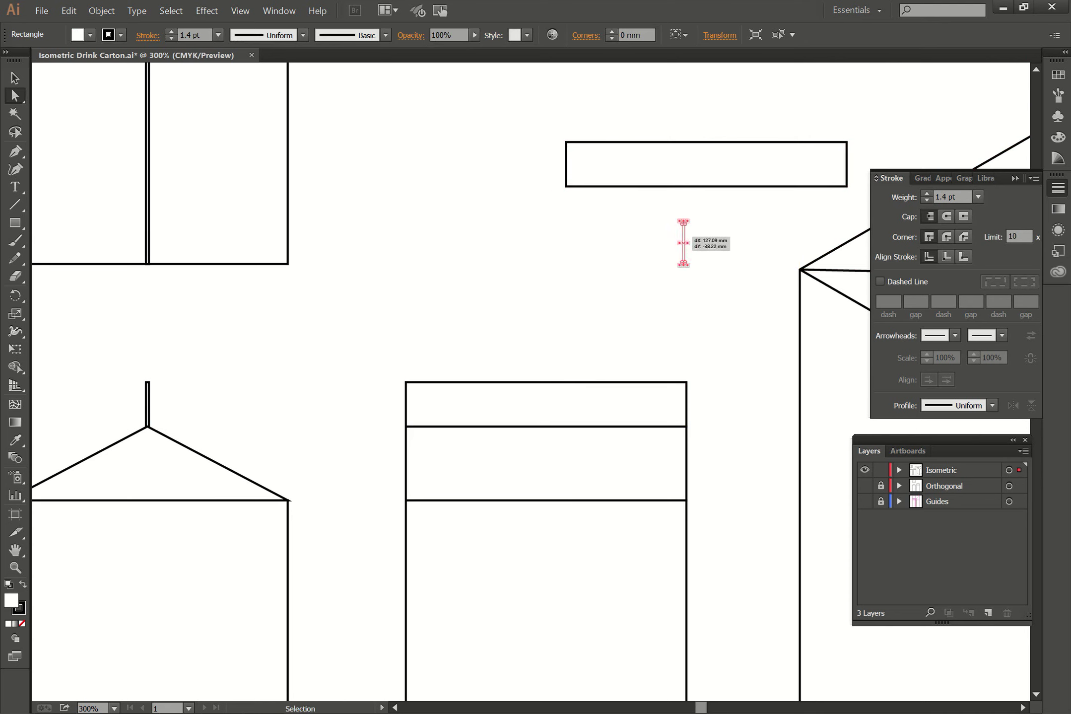
Step: Move the wide strip above the isometric roof and shear it by -30° along the vertical axis
drag(765, 387, 394, 654)
drag(690, 535, 645, 562)
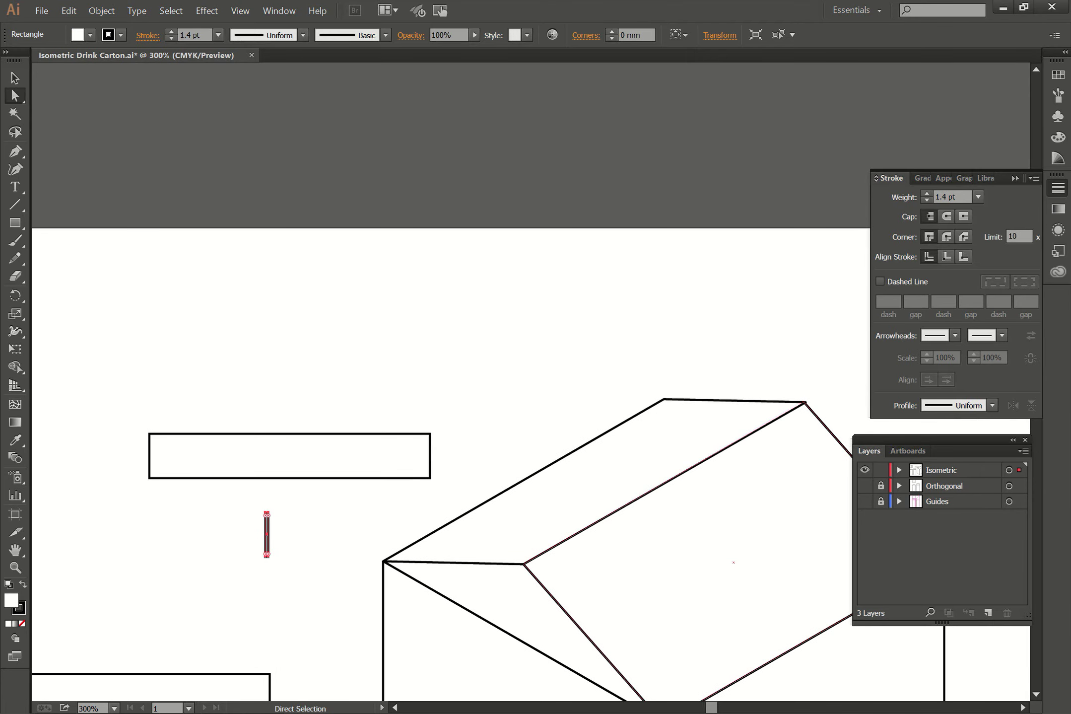
drag(278, 457, 615, 349)
right_click(614, 349)
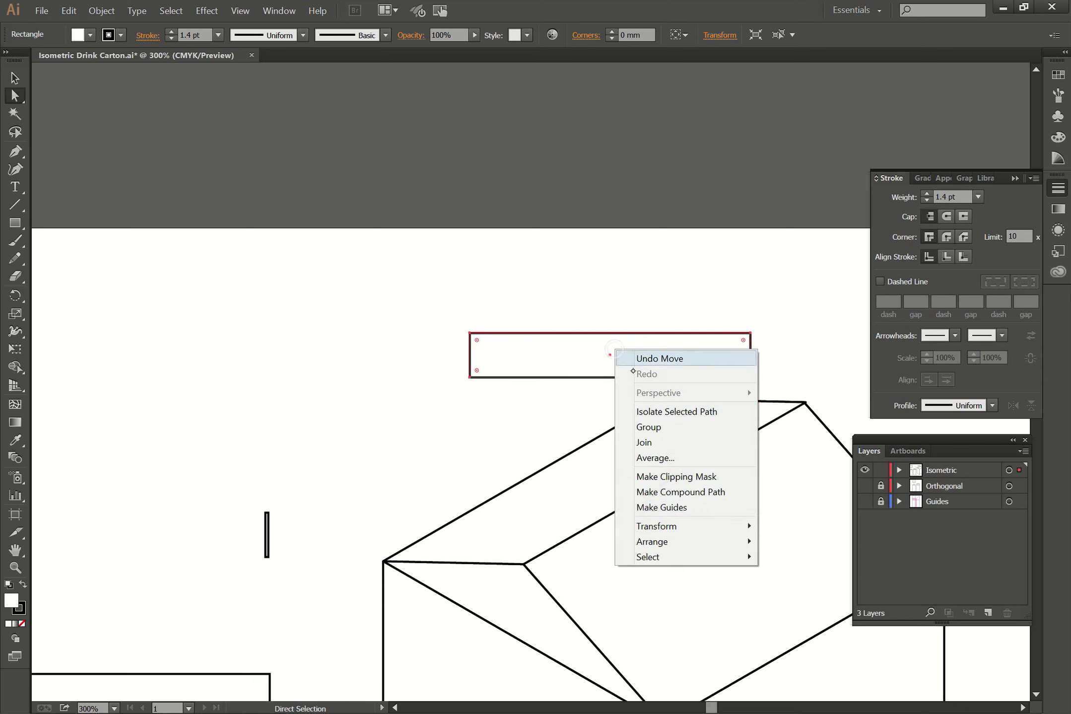
mouse_move(682, 526)
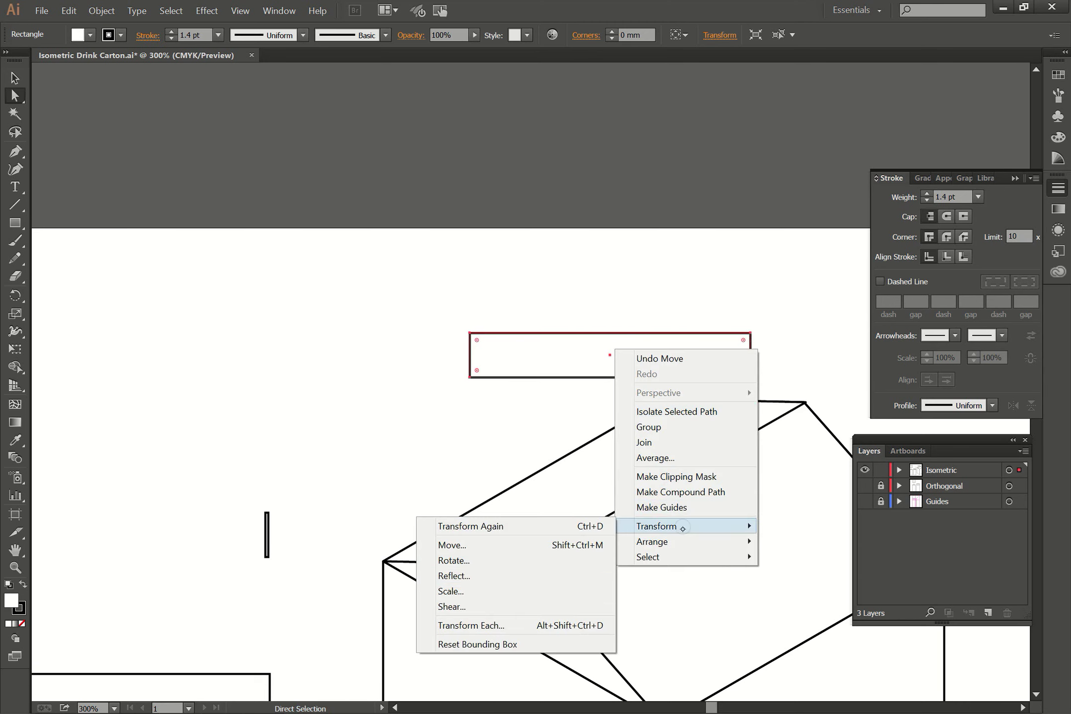
click(492, 606)
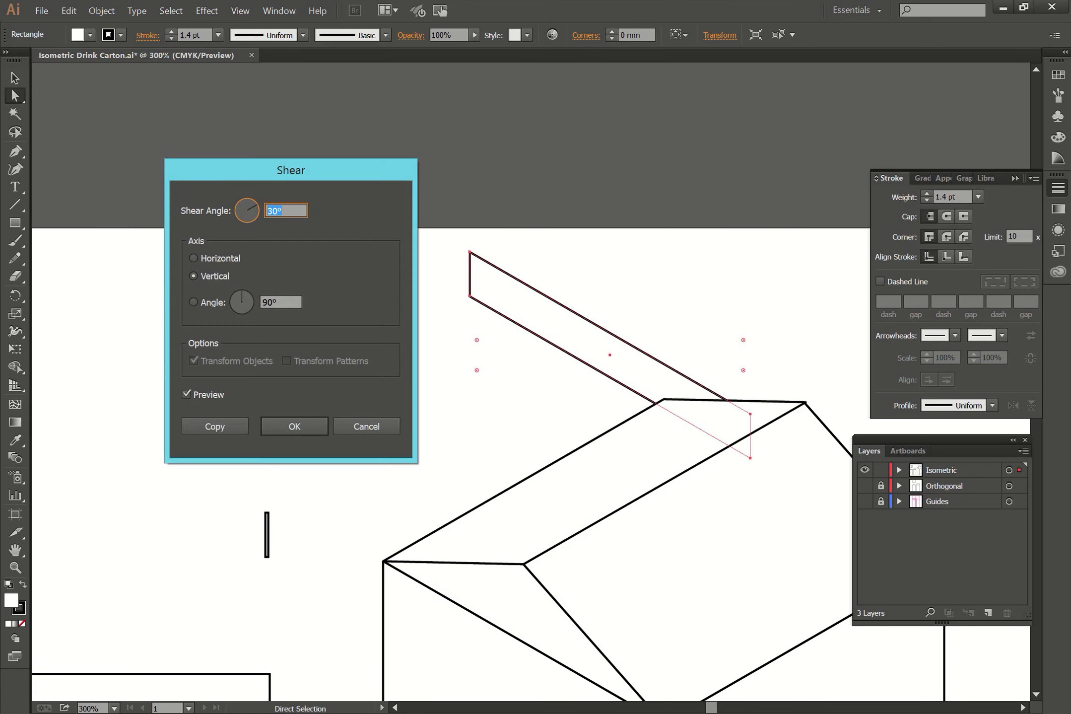
key(Return)
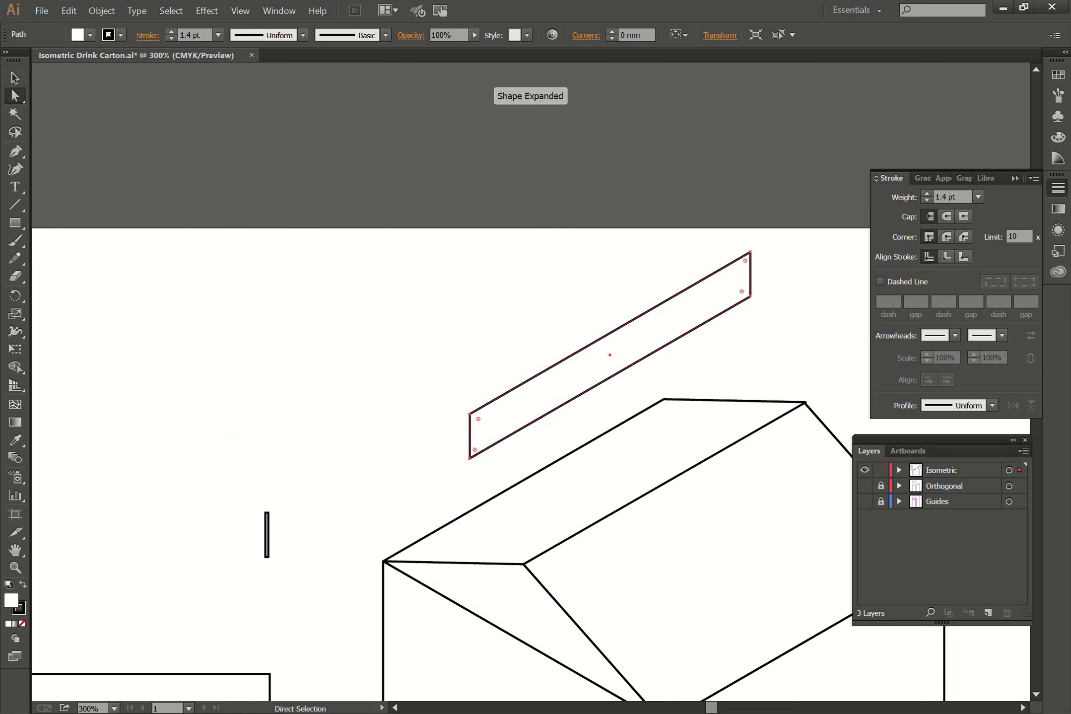
Step: Shear the narrow vertical fin copy by 30° along the vertical axis
drag(236, 500, 298, 573)
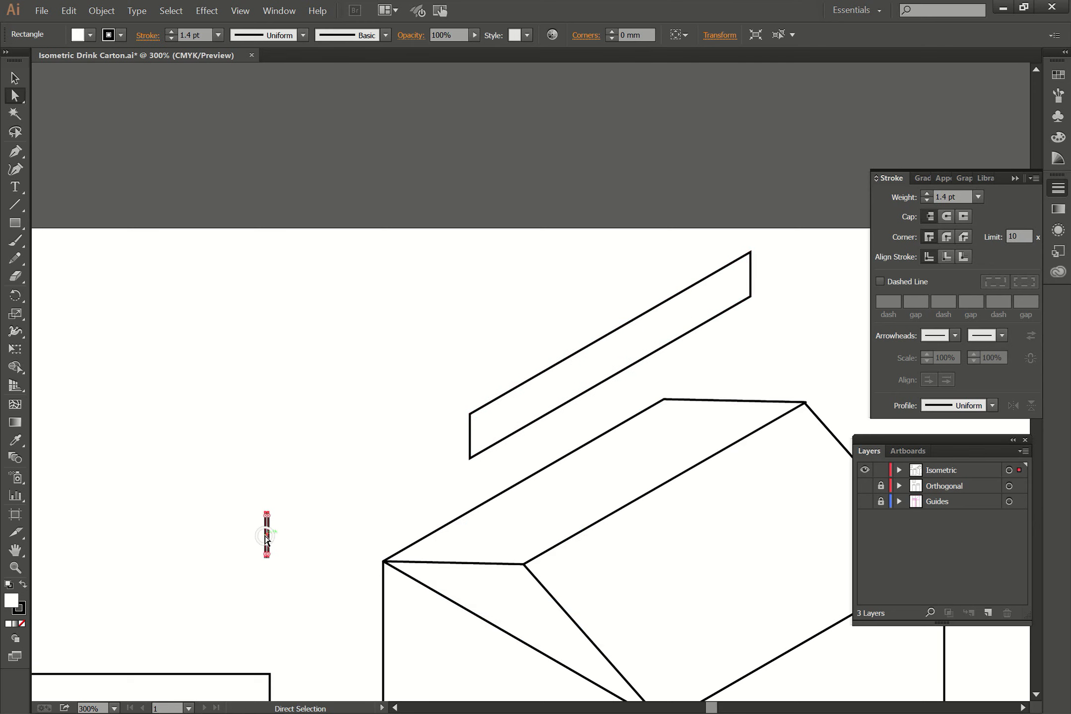
right_click(267, 537)
mouse_move(347, 498)
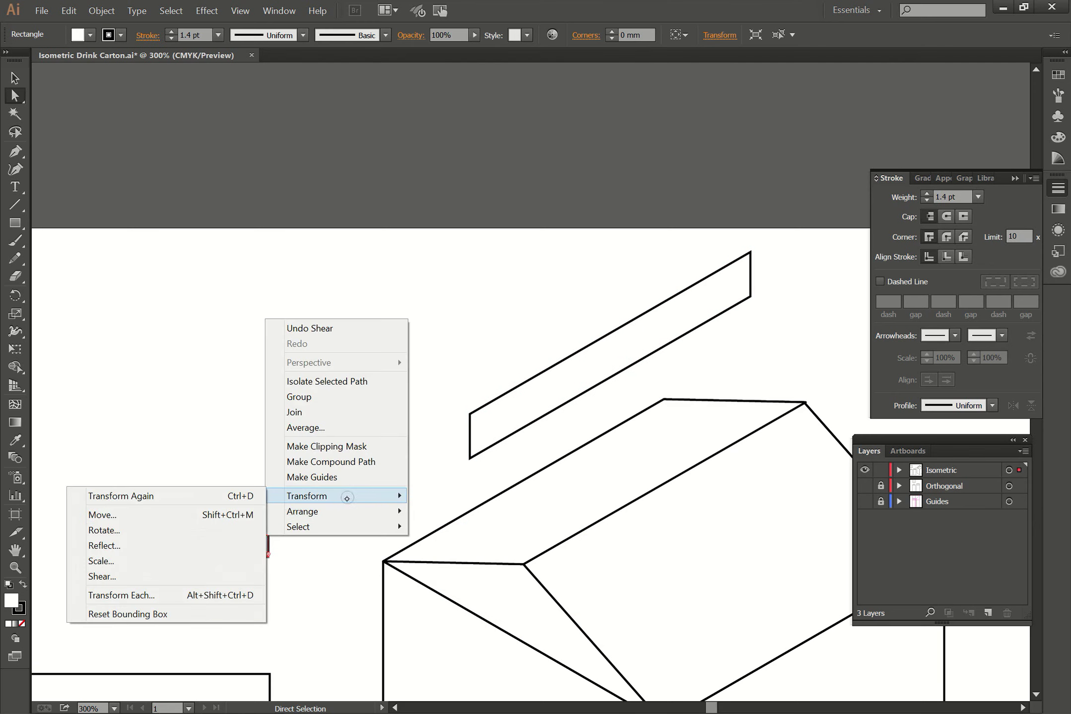
click(166, 576)
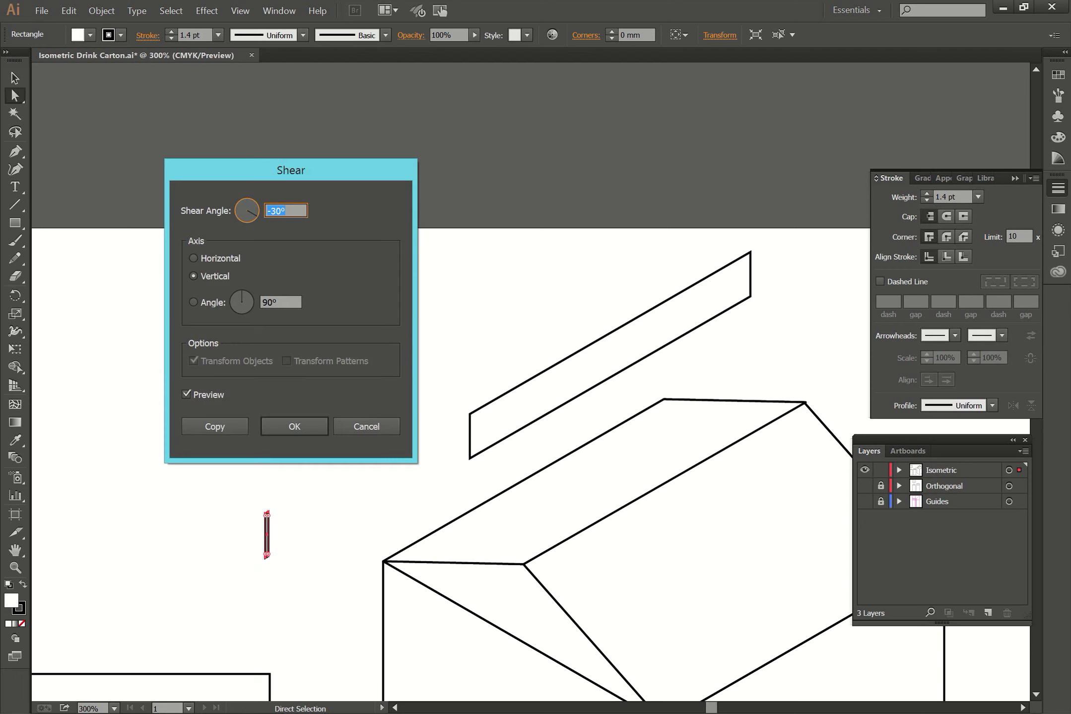
text(30)
key(Return)
Step: Snap the sheared narrow fin's base onto the near end of the roof ridge and bring it to the front
click(15, 79)
click(318, 415)
drag(267, 558, 525, 565)
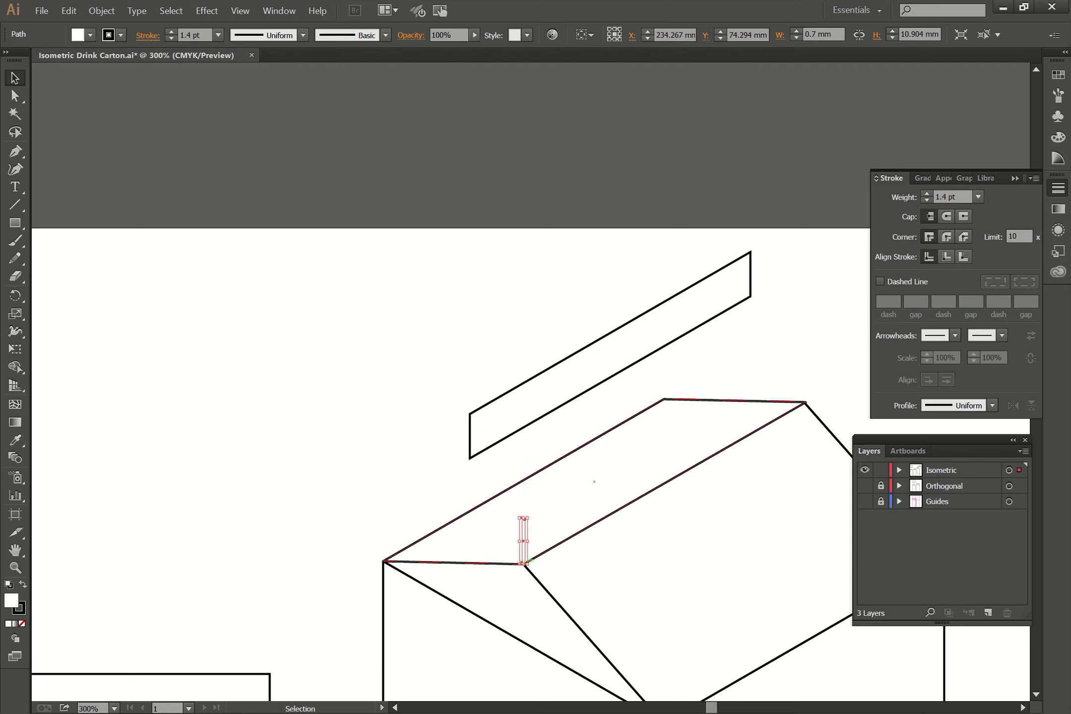
right_click(522, 532)
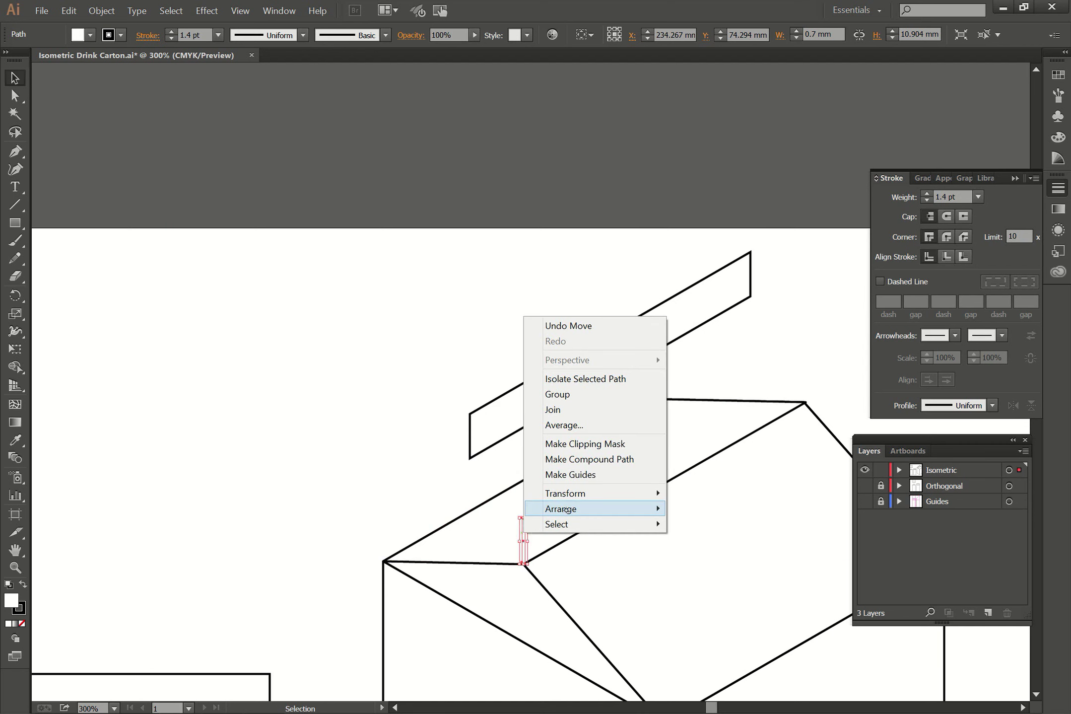
mouse_move(566, 510)
click(482, 506)
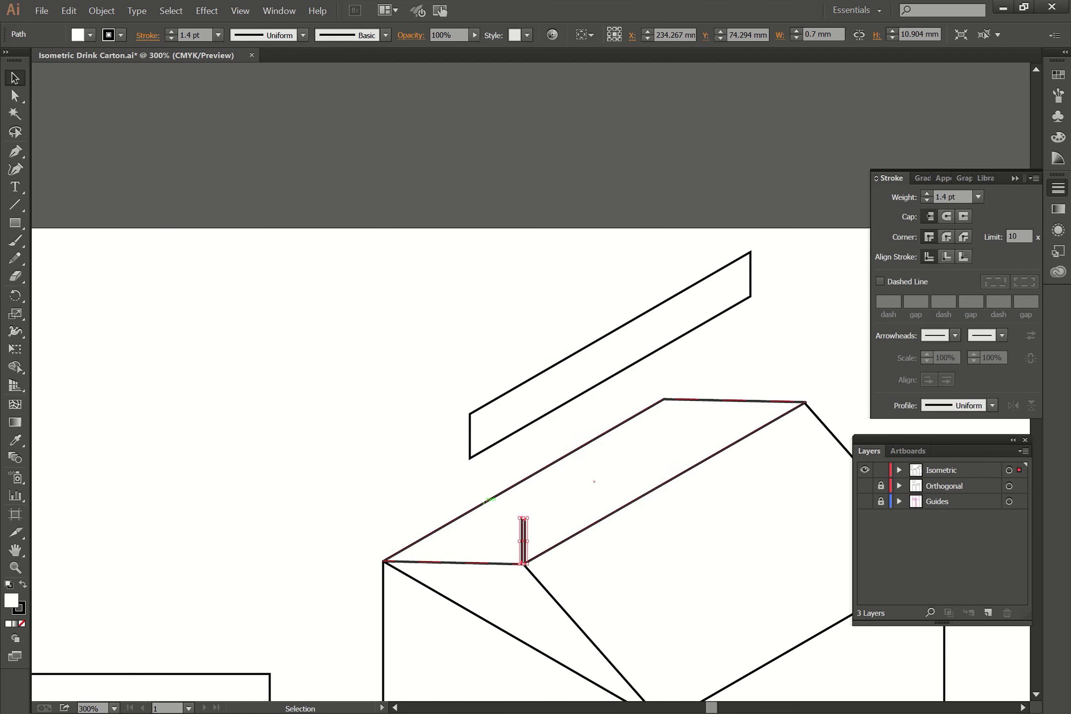
click(472, 342)
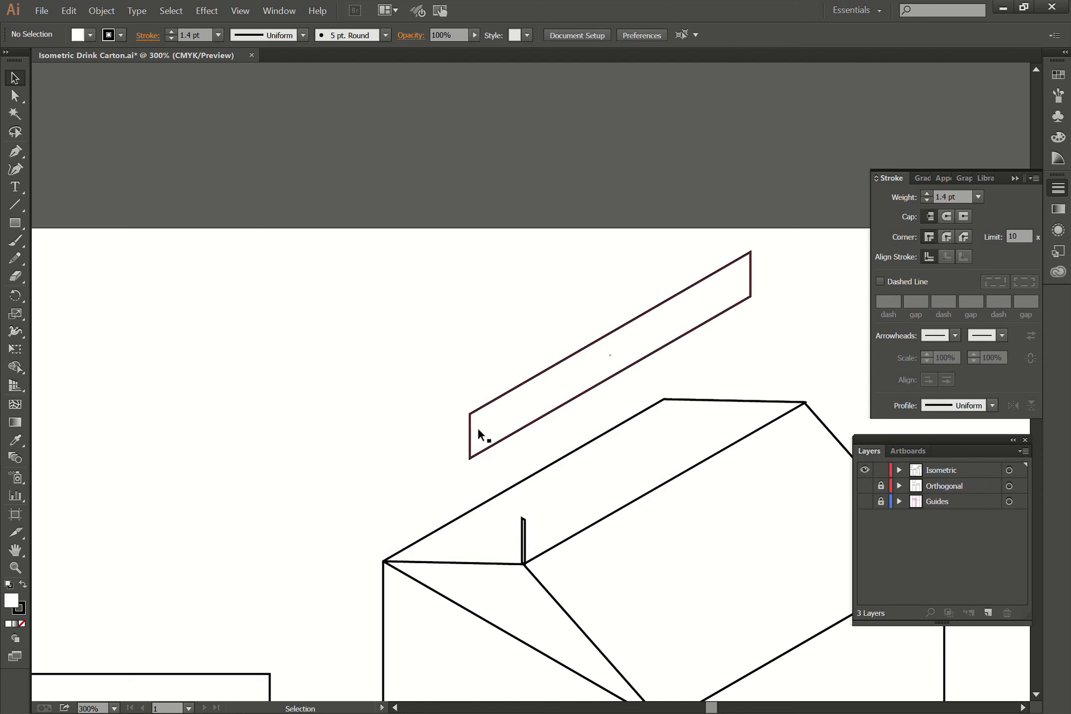
Step: Snap the sheared wide strip's near upper corner to the narrow fin's inner top corner and bring the strip to the front
drag(470, 414, 524, 517)
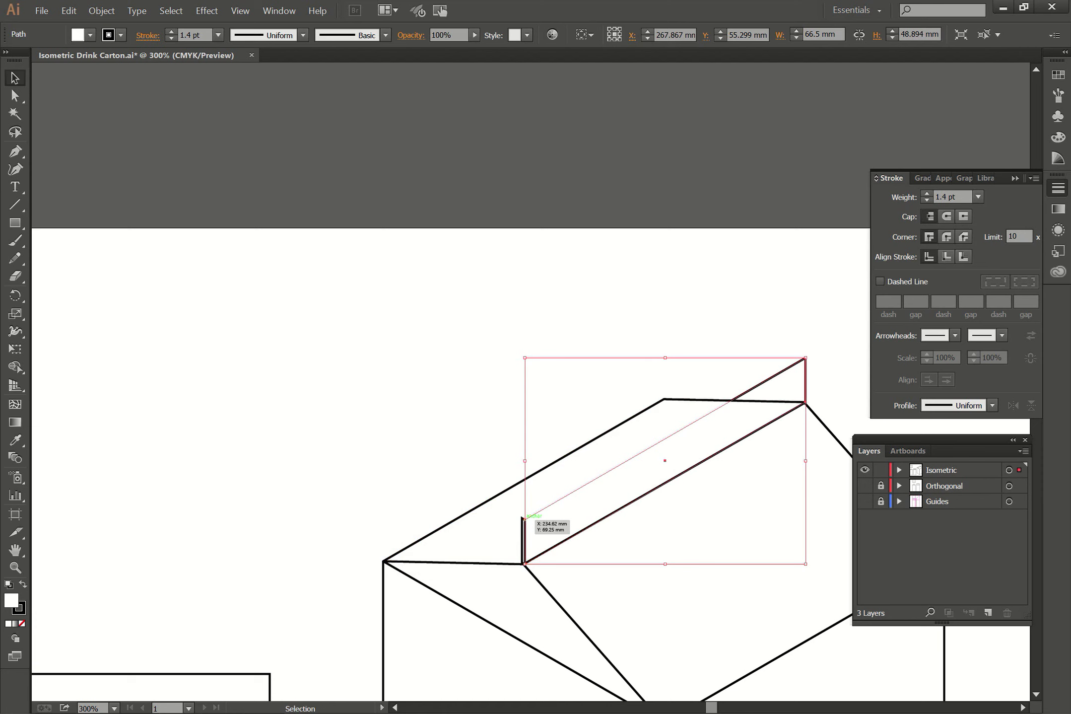
right_click(787, 384)
mouse_move(835, 576)
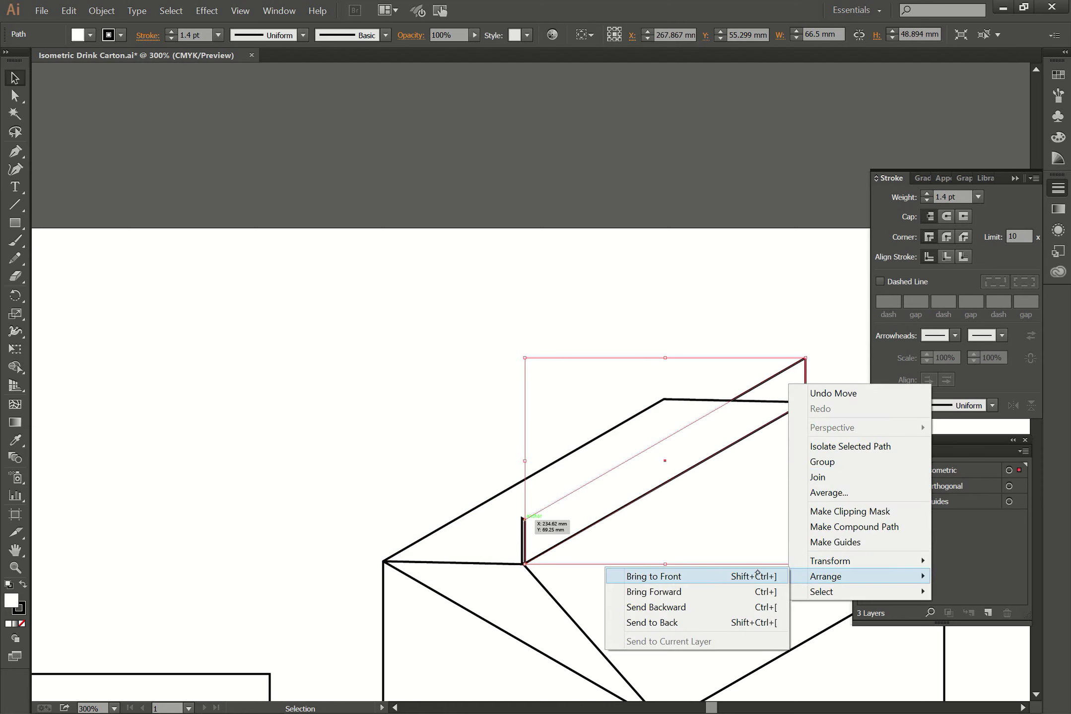
click(706, 579)
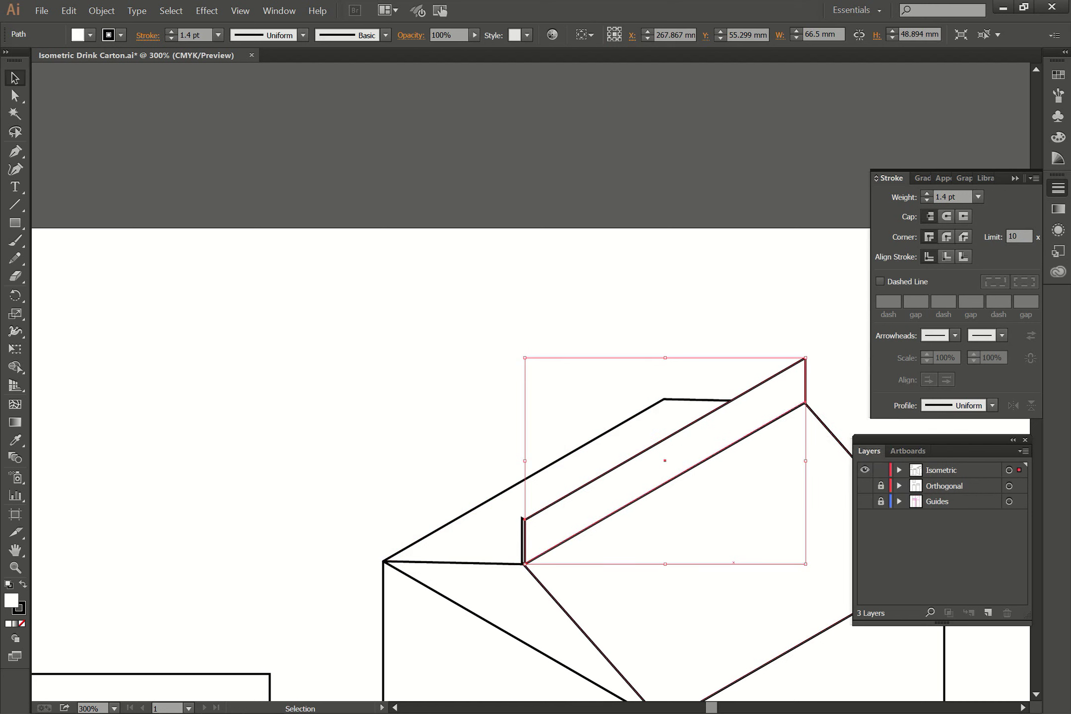
Step: Duplicate the sheared wide strip into the empty space directly above the roof ridge
drag(765, 384, 755, 267)
key(ctrl+shift+a)
drag(517, 444, 525, 517)
drag(708, 385, 703, 334)
key(ctrl+plus)
drag(732, 504, 589, 532)
click(318, 396)
click(494, 529)
drag(373, 522, 377, 591)
drag(548, 458, 535, 349)
click(323, 470)
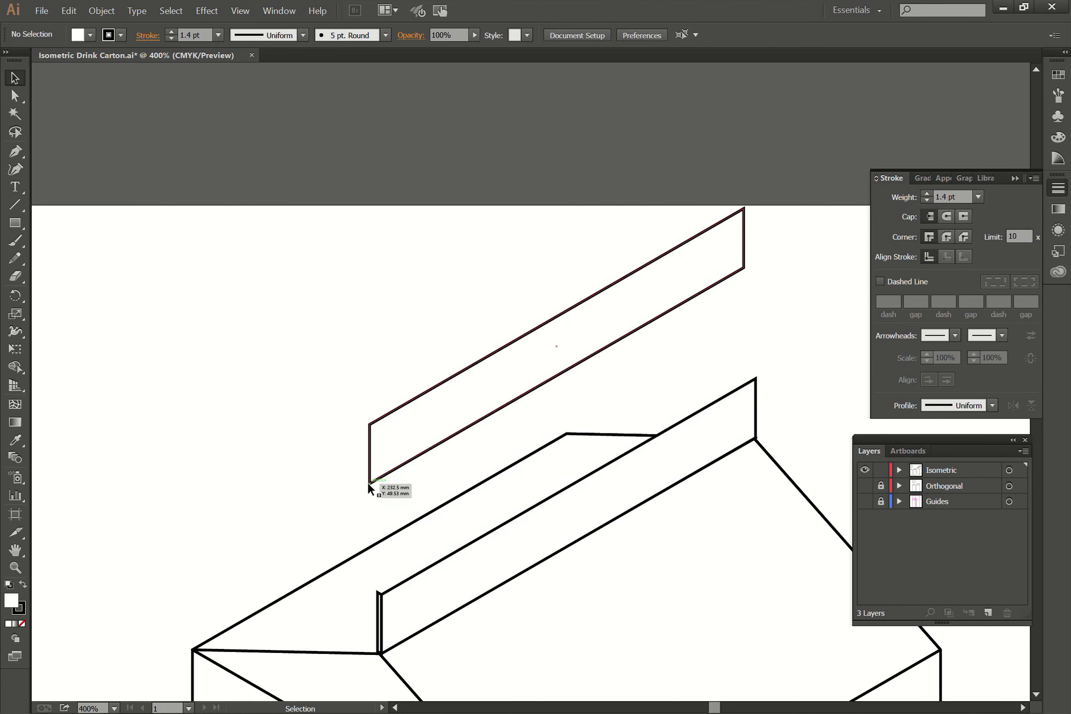
Step: Set the duplicate strip's lower edge on the upper edge of the ridge strip, nudging it down to align
drag(371, 483, 381, 592)
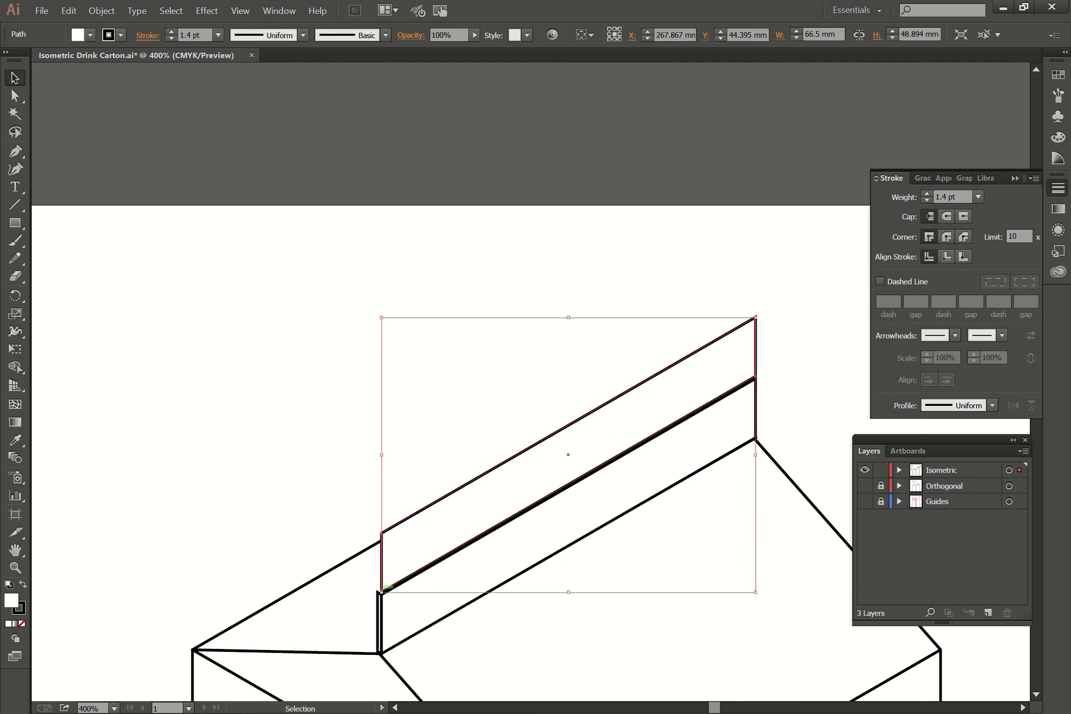
key(Down)
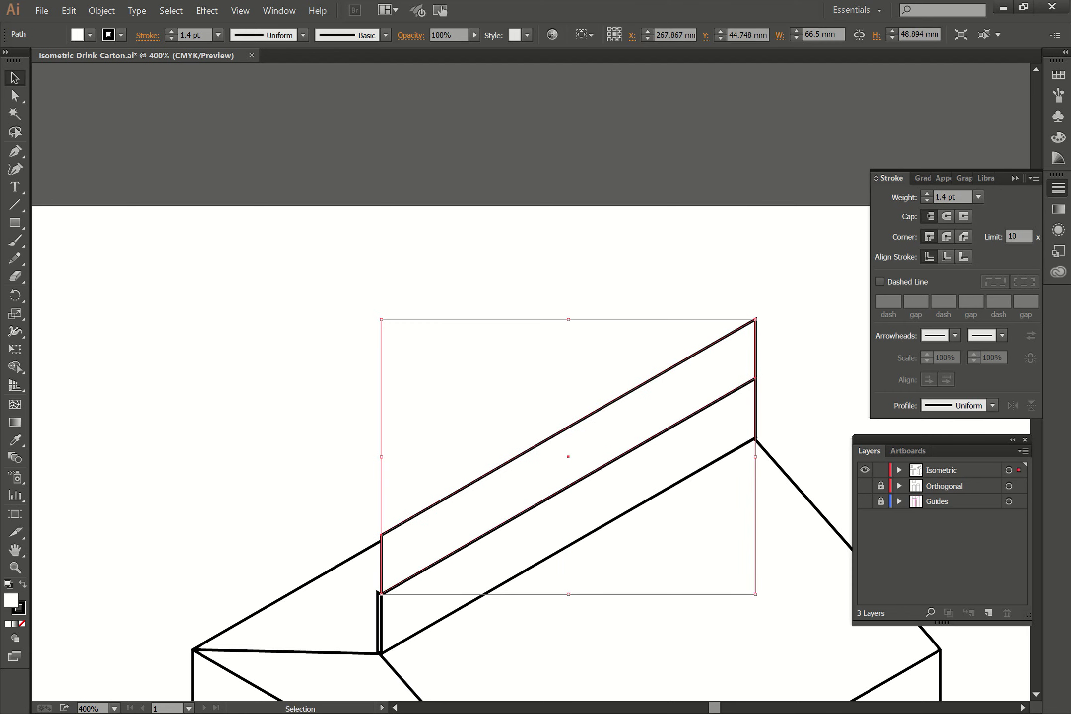
click(615, 260)
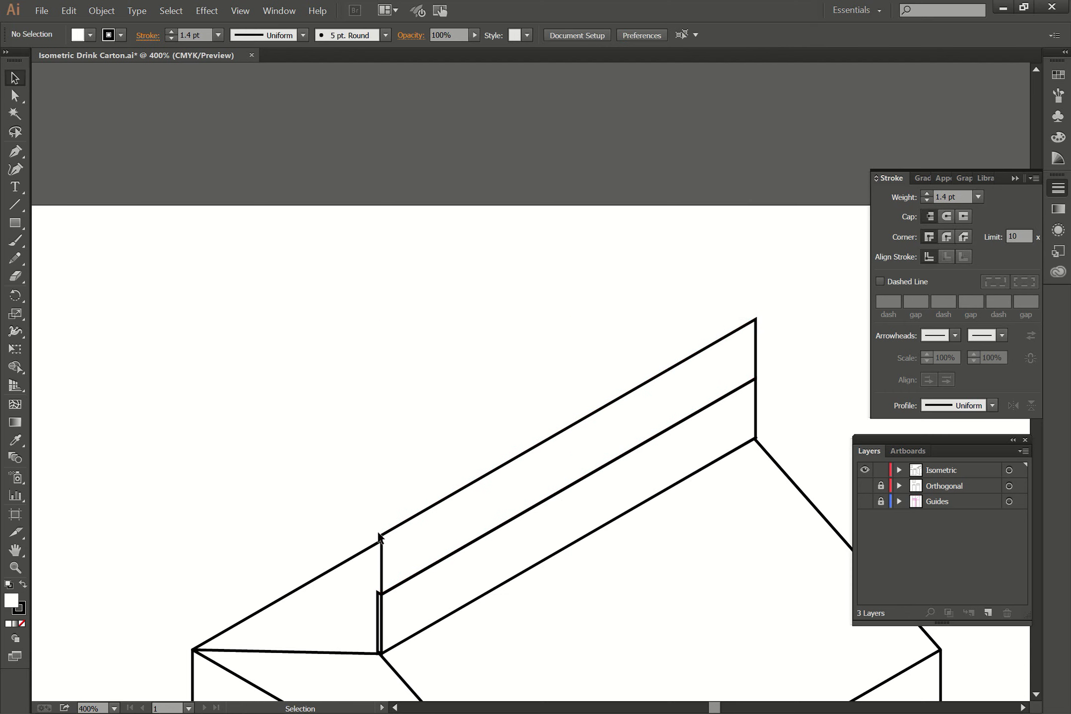
drag(590, 417, 567, 440)
key(ctrl+z)
click(571, 367)
key(ctrl+z)
Step: Move the duplicate strip's two upper corners down together to the narrow fin's outer top corner, forming the fin's thin top face
key(a)
click(369, 434)
click(378, 537)
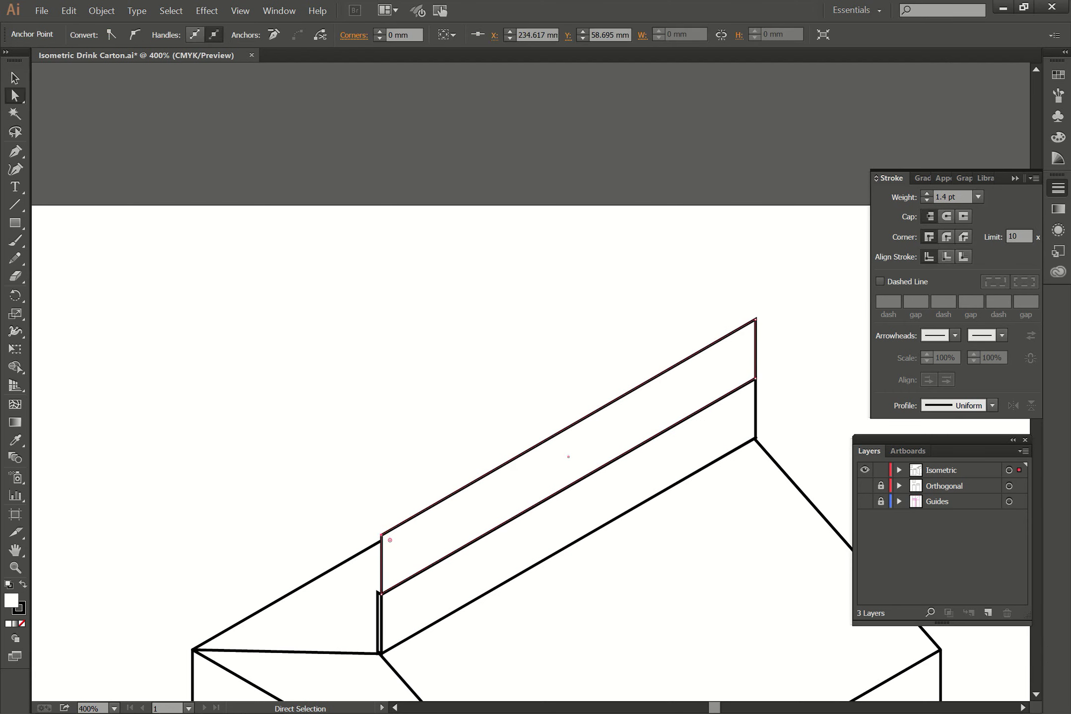
shift+click(754, 320)
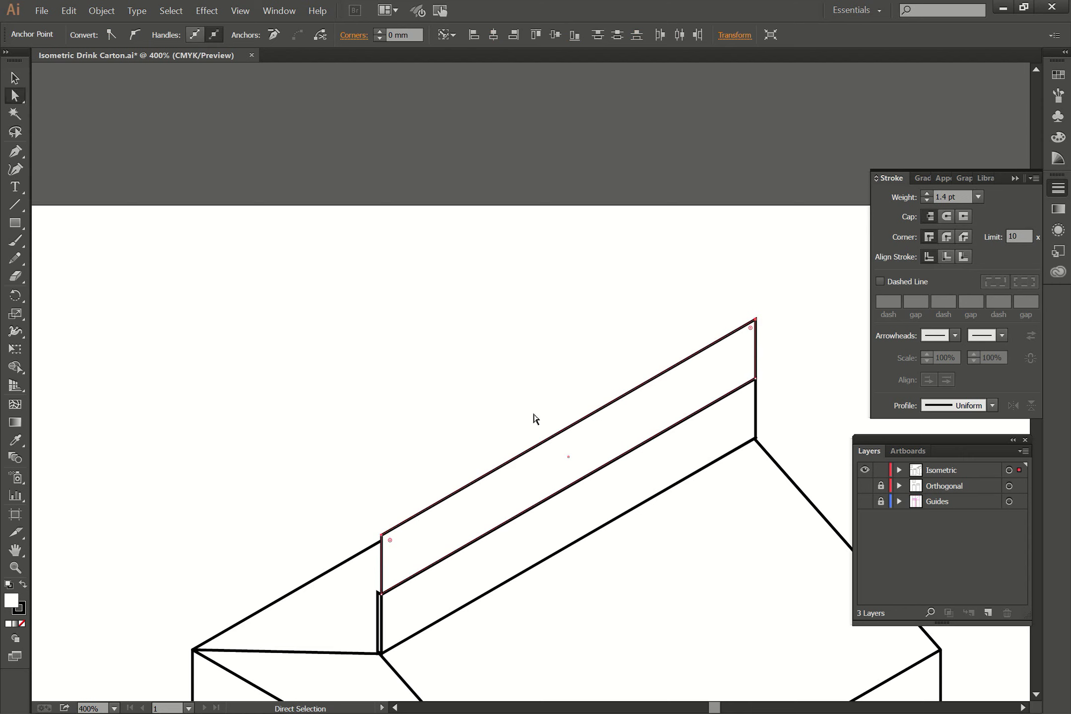
drag(386, 538, 379, 592)
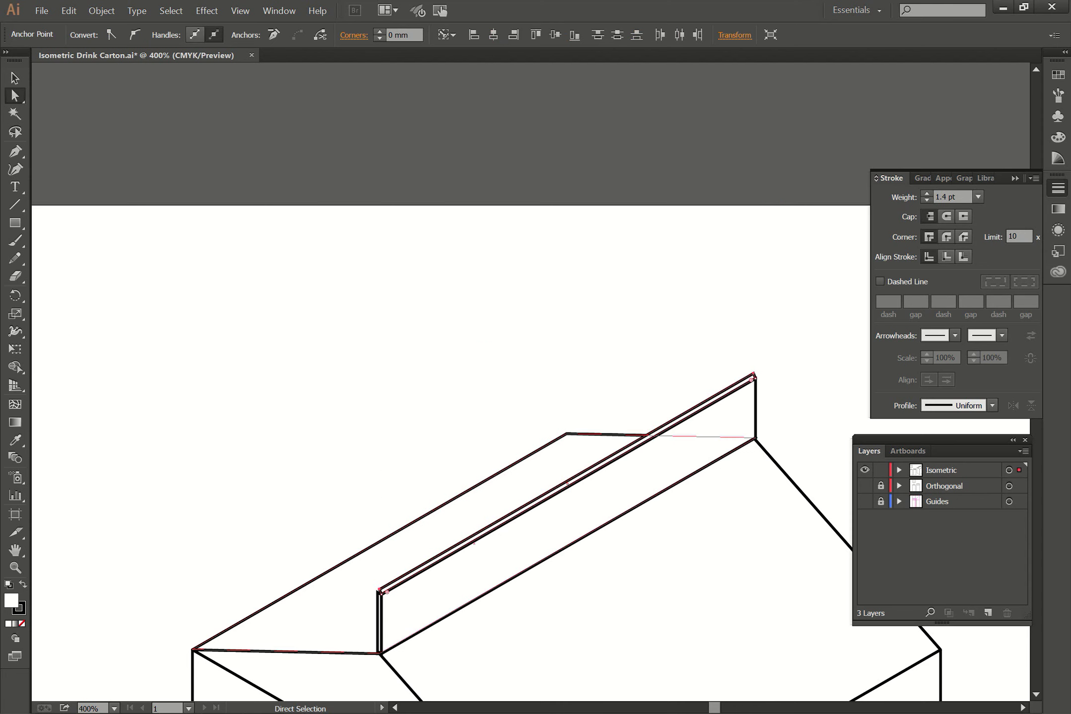
Step: Reposition the thin top face's two outer corners more precisely, bringing the near one onto the narrow fin's outer top corner
key(ctrl+equal)
key(ctrl+equal)
key(ctrl+equal)
key(ctrl+equal)
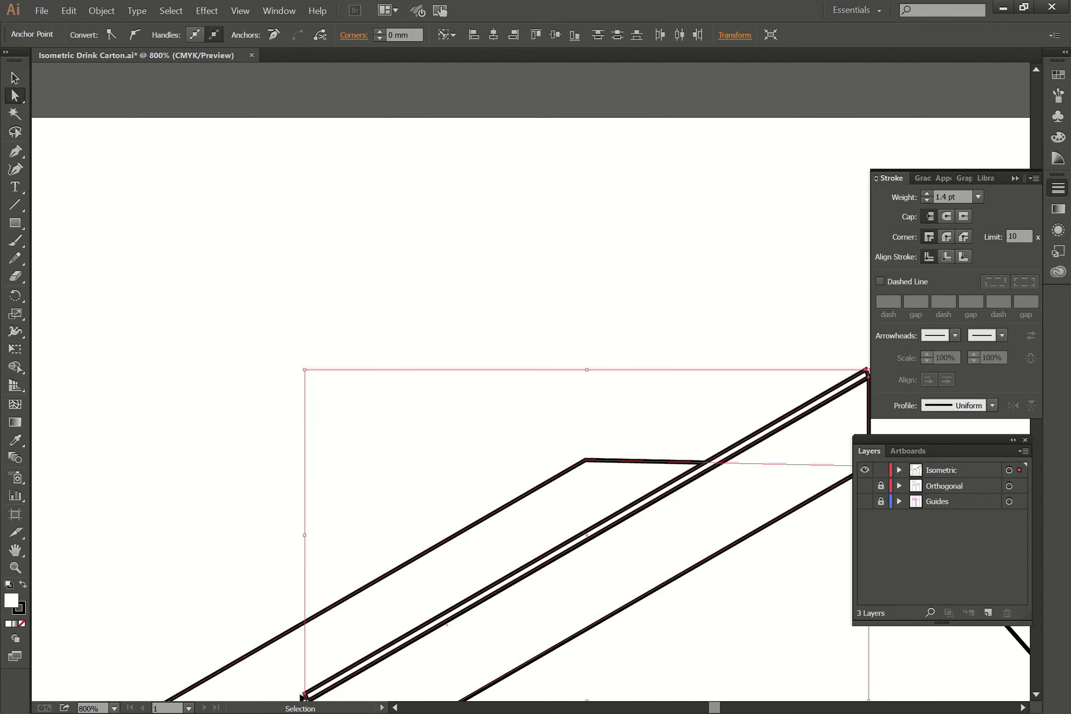
key(space)
drag(529, 546, 708, 153)
mouse_move(448, 588)
mouse_down()
mouse_move(629, 431)
mouse_move(520, 524)
mouse_up()
click(341, 555)
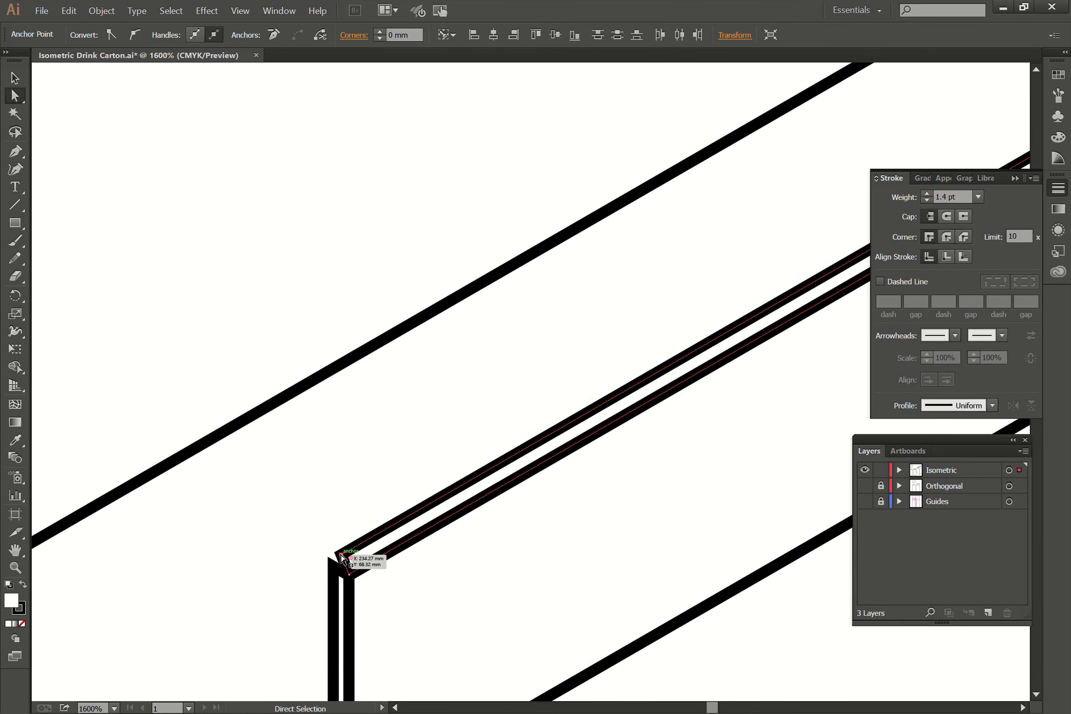
drag(340, 555, 333, 571)
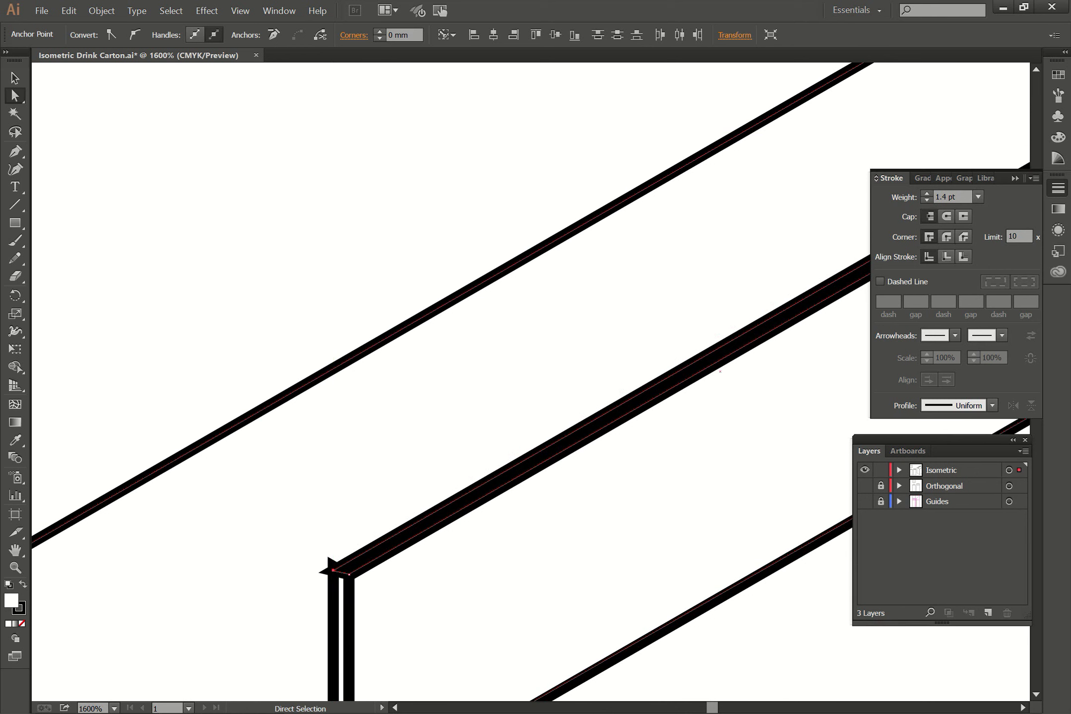
Step: Give the fin and roof shapes meeting at the near end of the ridge a round stroke join
key(v)
drag(275, 518, 381, 595)
key(ctrl+z)
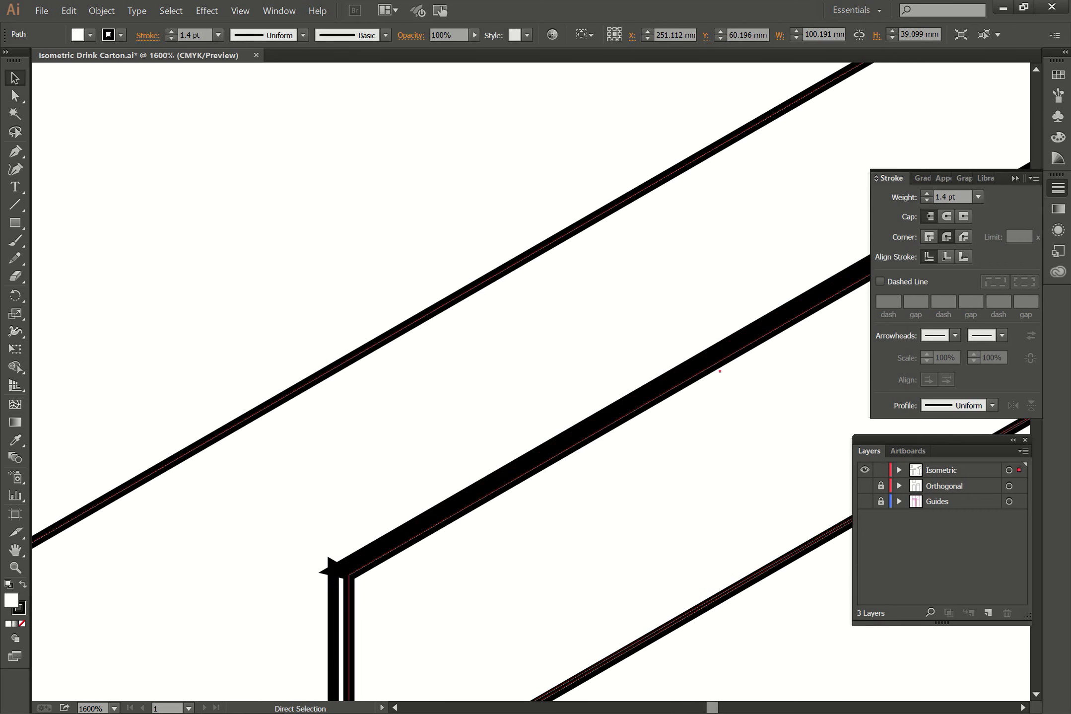
drag(180, 401, 399, 602)
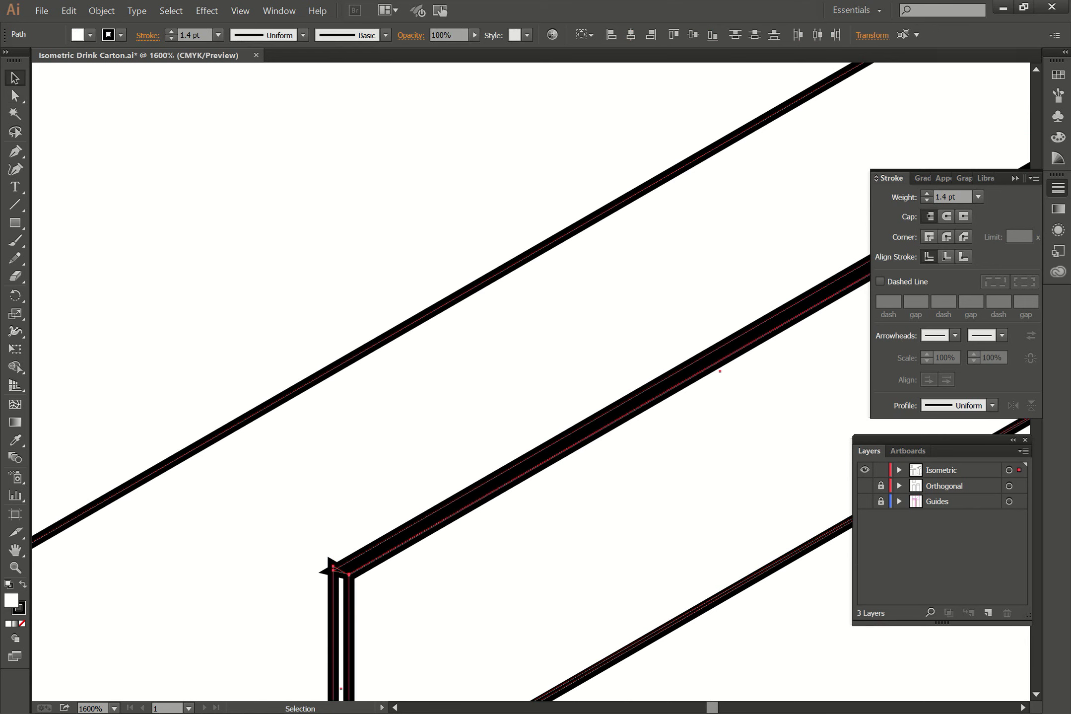
click(946, 237)
Step: Shift both outer corners of the fin's thin top face slightly upward to align with the narrow fin's outer top corner
key(a)
click(333, 570)
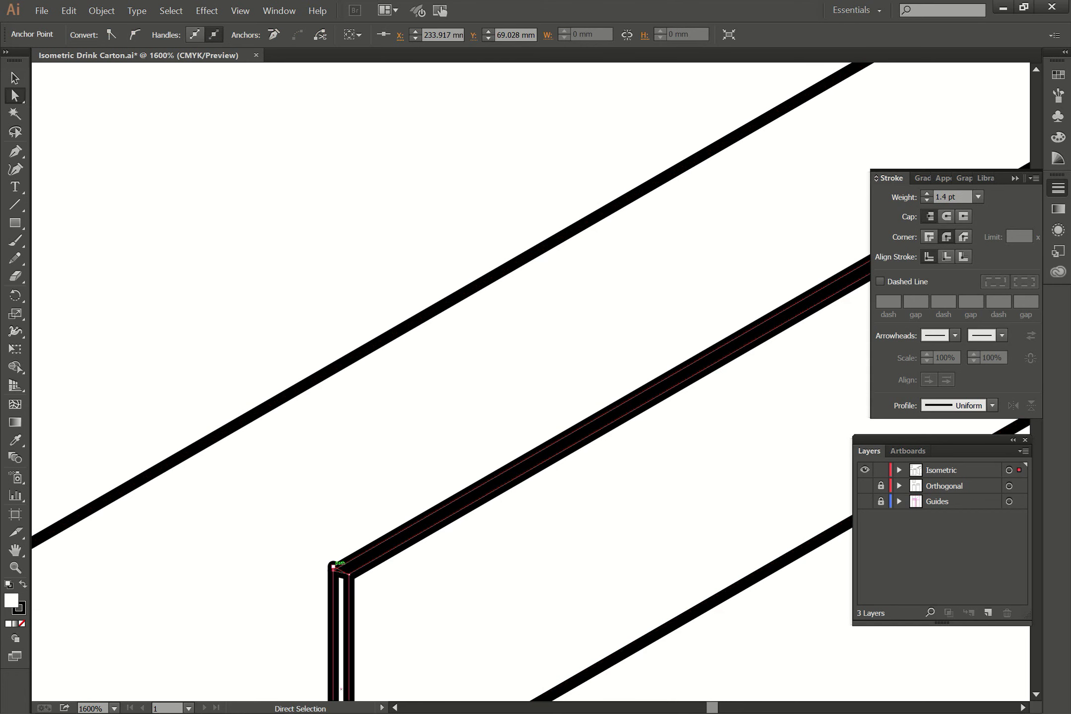
click(333, 568)
drag(609, 521, 591, 528)
drag(701, 470, 381, 619)
drag(678, 419, 626, 374)
click(723, 302)
drag(328, 578, 702, 361)
drag(367, 546, 717, 337)
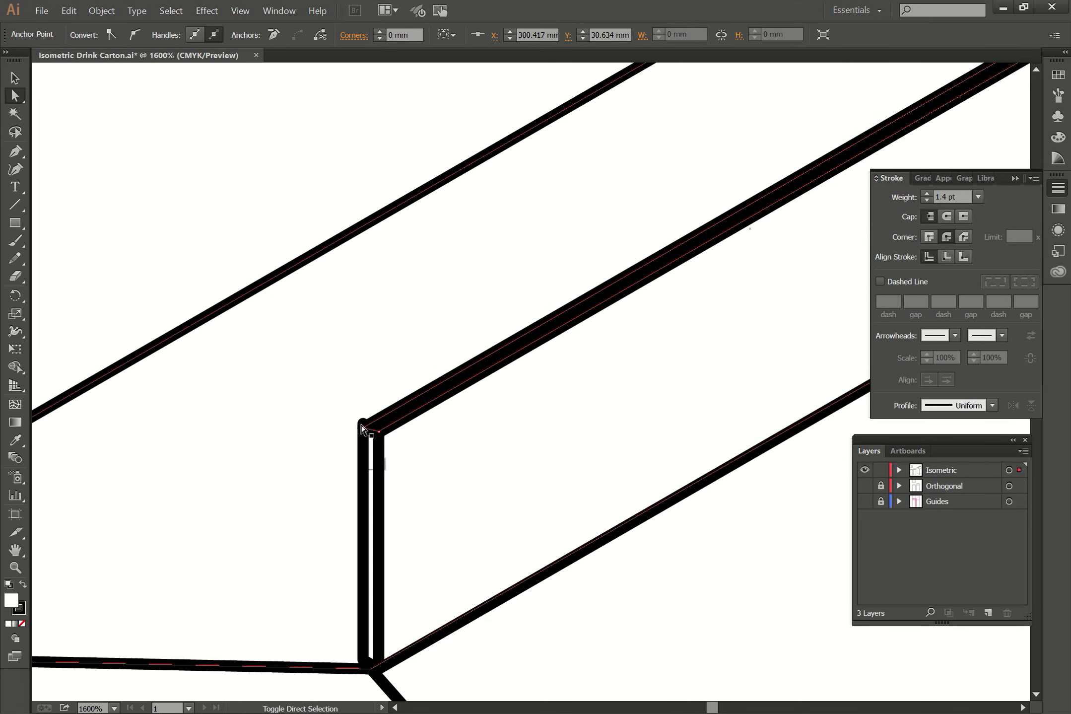
click(376, 390)
click(365, 426)
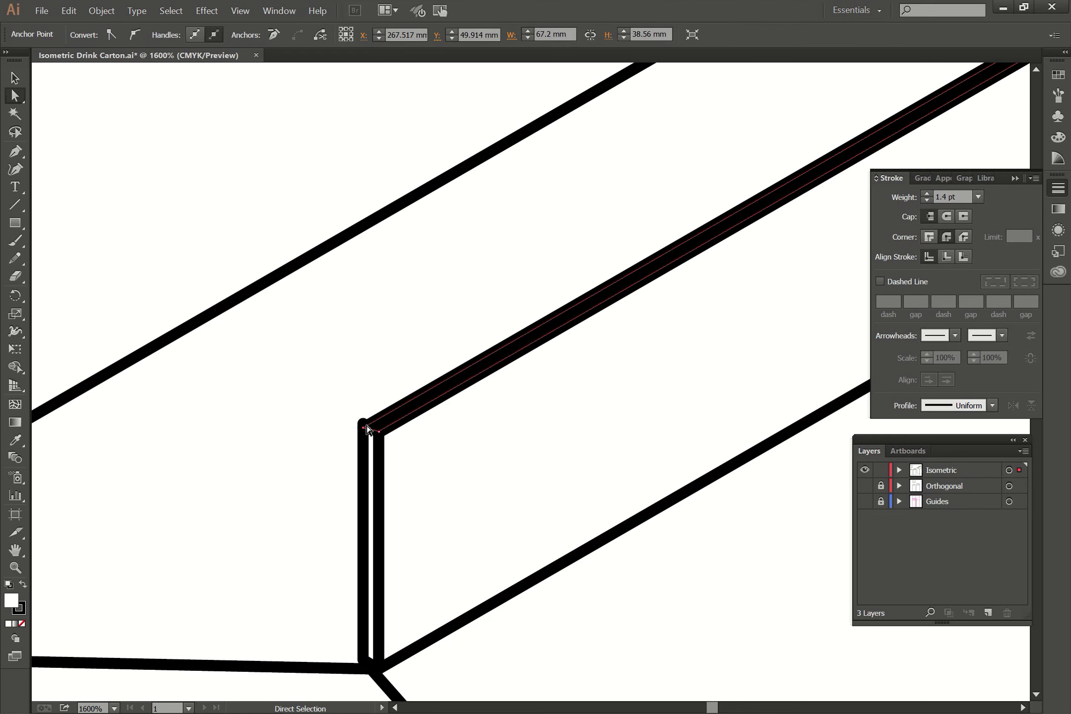
mouse_move(364, 424)
mouse_down()
mouse_move(375, 399)
mouse_move(363, 422)
mouse_up()
click(433, 332)
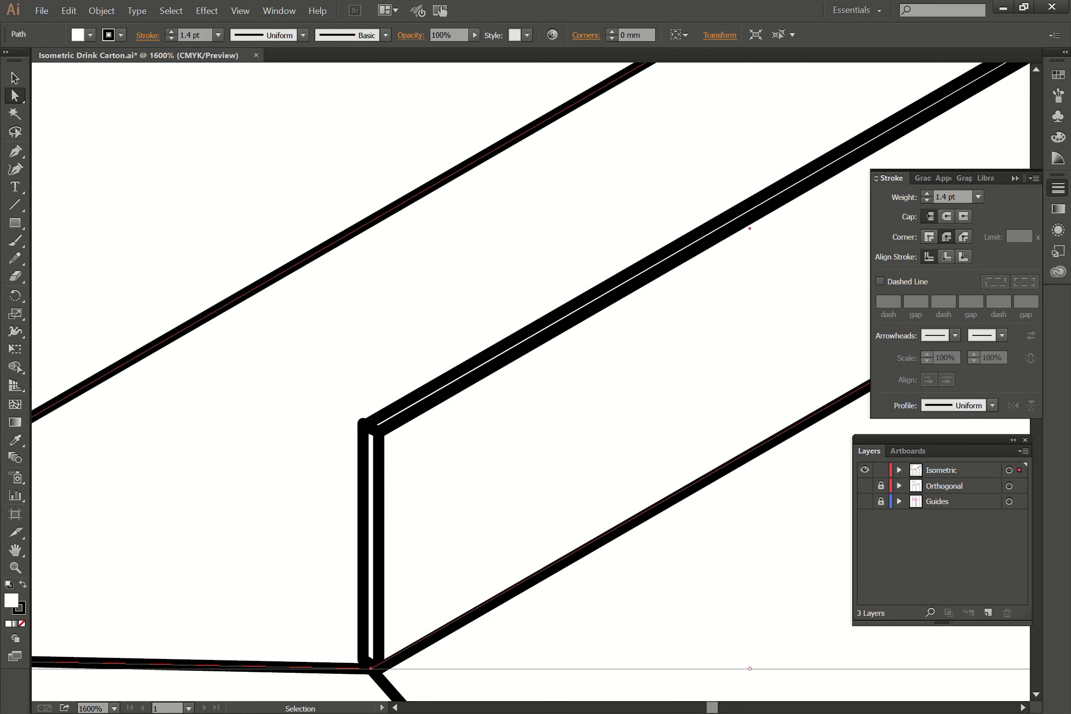
Step: Undo the last change, realign the top face's near outer corner with the narrow fin, and deselect everything
key(ctrl+z)
drag(375, 397, 364, 423)
key(space)
drag(494, 433, 132, 670)
drag(789, 305, 360, 560)
key(ctrl)
key(ctrl+0)
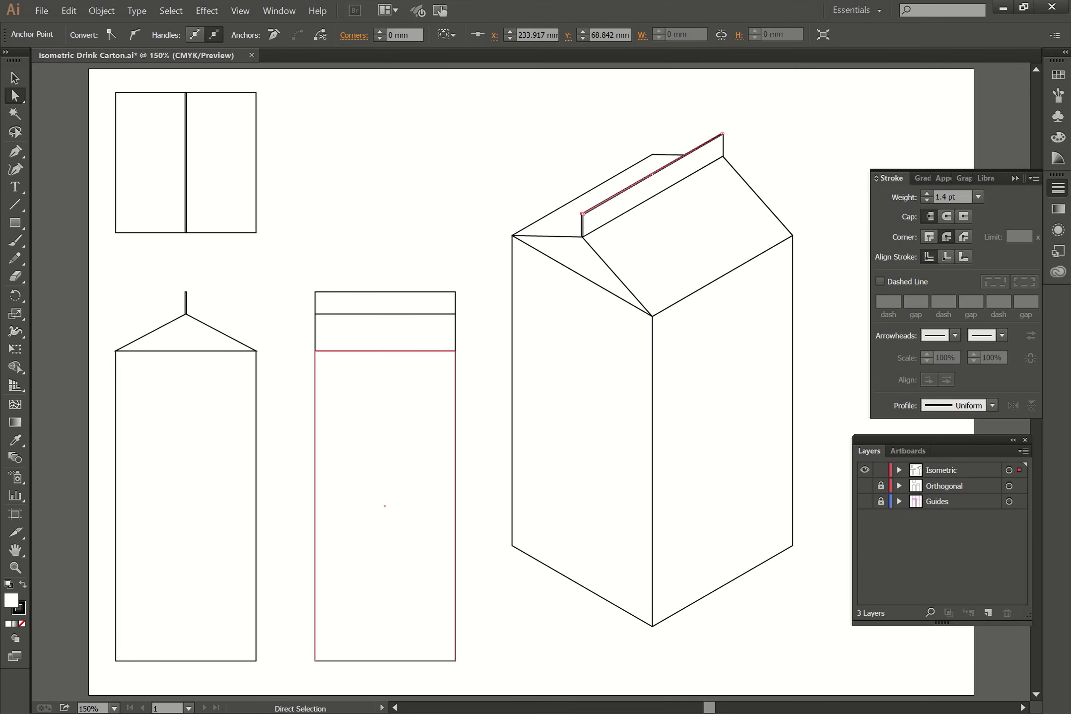
click(816, 255)
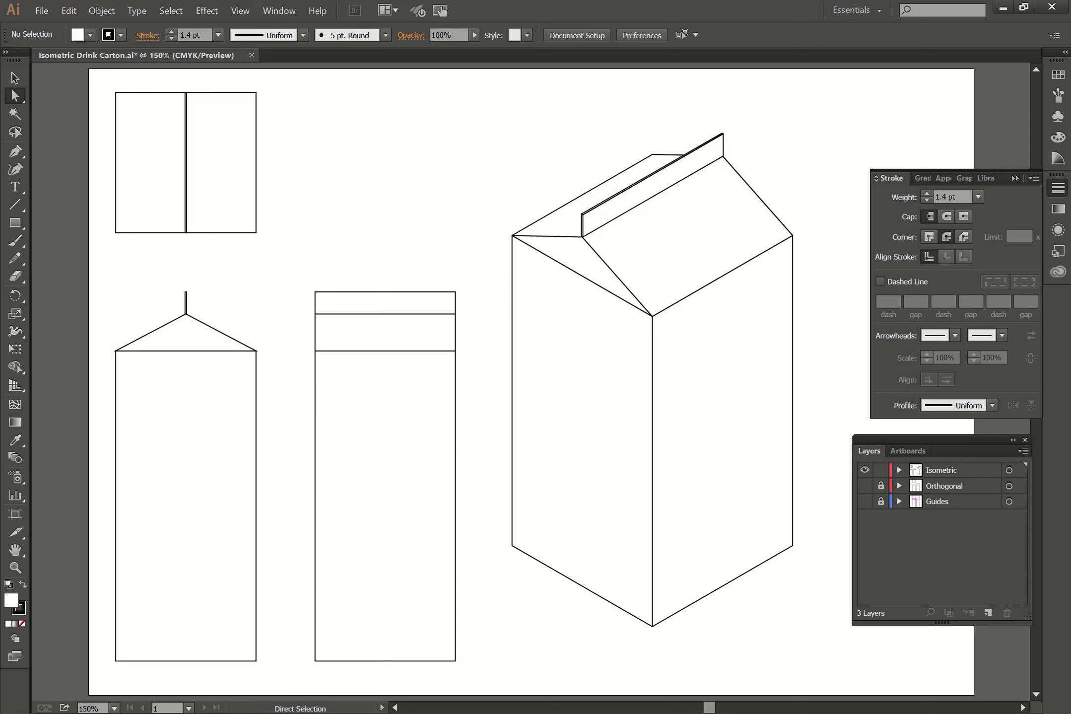